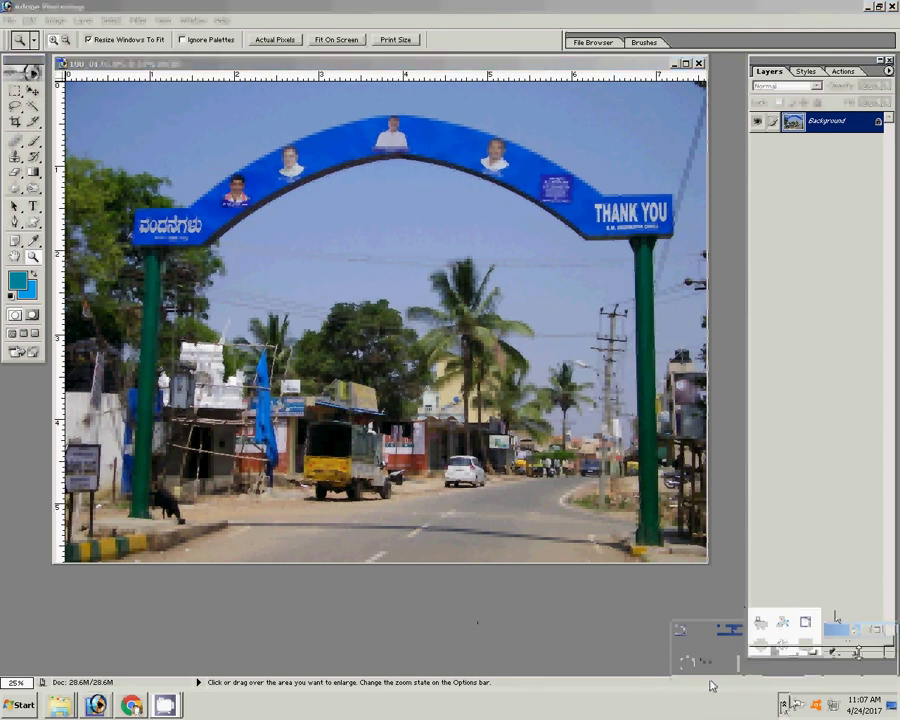
Step: Add a bright green Solid Color fill layer over the street photo
click(858, 652)
click(792, 652)
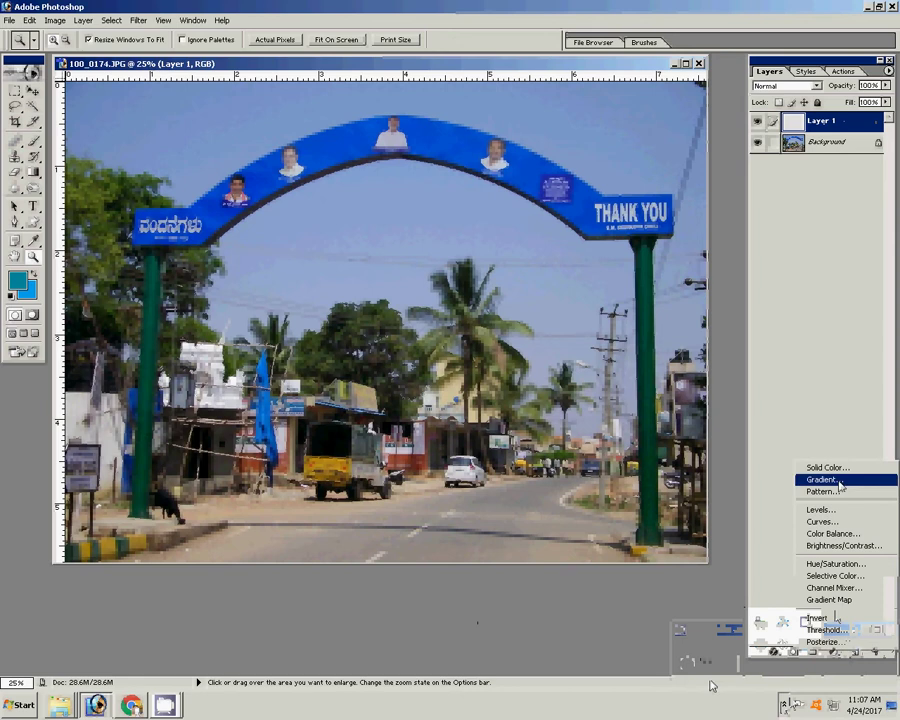
click(836, 469)
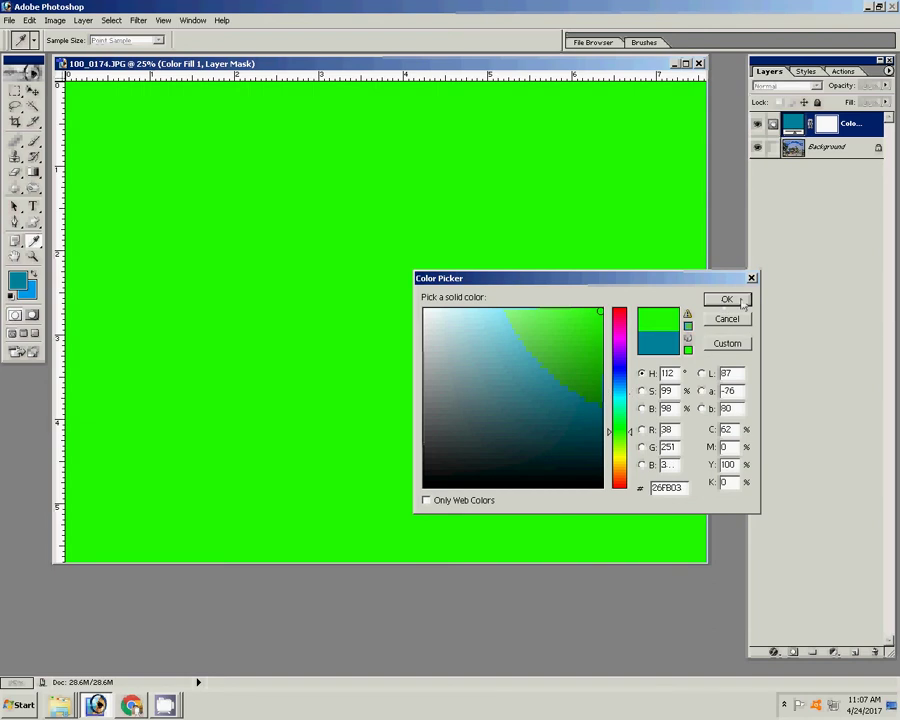
click(740, 300)
Step: Try Soft Light, Multiply and Screen blend modes on the fill, settling on Darken
click(791, 87)
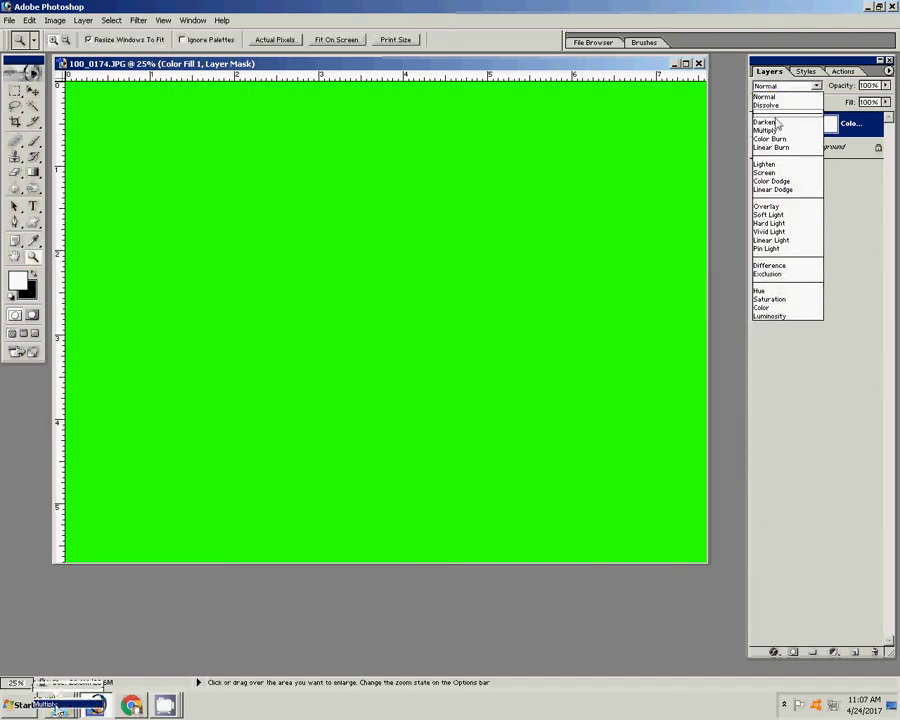
click(776, 215)
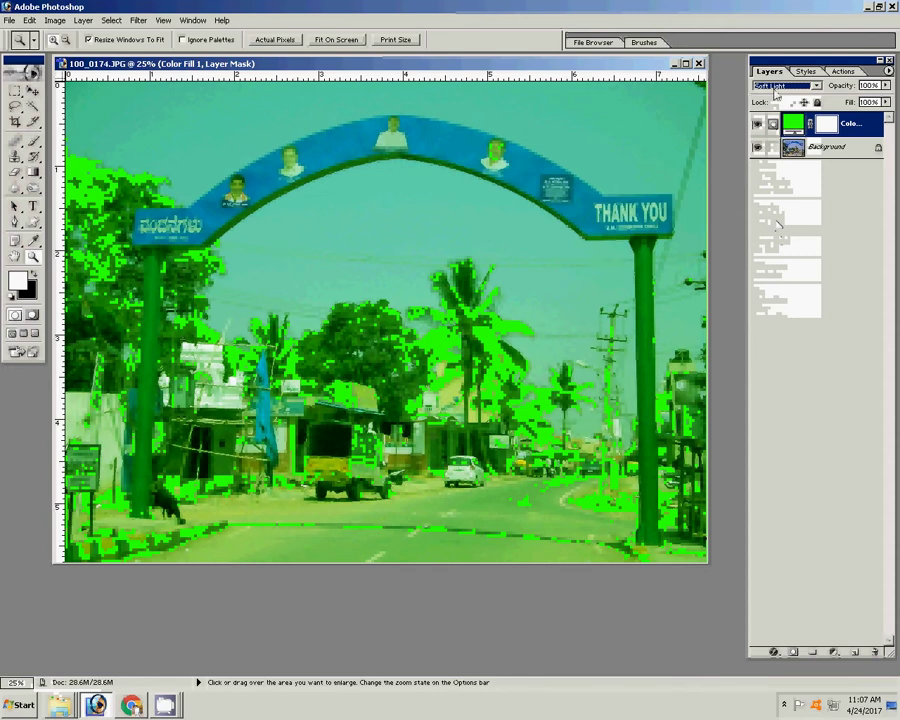
click(778, 88)
click(770, 130)
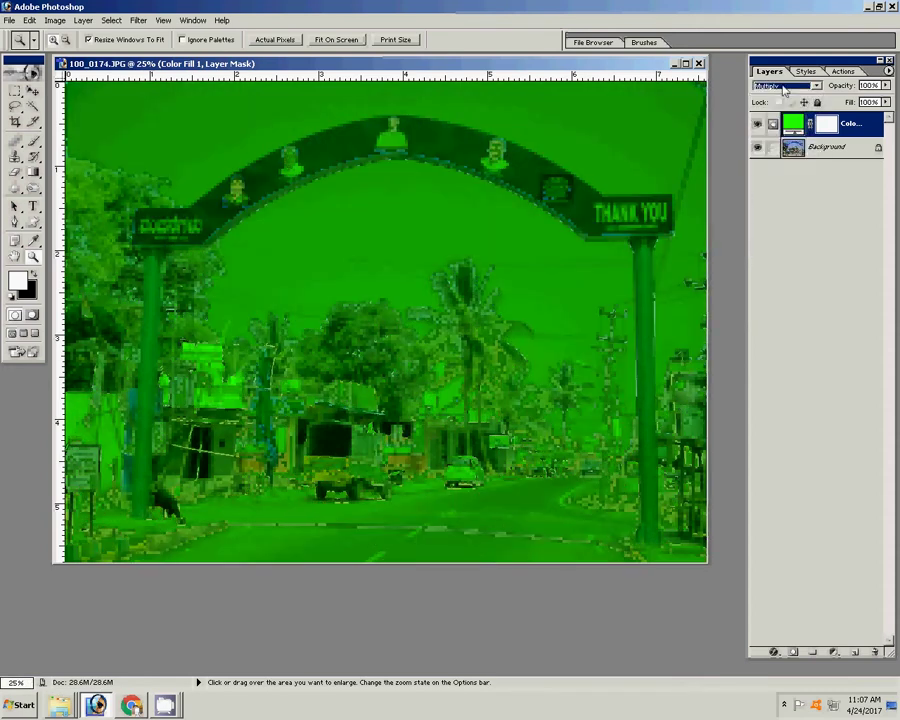
click(784, 88)
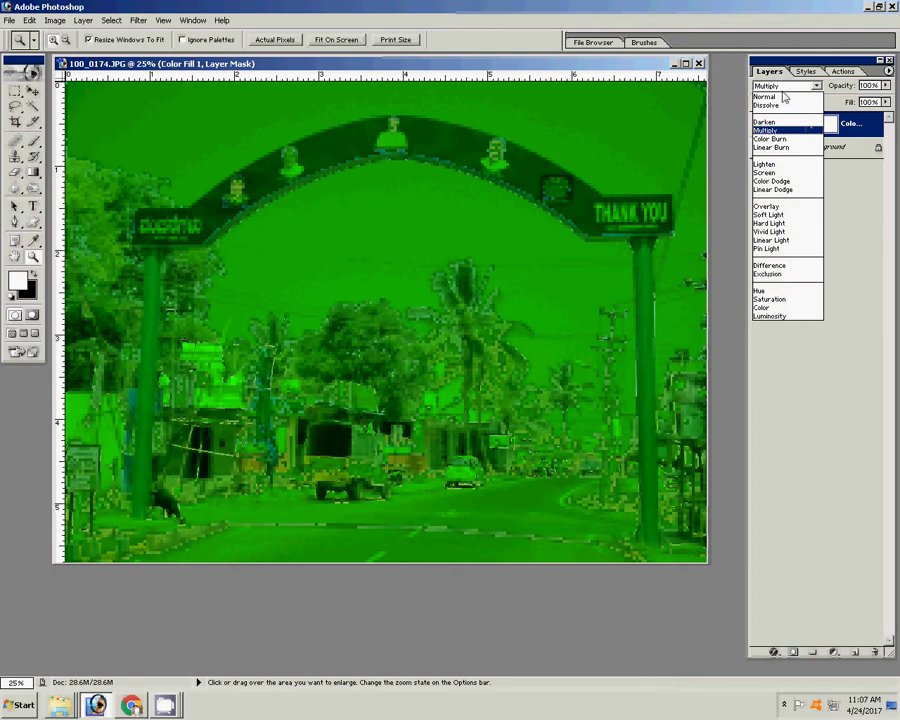
click(771, 173)
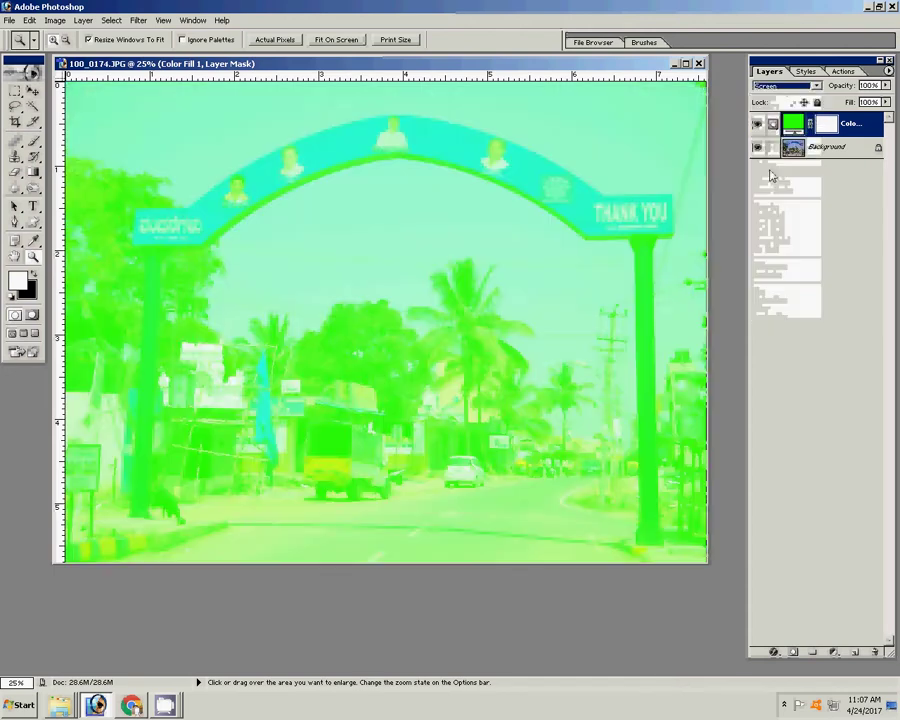
click(785, 86)
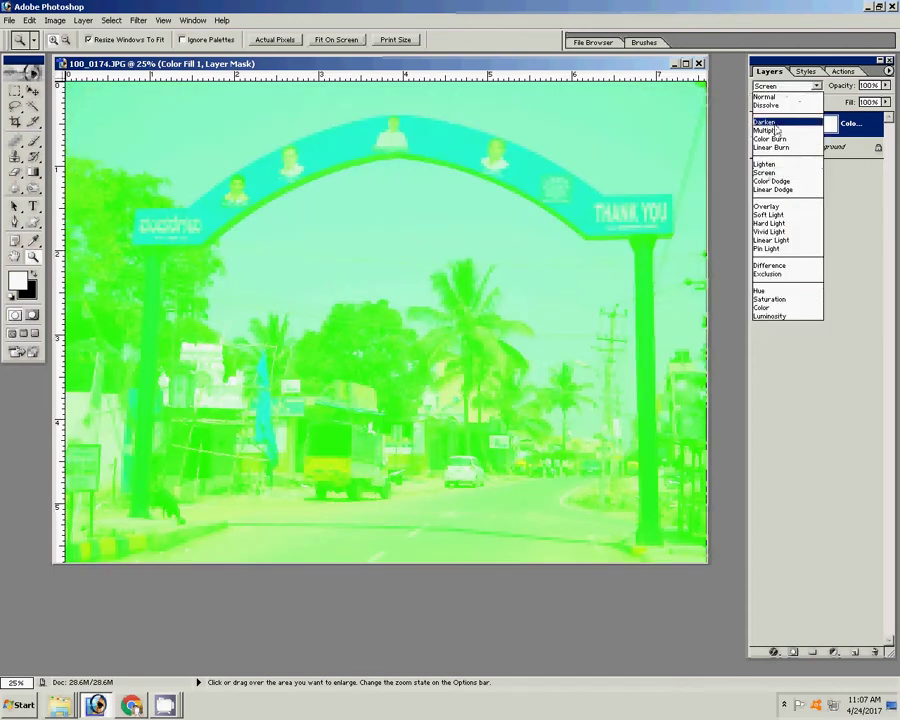
click(771, 122)
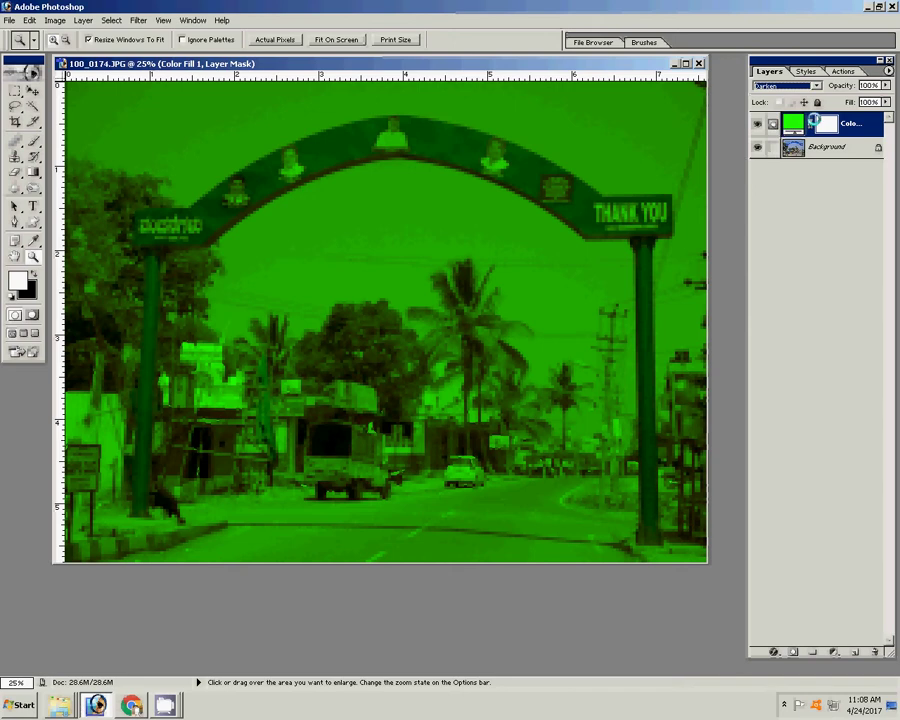
Step: Recolour the fill layer near-black 030303 after trying several greens
double_click(814, 120)
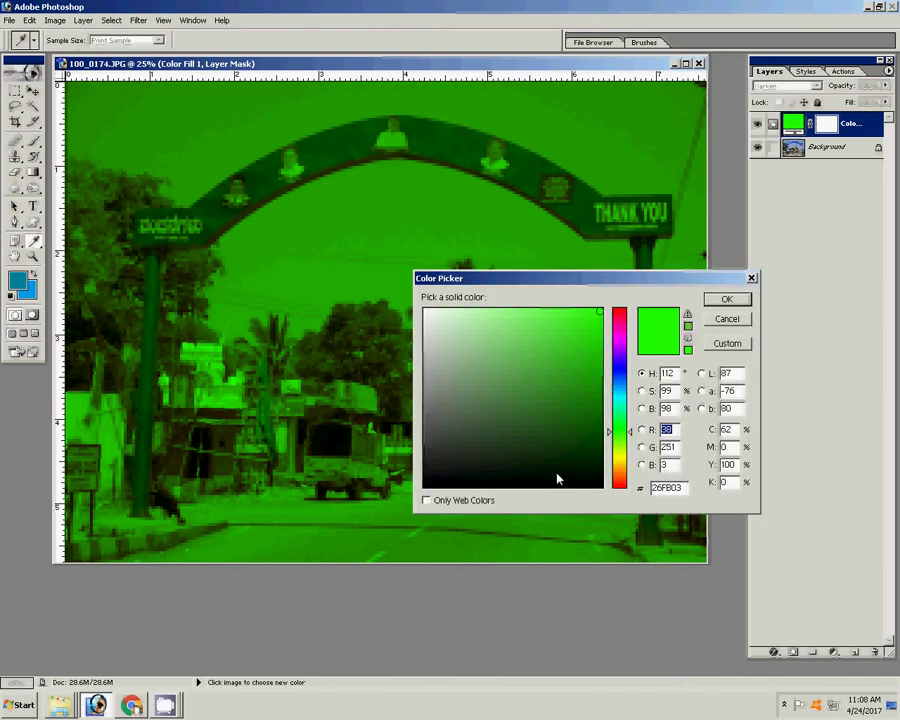
click(557, 474)
click(576, 450)
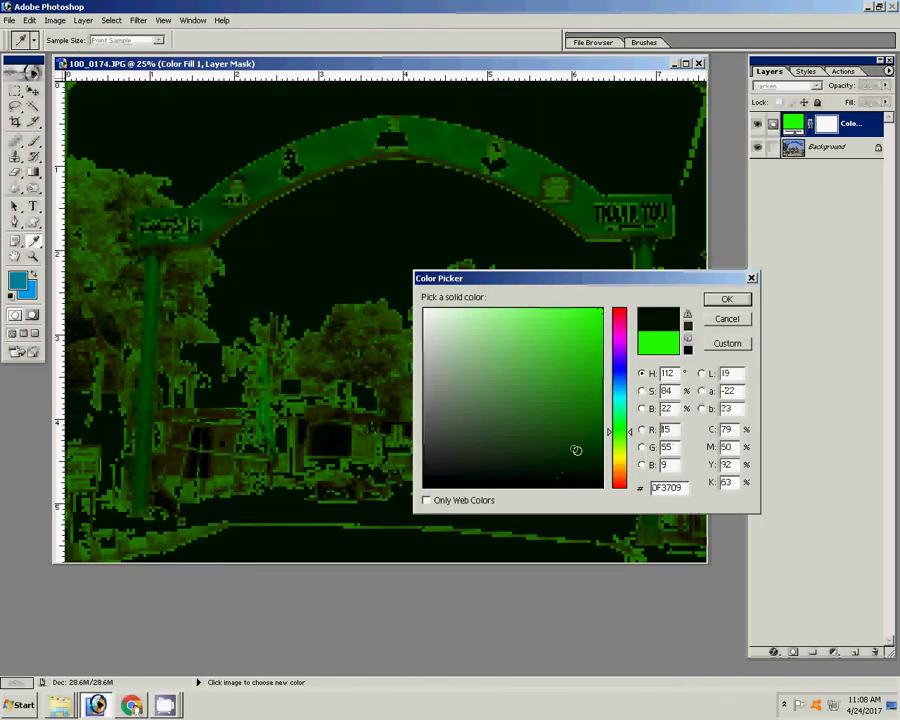
click(576, 369)
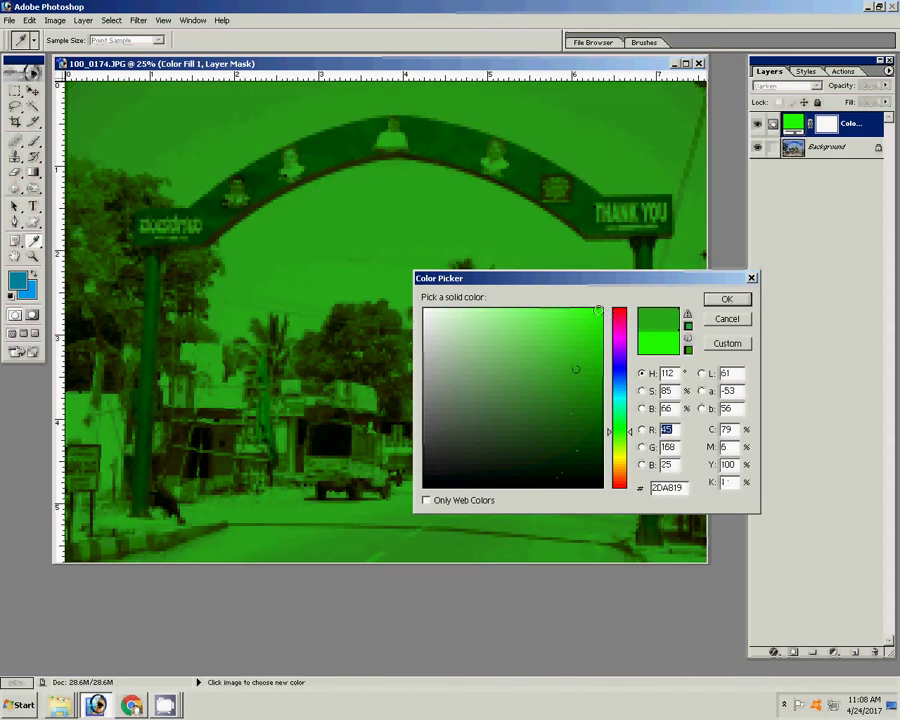
click(600, 312)
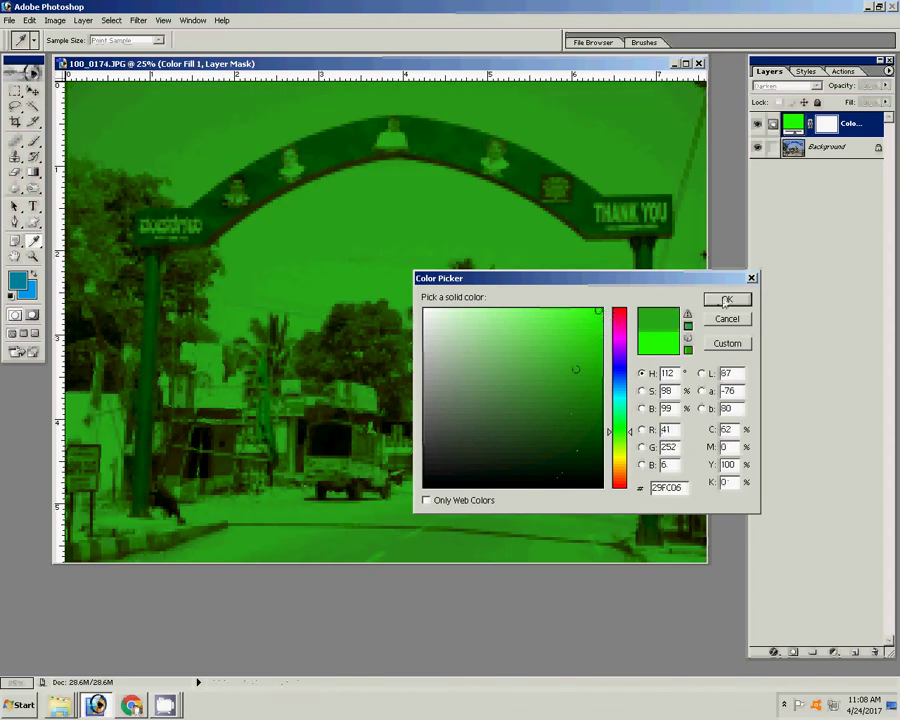
click(424, 485)
key(Escape)
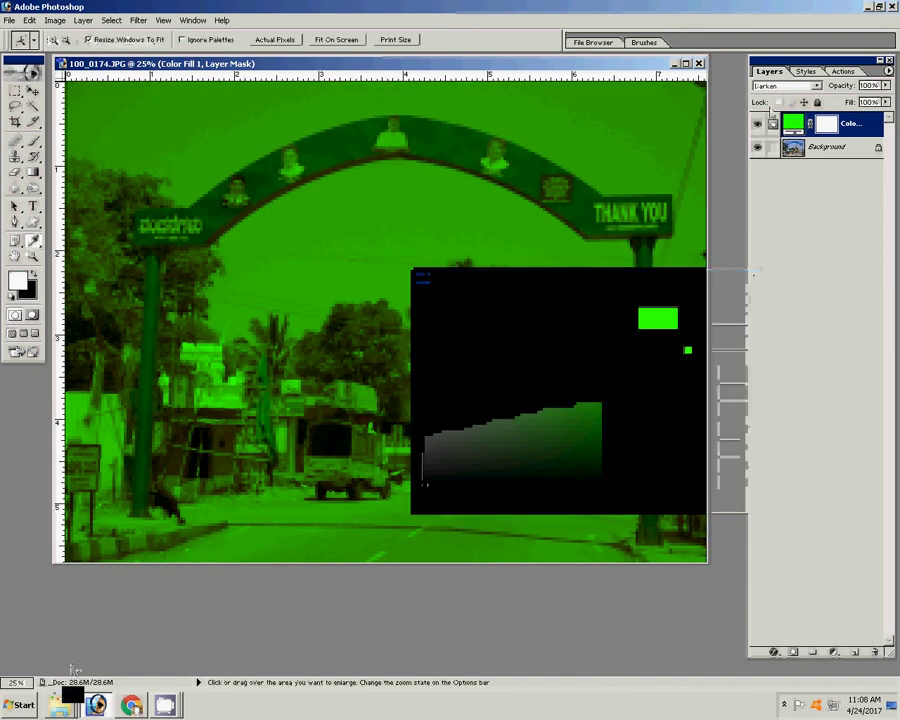
Step: Try Multiply, then set the dark fill's blend mode to Soft Light
click(787, 86)
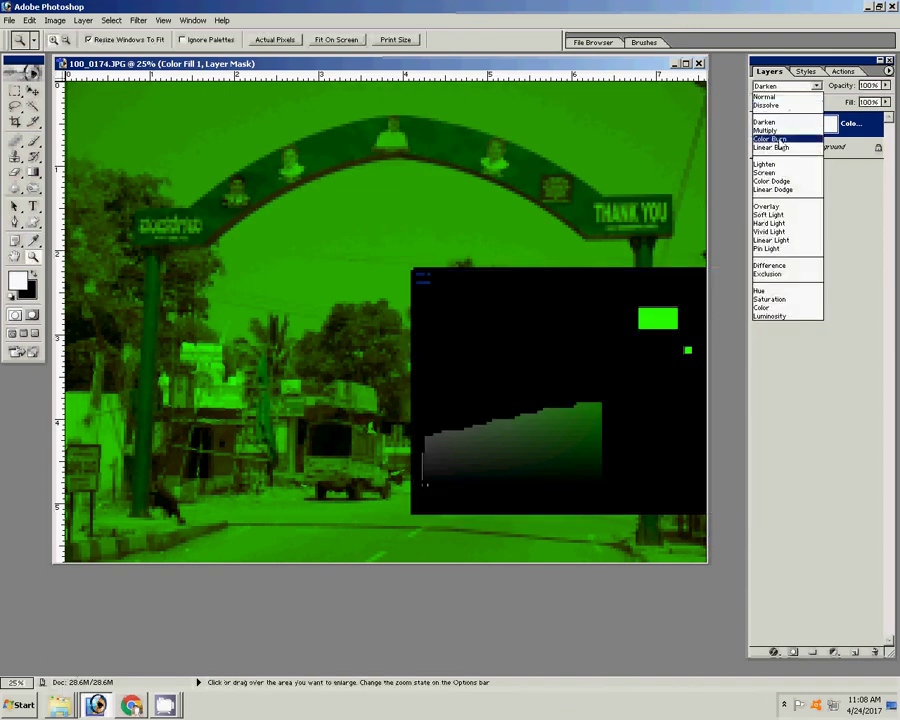
click(780, 131)
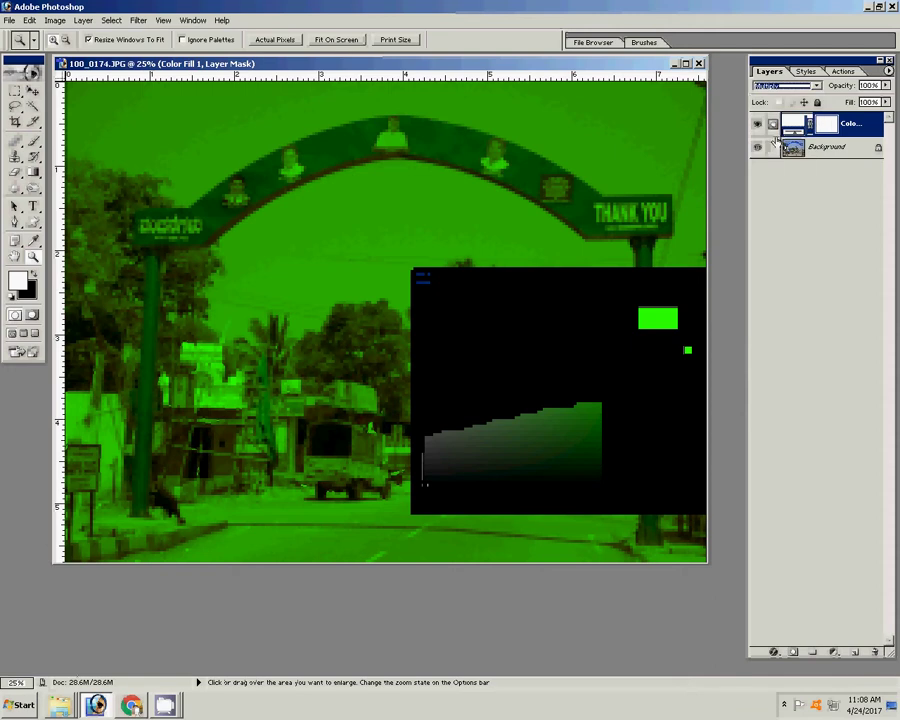
click(771, 87)
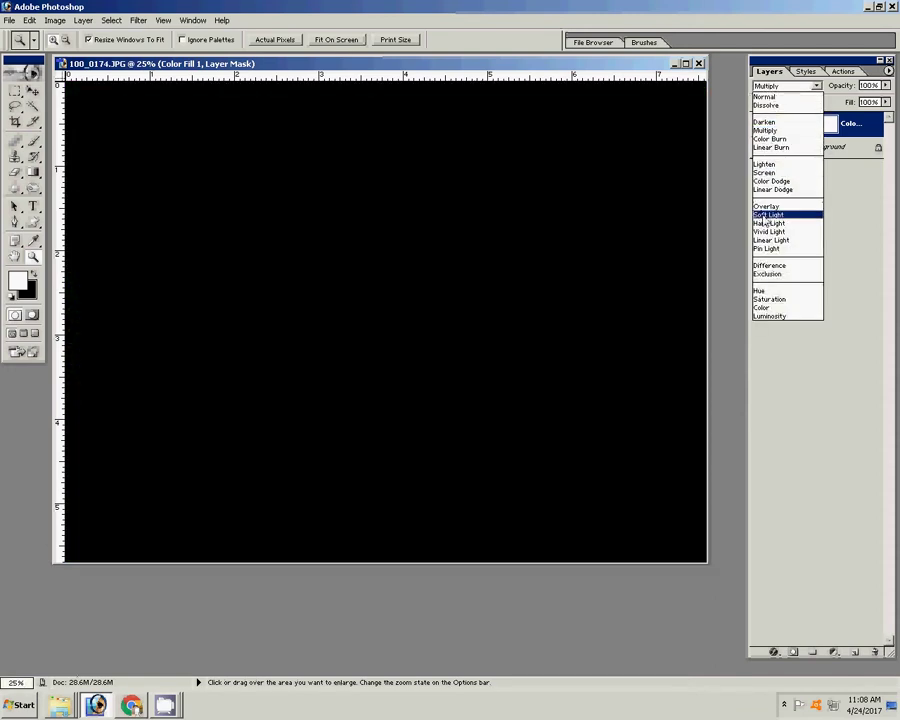
click(766, 215)
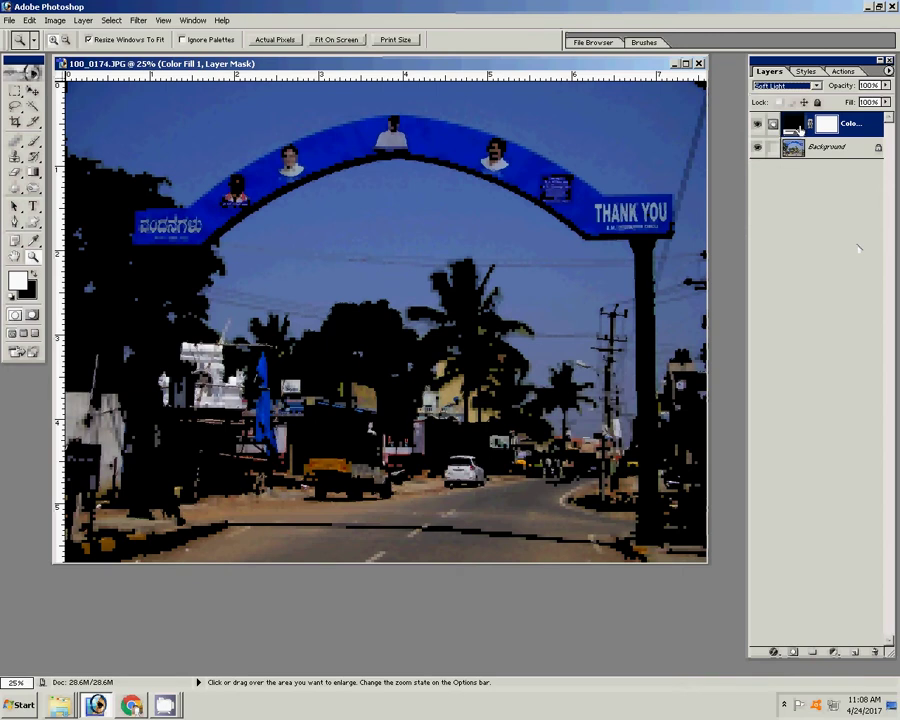
Step: Change the Soft Light fill colour to light grey C4C2C2, then bring up the Start menu
double_click(797, 124)
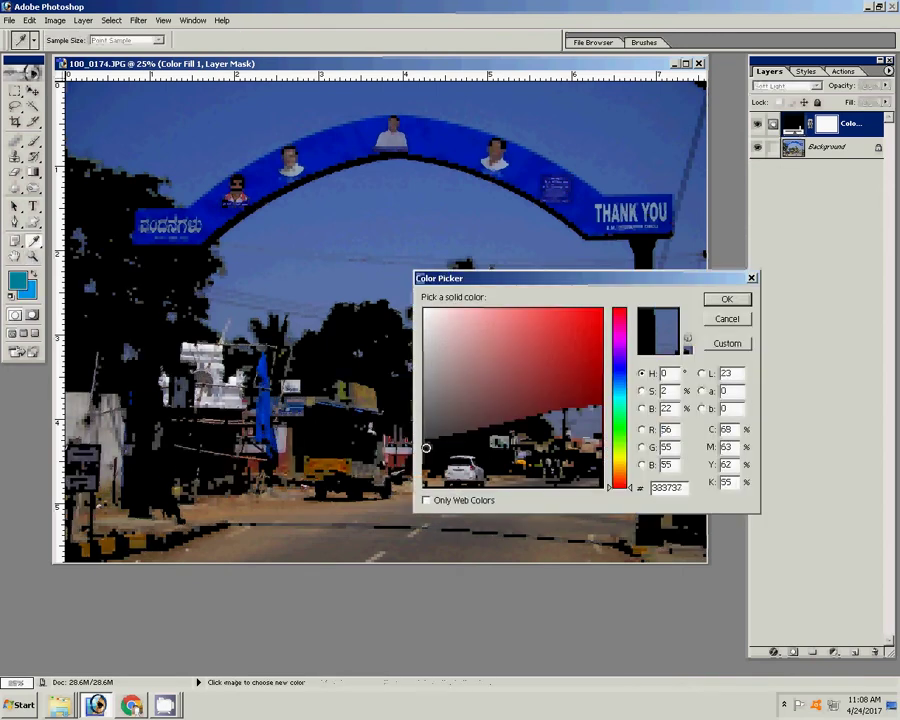
click(427, 429)
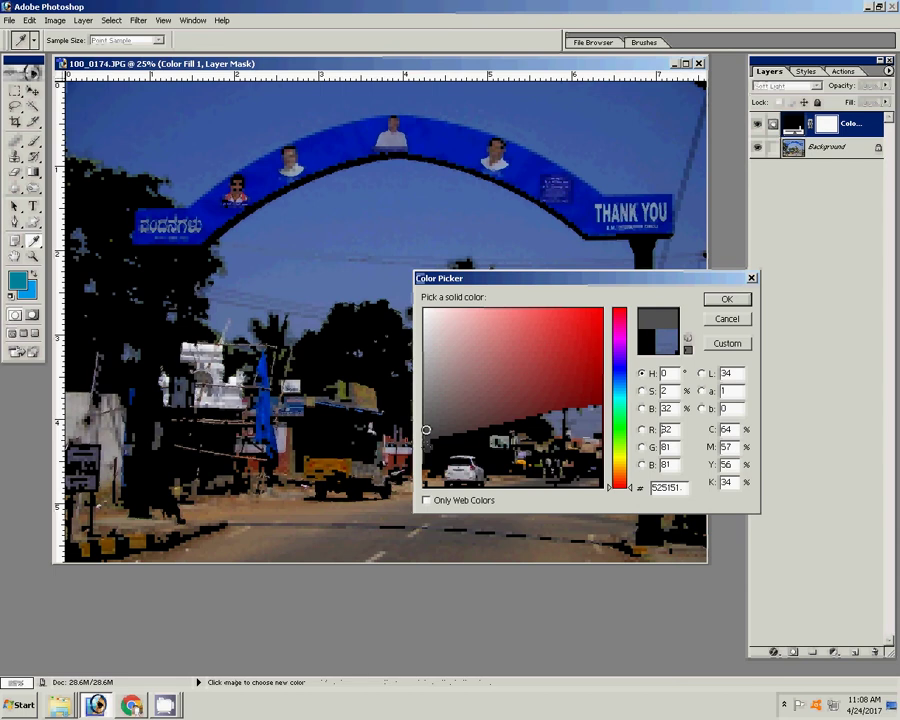
click(425, 310)
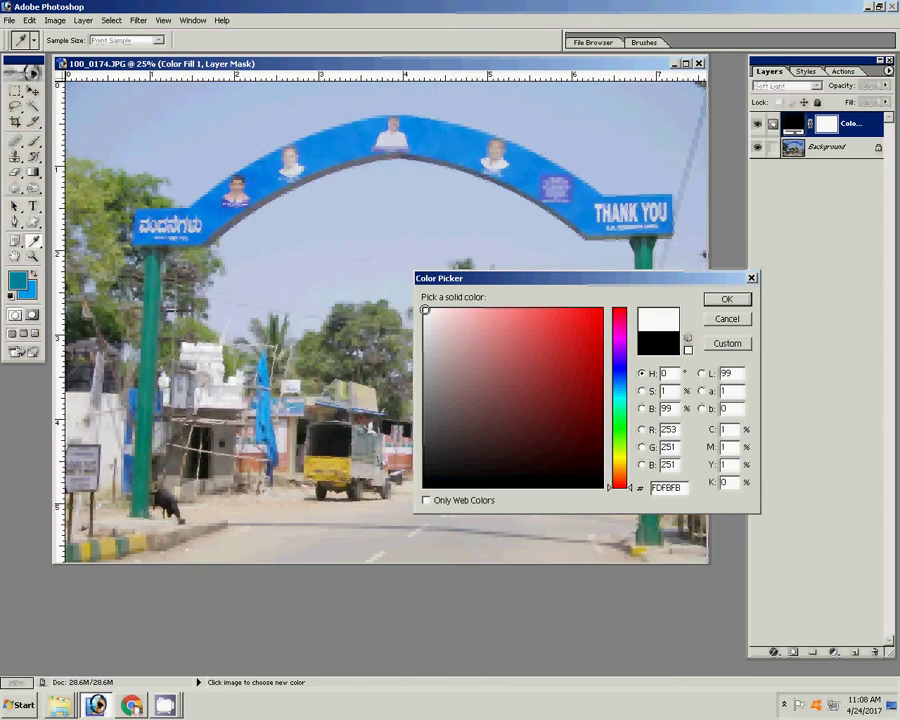
click(425, 319)
click(433, 337)
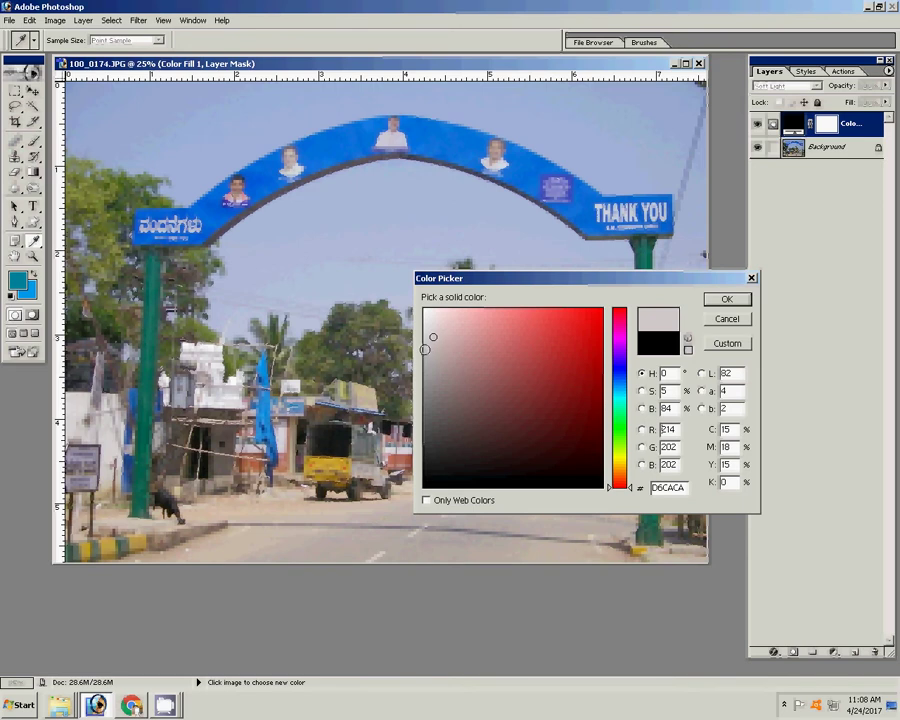
click(425, 349)
click(727, 300)
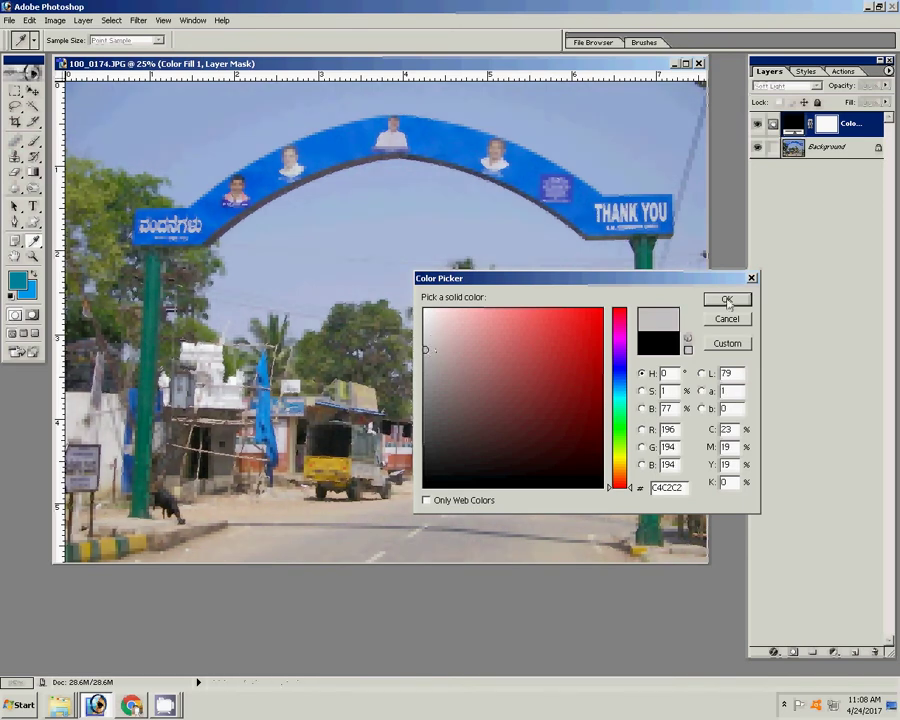
key(z)
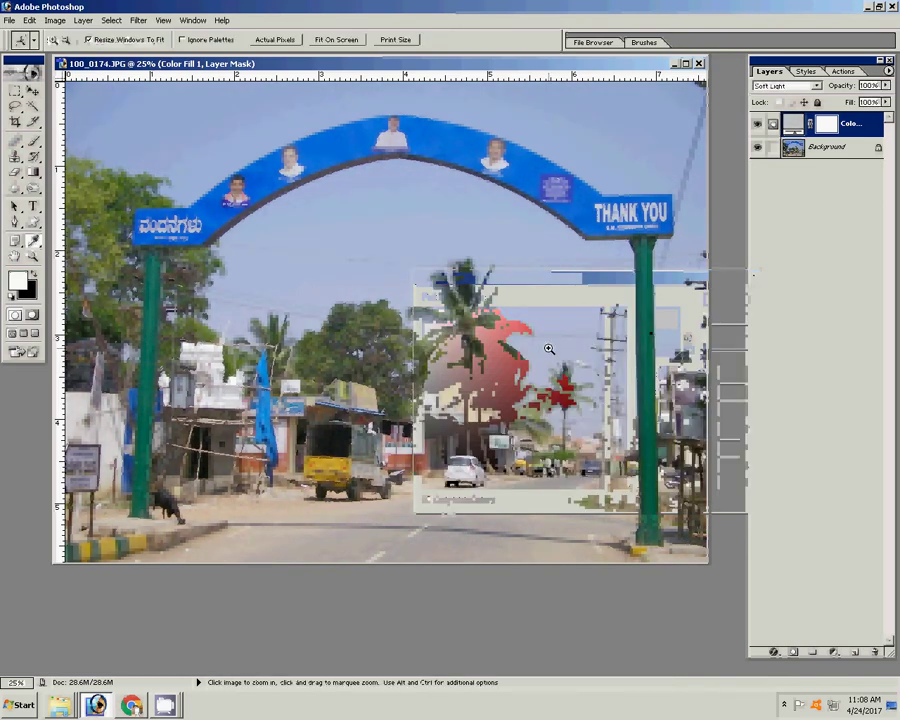
key(super)
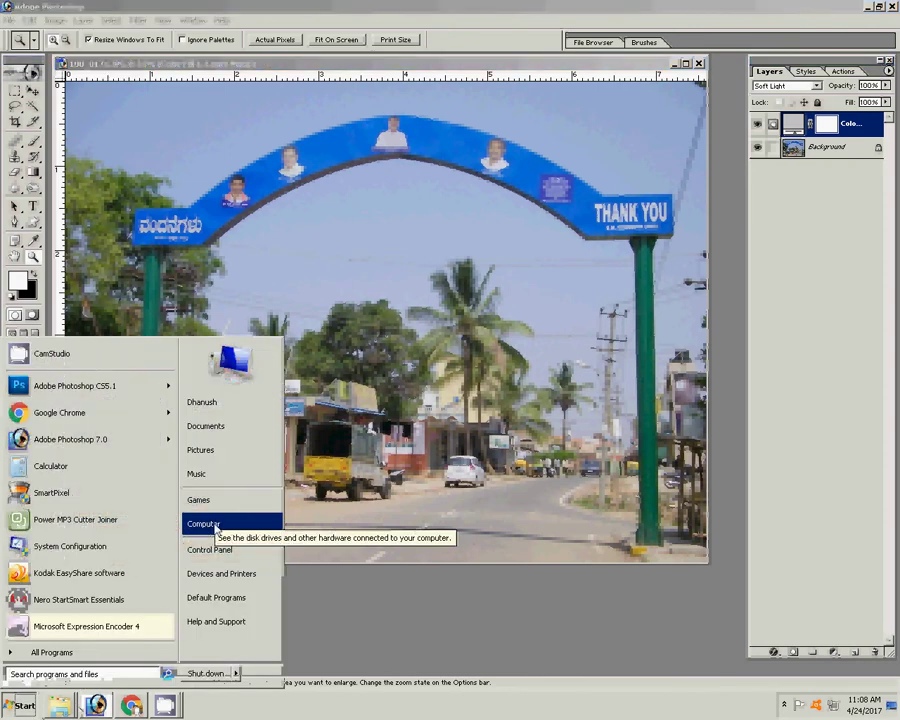
Step: Browse Local Disk (J:) to the 3D Image folder and open the cloudy-sky photo in Photoshop
click(215, 527)
click(361, 499)
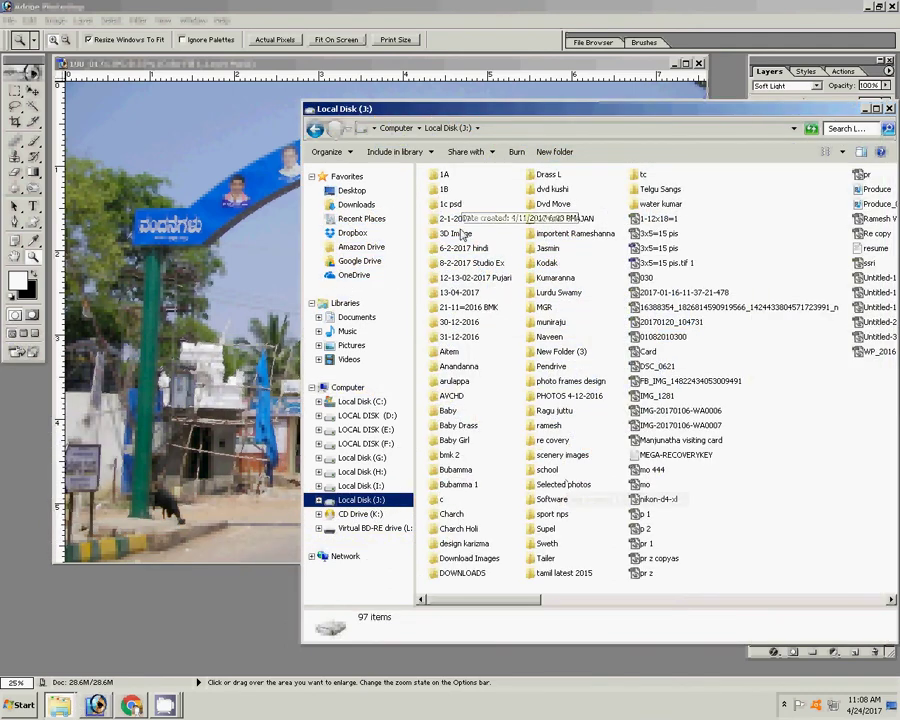
click(463, 234)
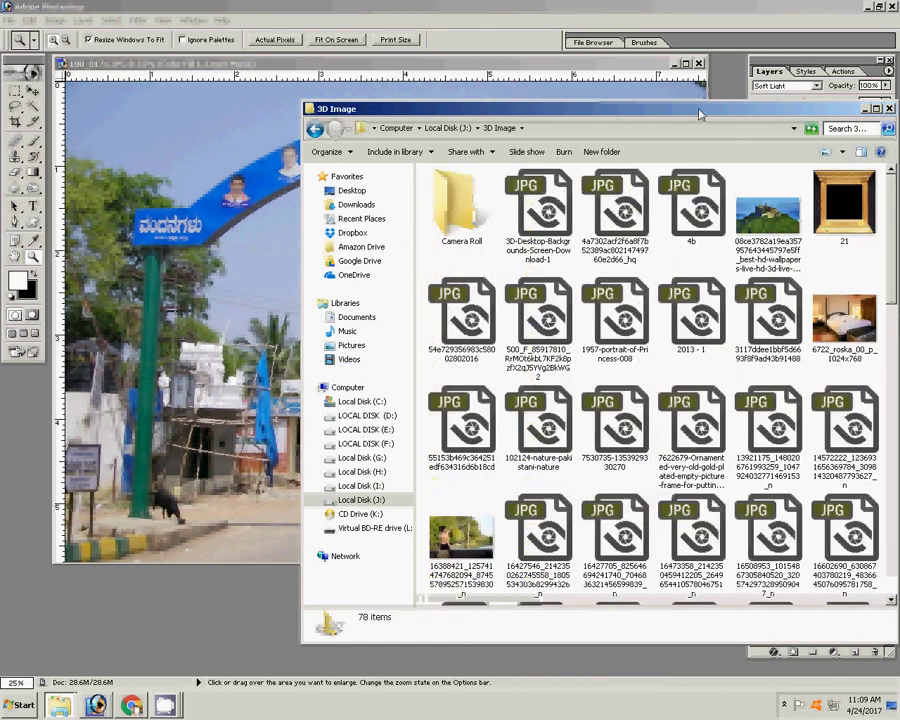
drag(700, 113, 605, 110)
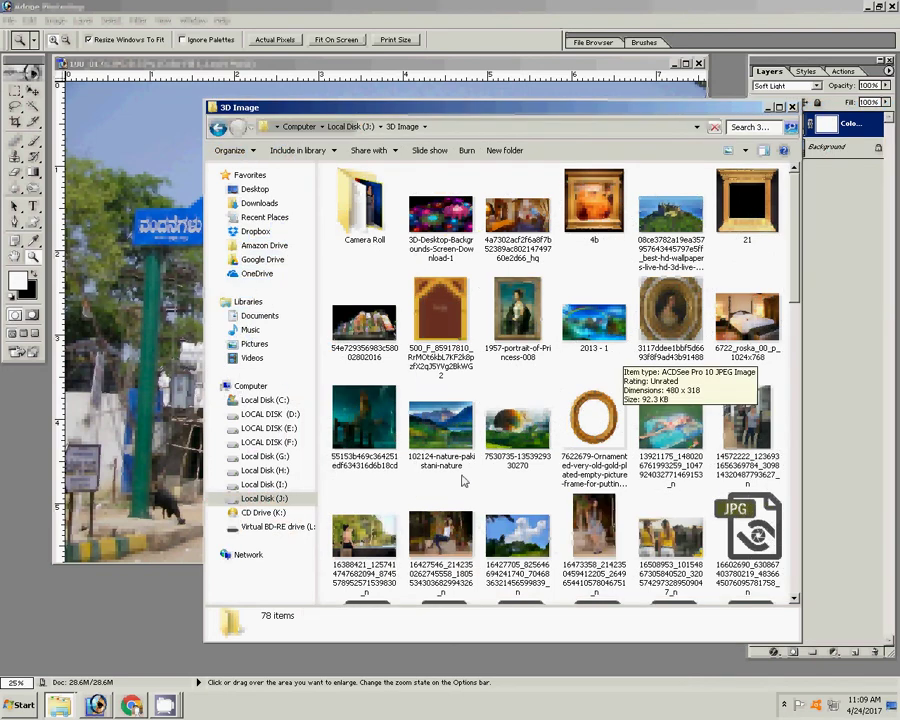
click(522, 540)
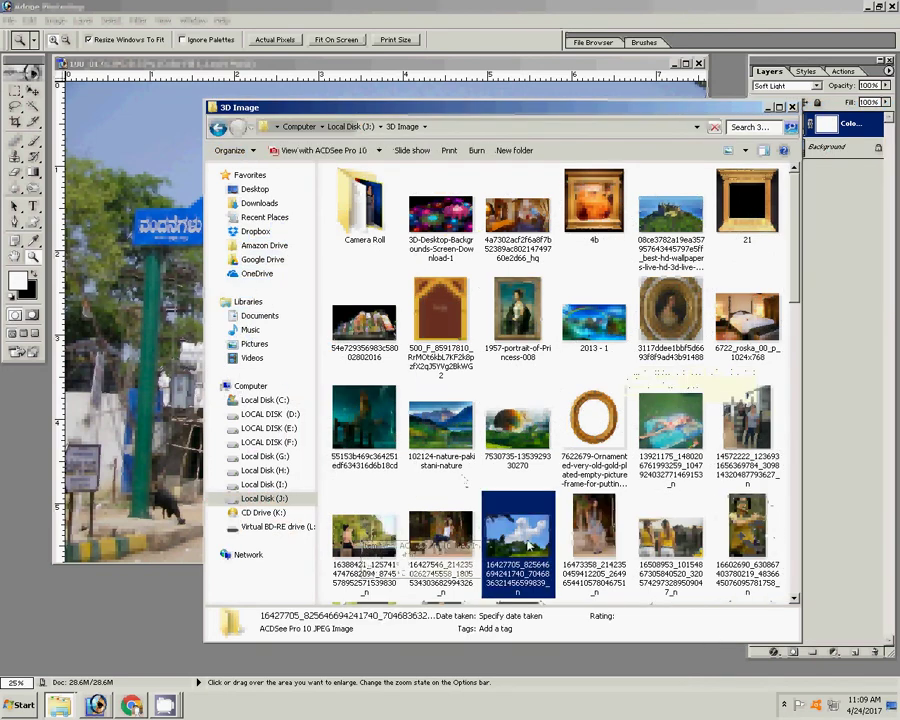
double_click(525, 543)
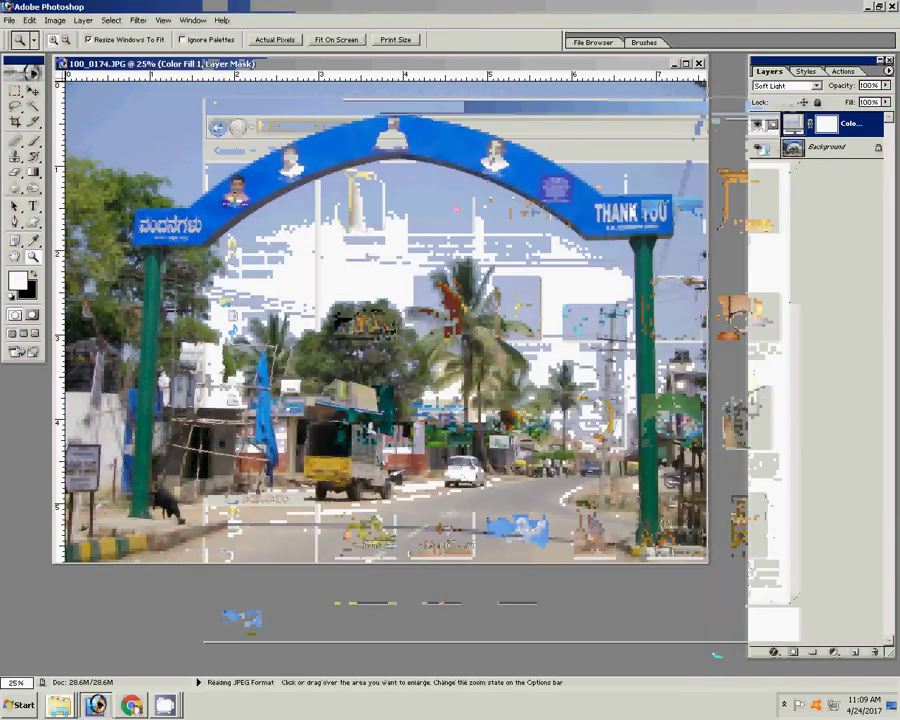
Step: Move the cloud photo onto 100_0174.JPG and scale it up to cover most of the image
click(33, 90)
mouse_move(300, 250)
mouse_down()
mouse_move(485, 483)
mouse_move(228, 440)
mouse_move(190, 463)
mouse_move(191, 473)
mouse_up()
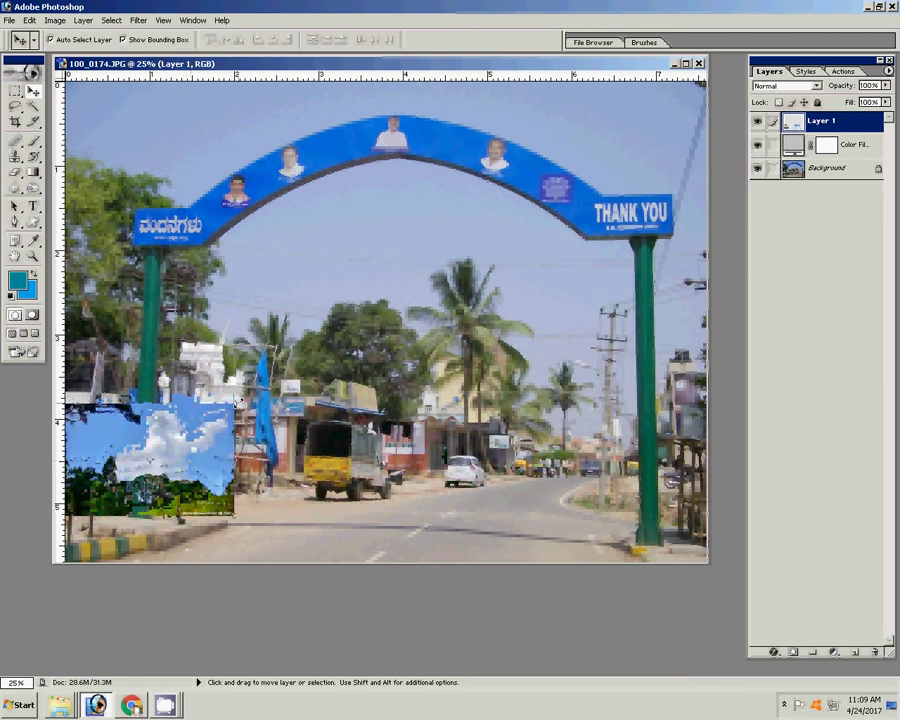
key(ctrl+t)
mouse_move(234, 397)
mouse_down()
mouse_move(511, 293)
mouse_move(583, 221)
mouse_move(612, 150)
mouse_move(625, 71)
mouse_up()
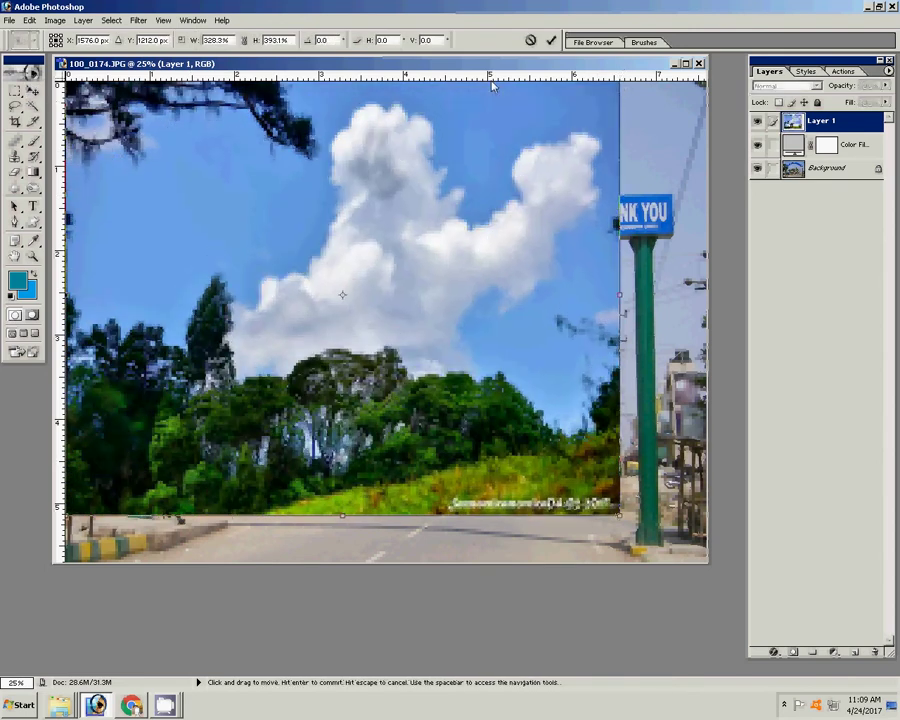
key(Return)
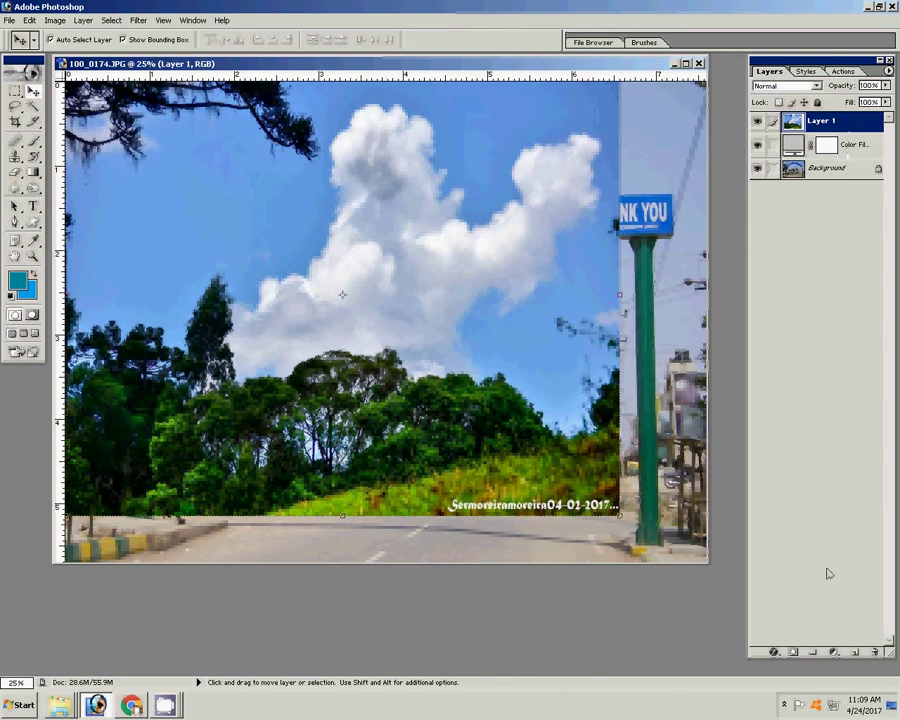
Step: Add a white layer mask to the cloud layer, reset default colours, and lower opacity to 47%
click(794, 651)
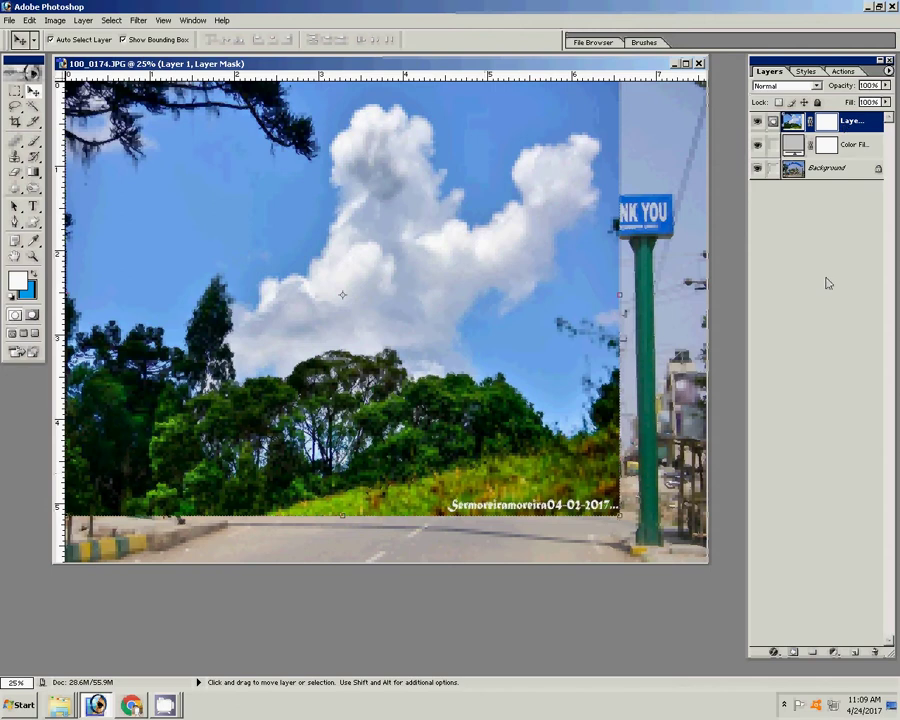
key(d)
click(885, 86)
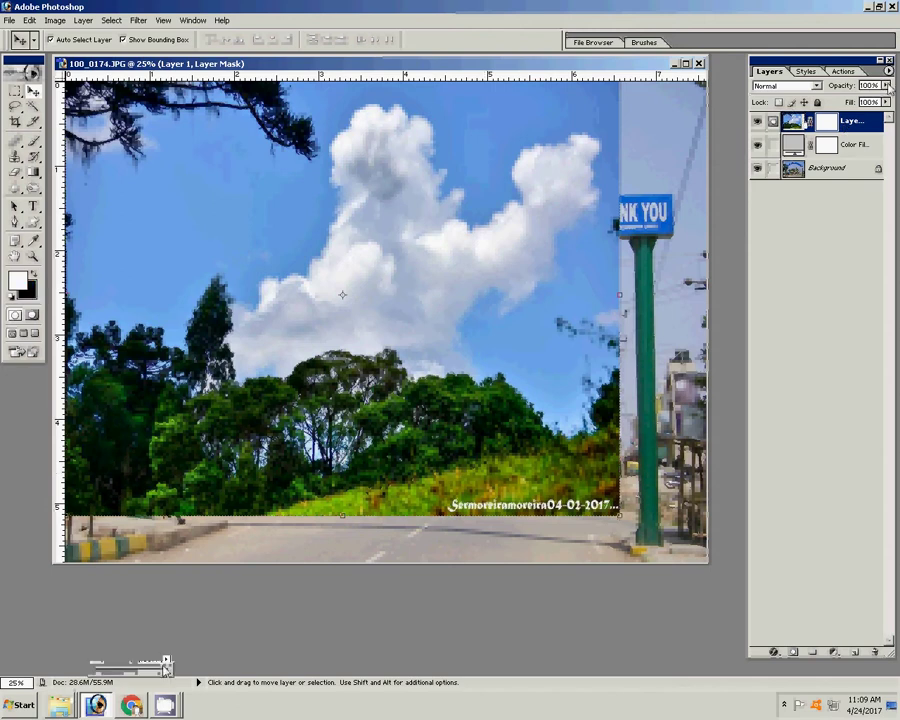
drag(880, 101, 851, 104)
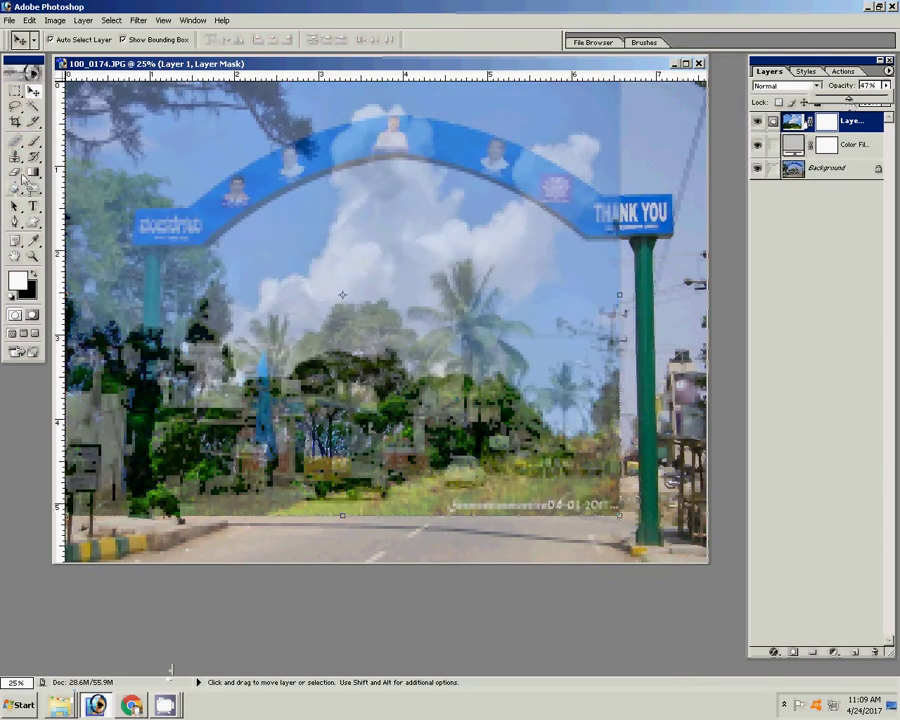
click(33, 141)
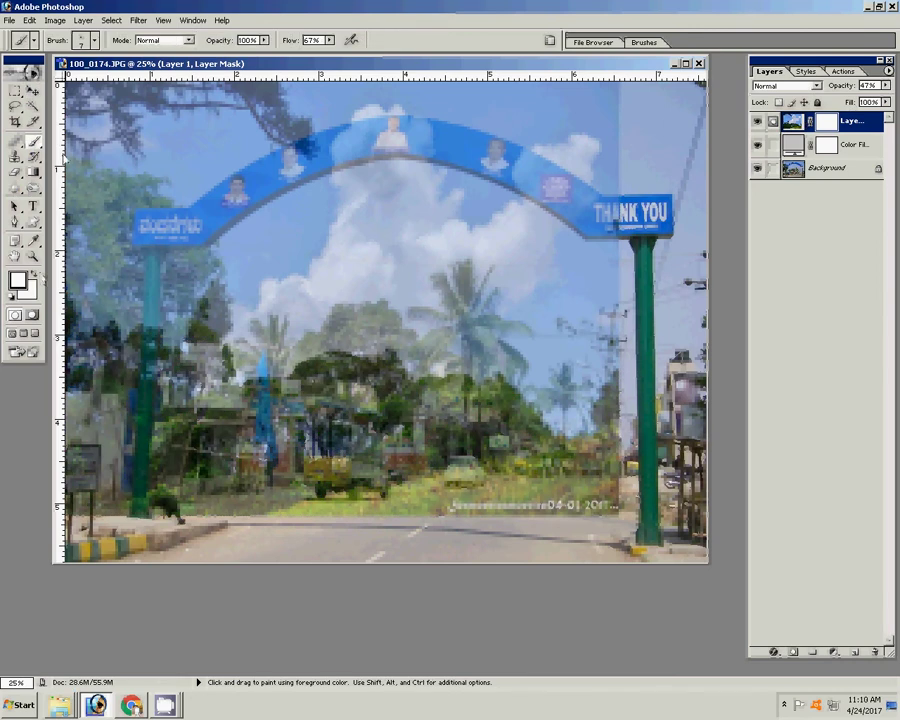
Step: Set up a black brush at 100% flow, enlarged to about 150 px
right_click(274, 191)
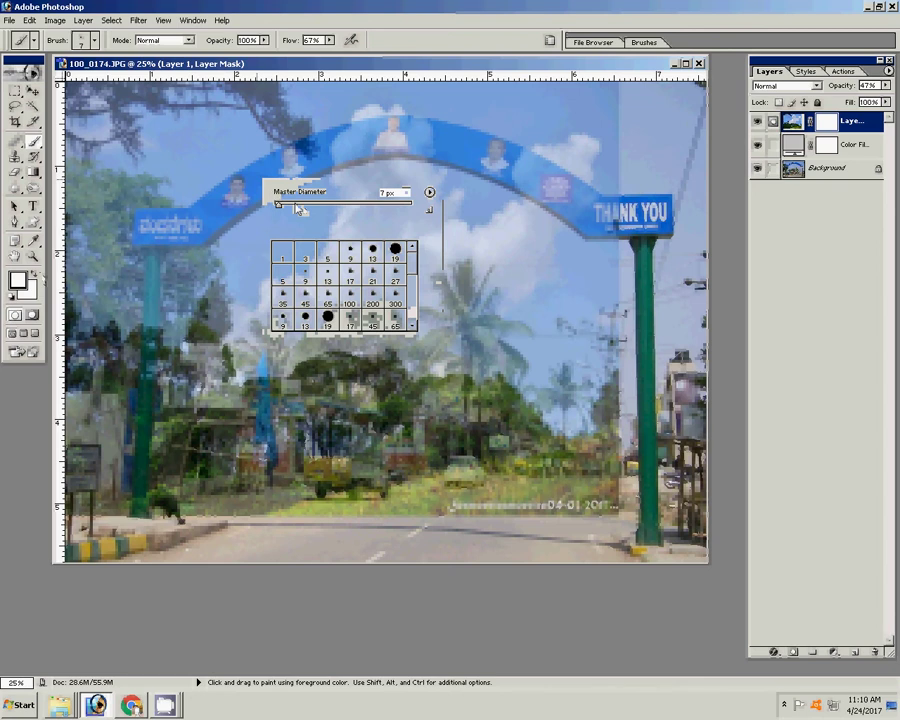
click(294, 204)
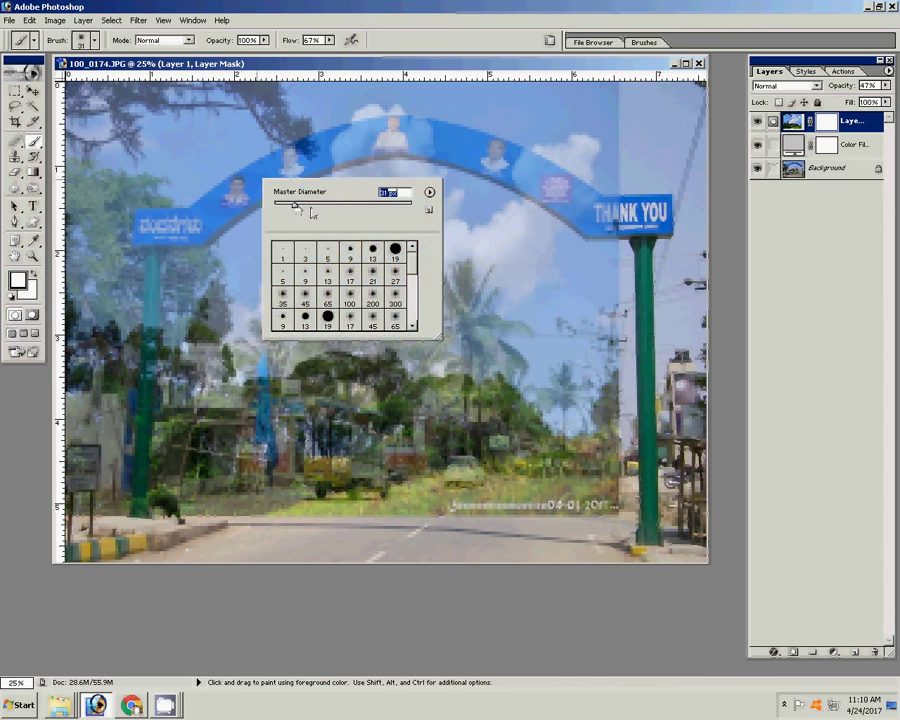
drag(294, 204, 312, 204)
key(x)
key(Return)
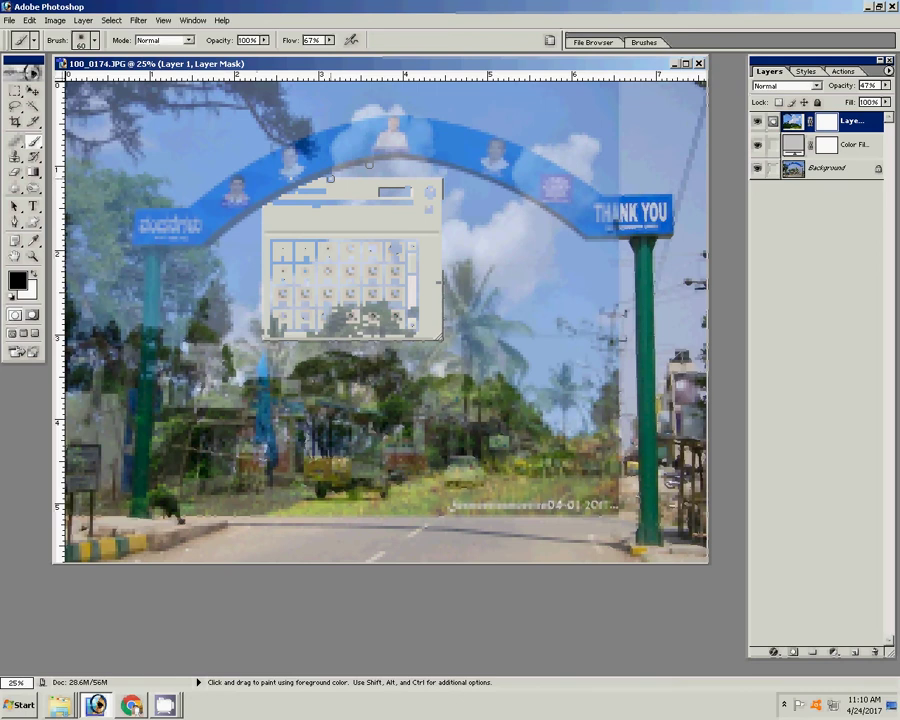
key(0)
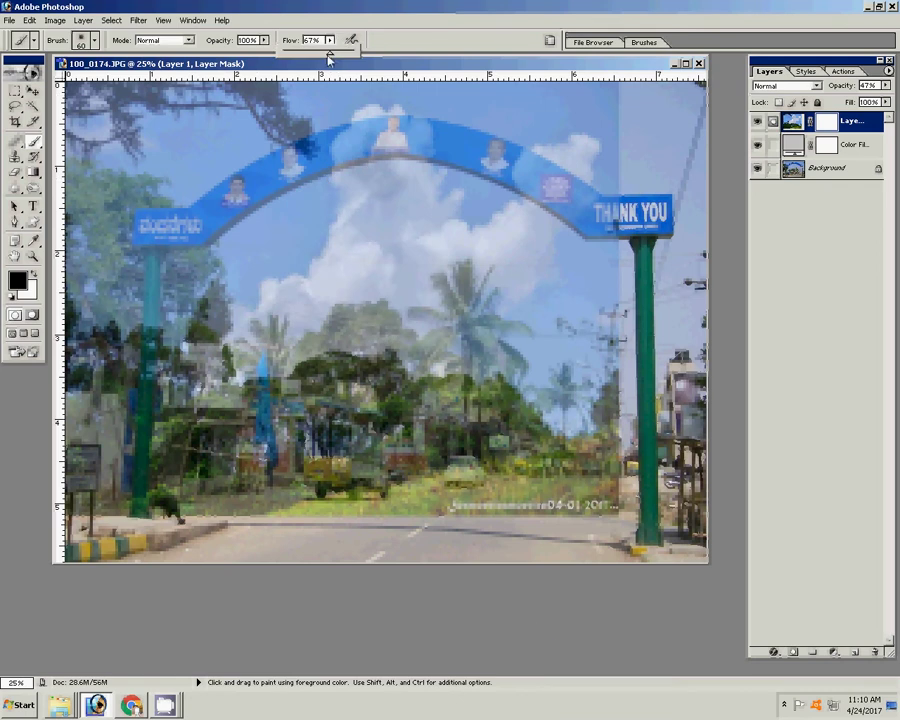
right_click(337, 180)
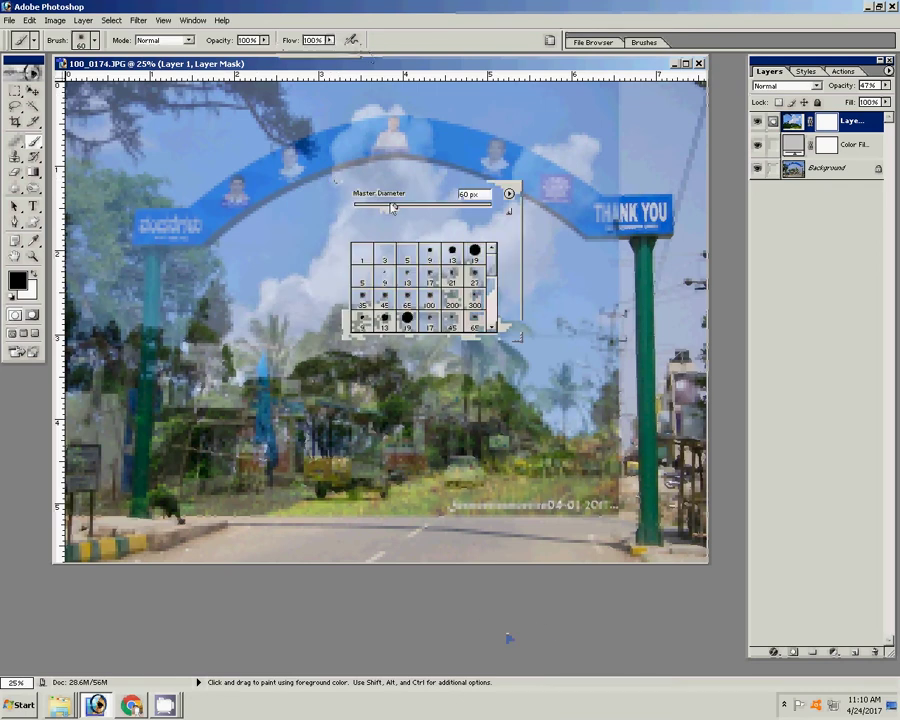
drag(394, 206, 418, 206)
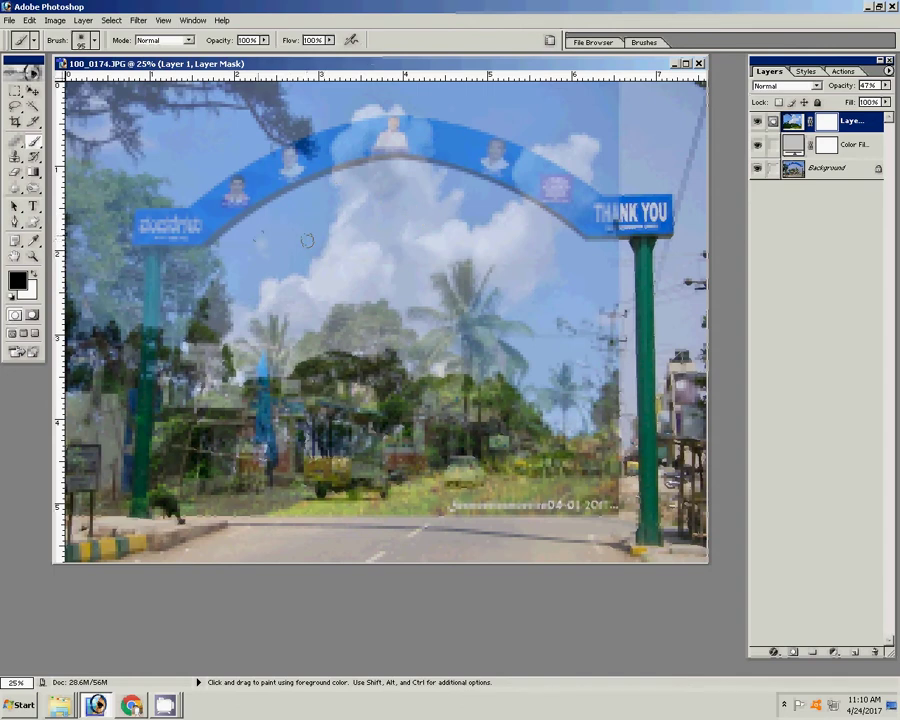
key(bracketright)
key(bracketright)
key(bracketright)
key(bracketright)
key(bracketright)
key(bracketright)
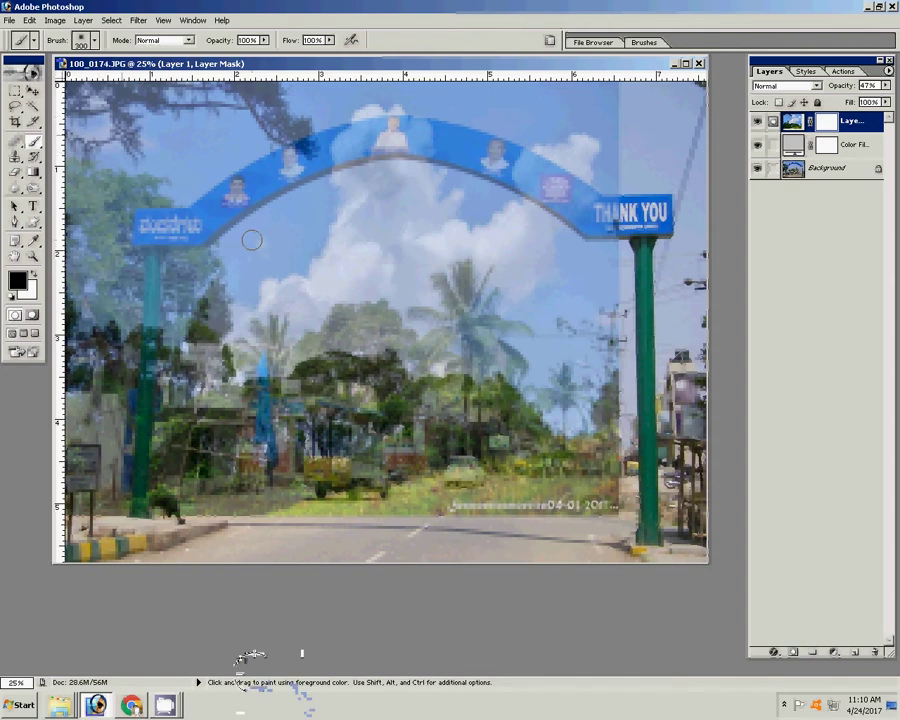
Step: Paint the mask over the upper-left trees, arch-top branches and right pillar area
mouse_move(100, 115)
mouse_down()
mouse_move(188, 98)
mouse_move(238, 133)
mouse_move(245, 90)
mouse_up()
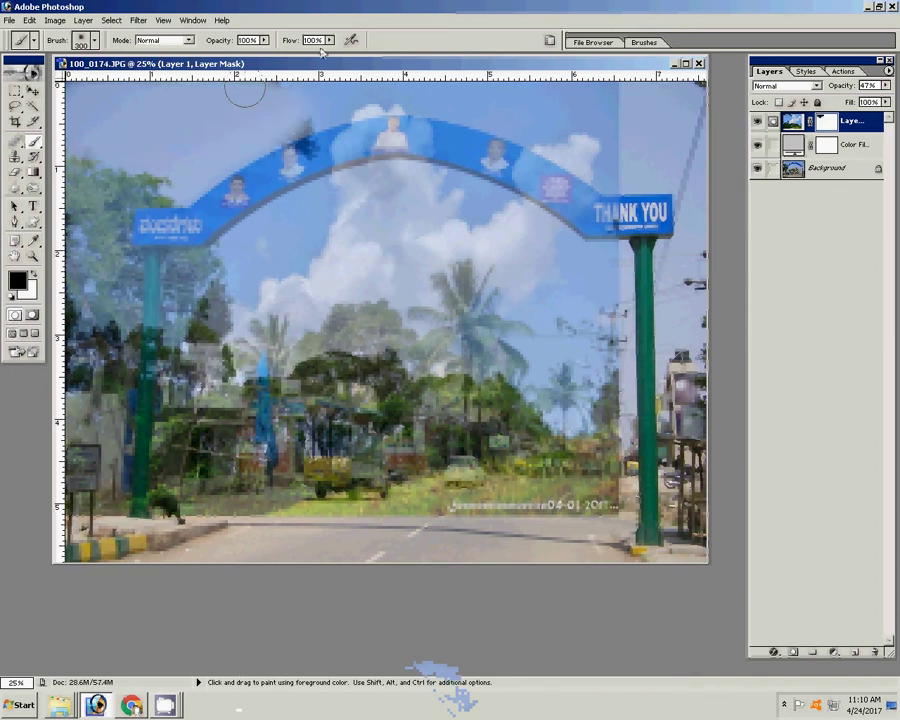
drag(303, 125, 333, 105)
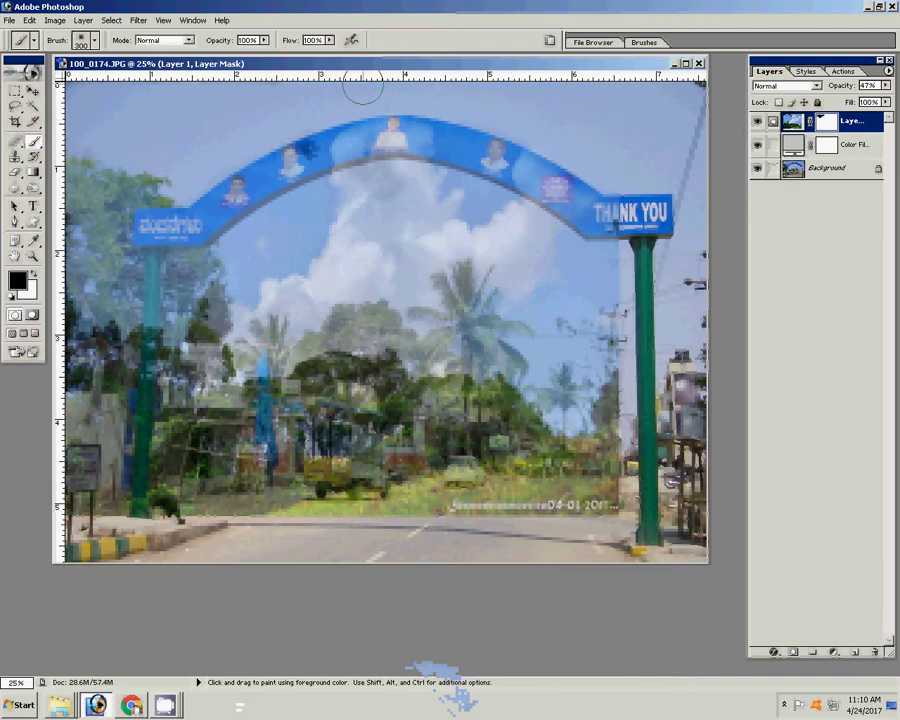
drag(362, 88, 621, 277)
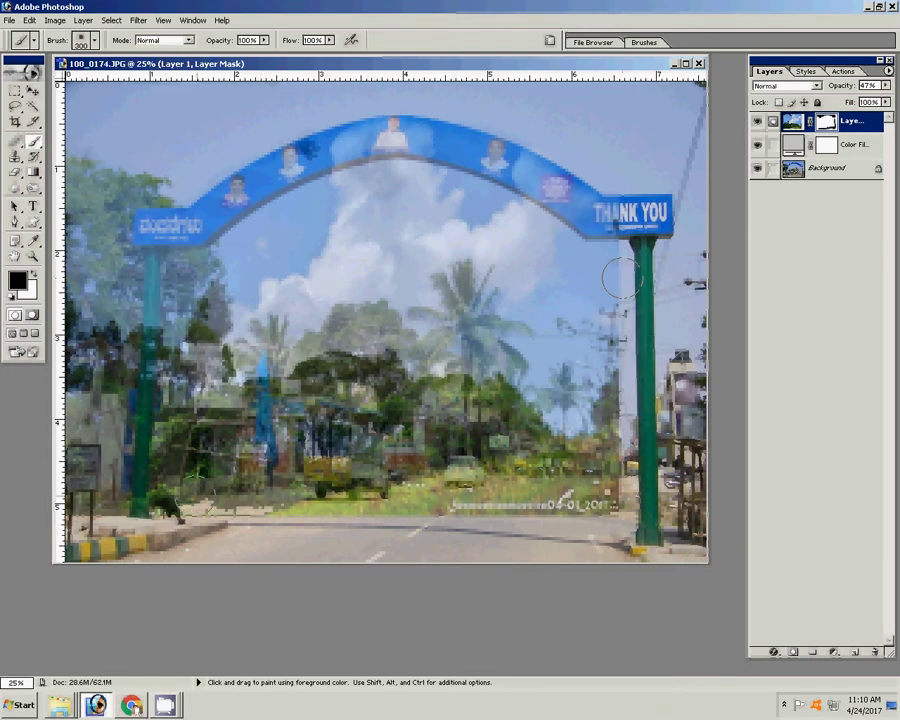
Step: Mask in the road, umbrella, tuk-tuks, white building and left pole area
drag(200, 500, 185, 467)
mouse_move(620, 278)
mouse_down()
mouse_move(183, 452)
mouse_move(215, 405)
mouse_move(215, 345)
mouse_up()
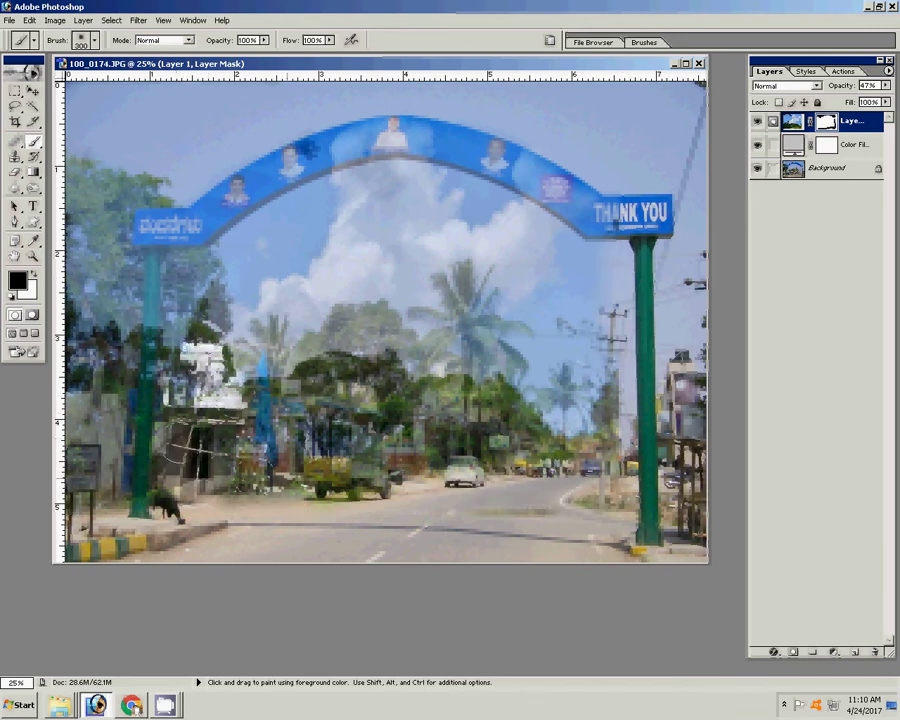
drag(272, 430, 300, 452)
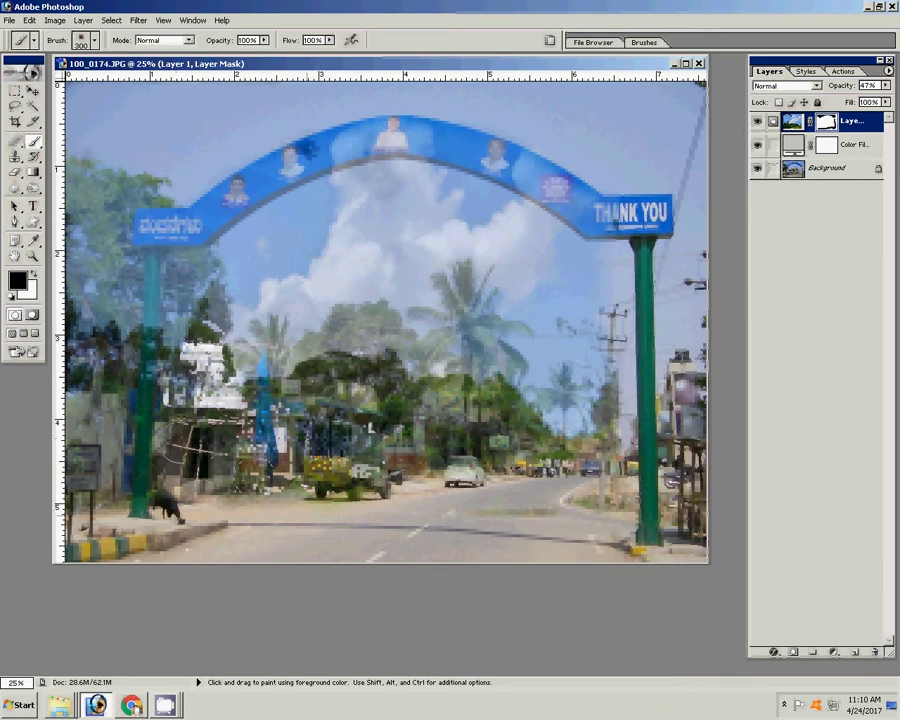
mouse_move(455, 400)
mouse_down()
mouse_move(390, 410)
mouse_move(505, 440)
mouse_up()
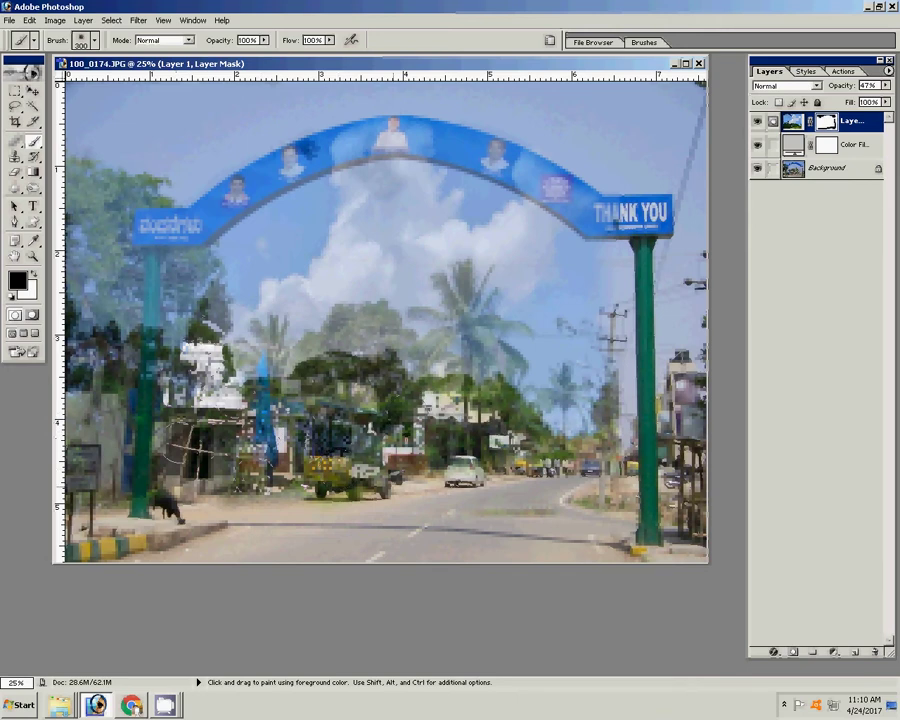
drag(185, 400, 487, 510)
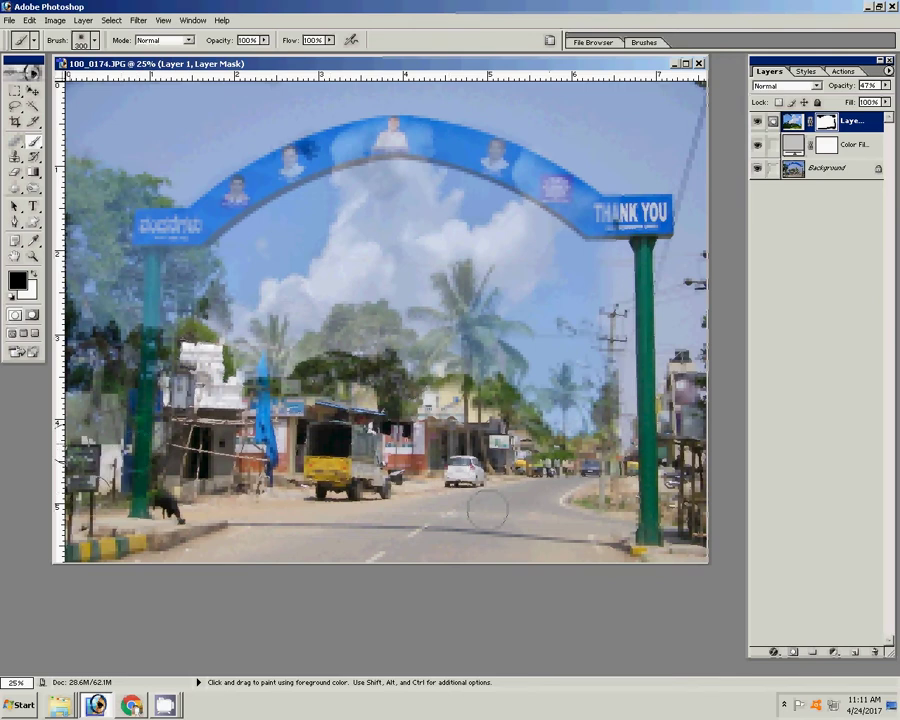
drag(100, 340, 143, 478)
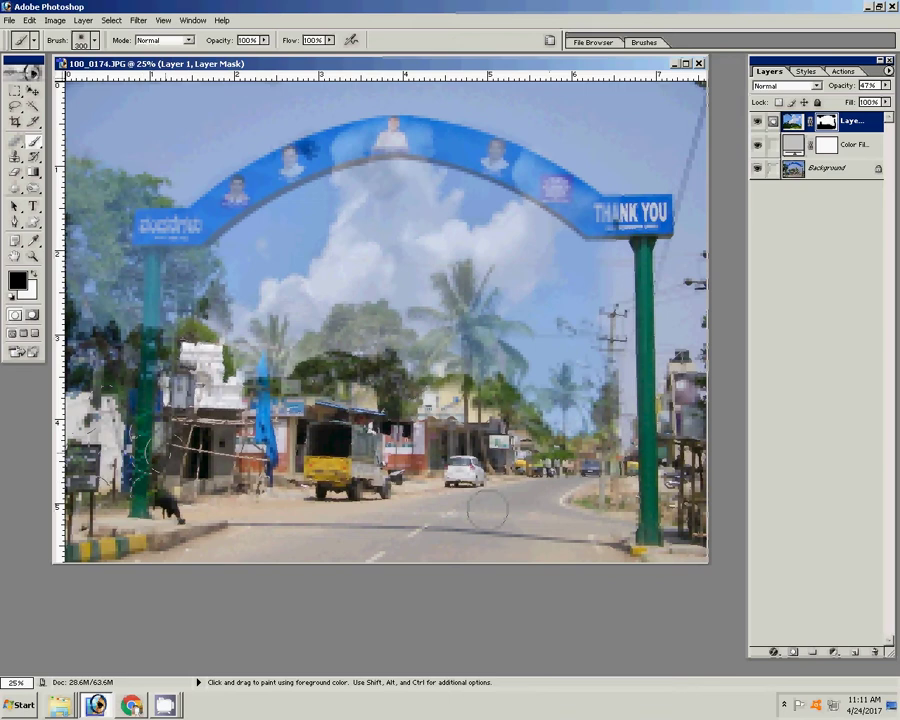
Step: Shrink the brush to 125 and refine the left pole, left sign, arch top and arch's right side
key(bracketleft)
key(bracketleft)
key(bracketleft)
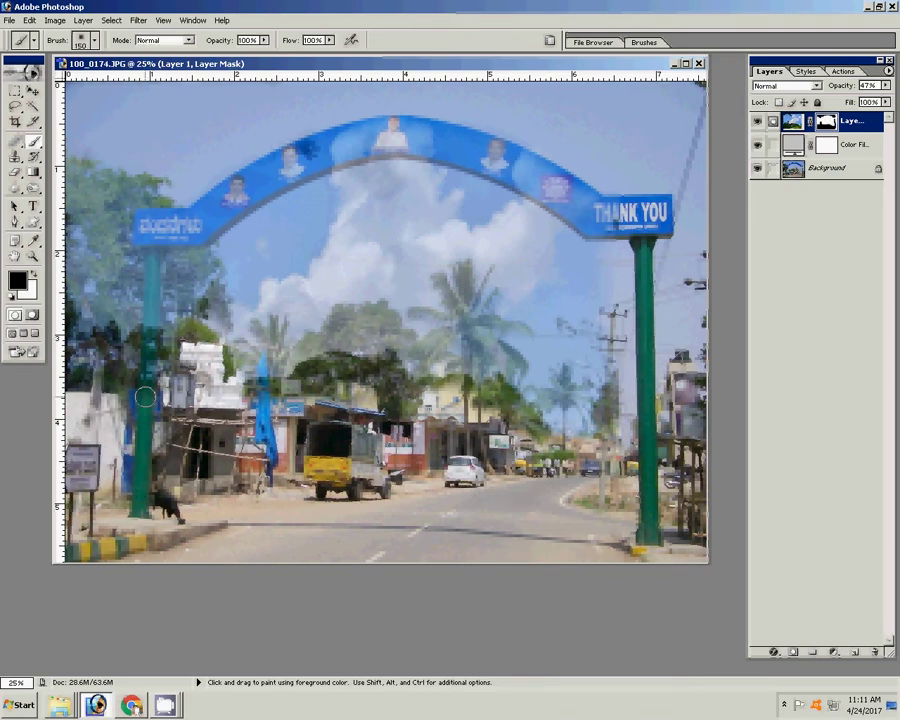
drag(145, 394, 148, 335)
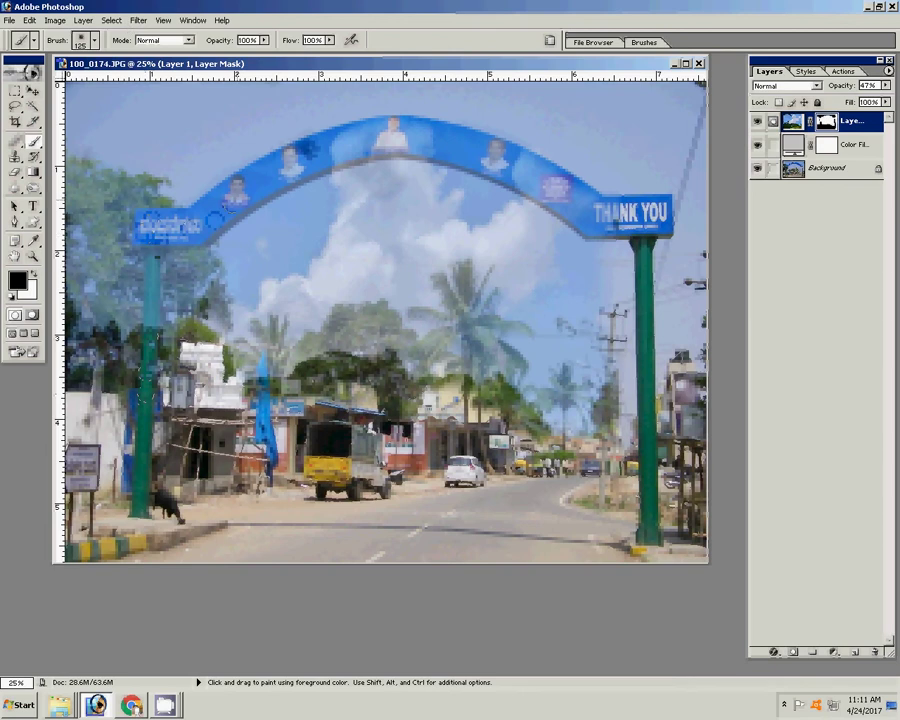
drag(145, 228, 240, 192)
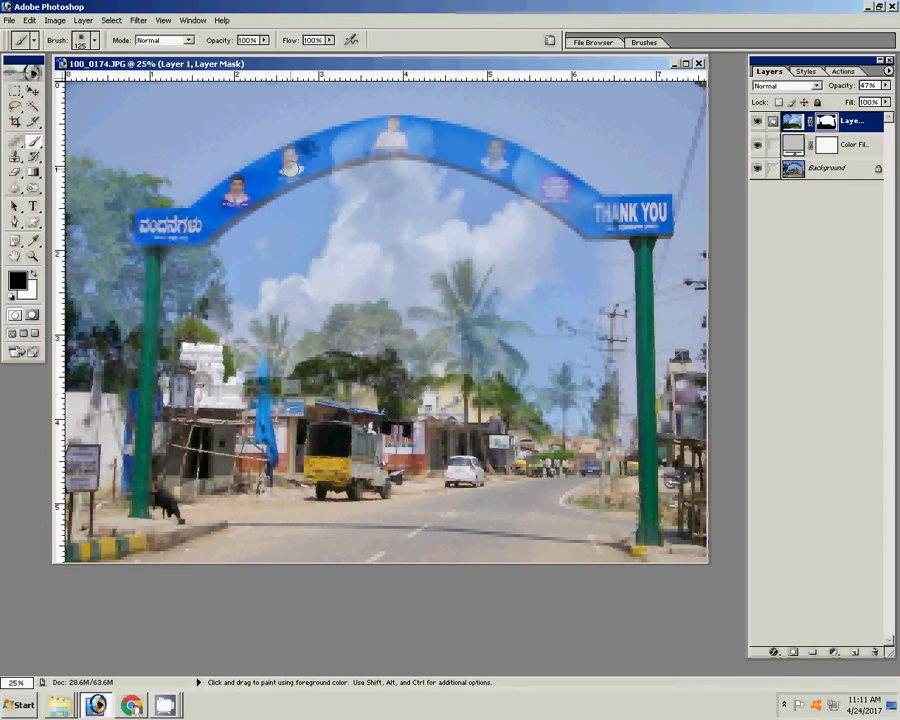
drag(345, 143, 425, 138)
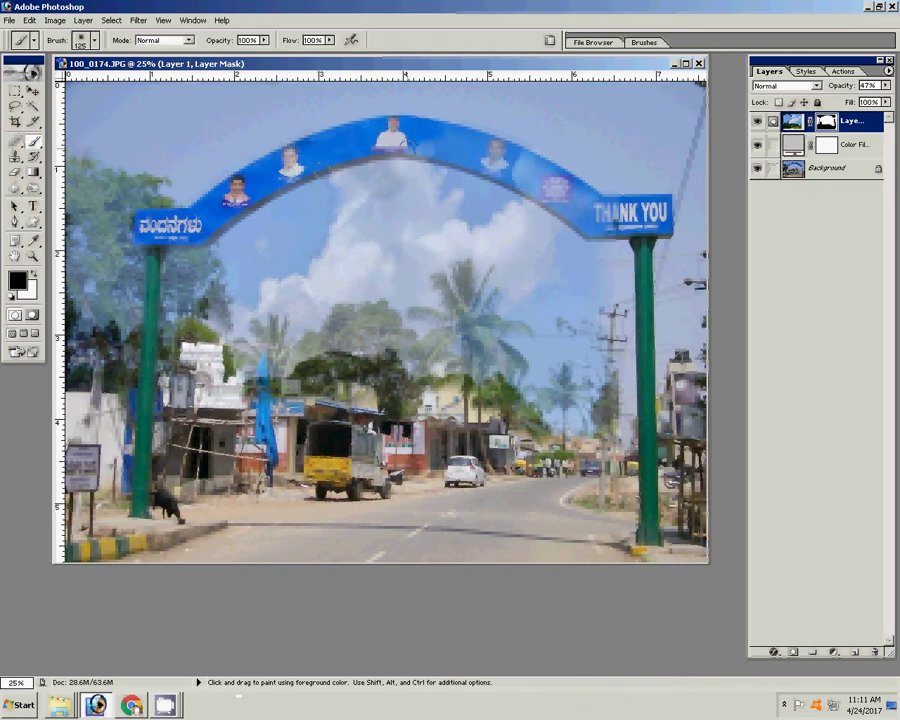
mouse_move(425, 145)
mouse_down()
mouse_move(540, 168)
mouse_move(530, 175)
mouse_up()
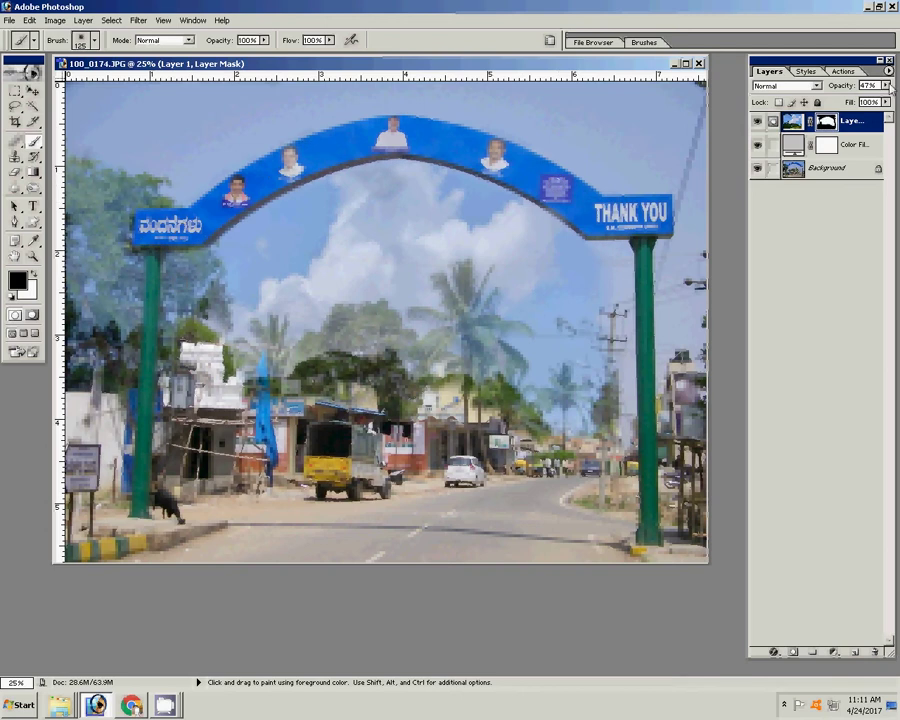
Step: Set the sky layer to 100% opacity and reveal the palm top and nearby foliage
mouse_move(889, 87)
mouse_down()
mouse_move(869, 104)
mouse_move(887, 97)
mouse_up()
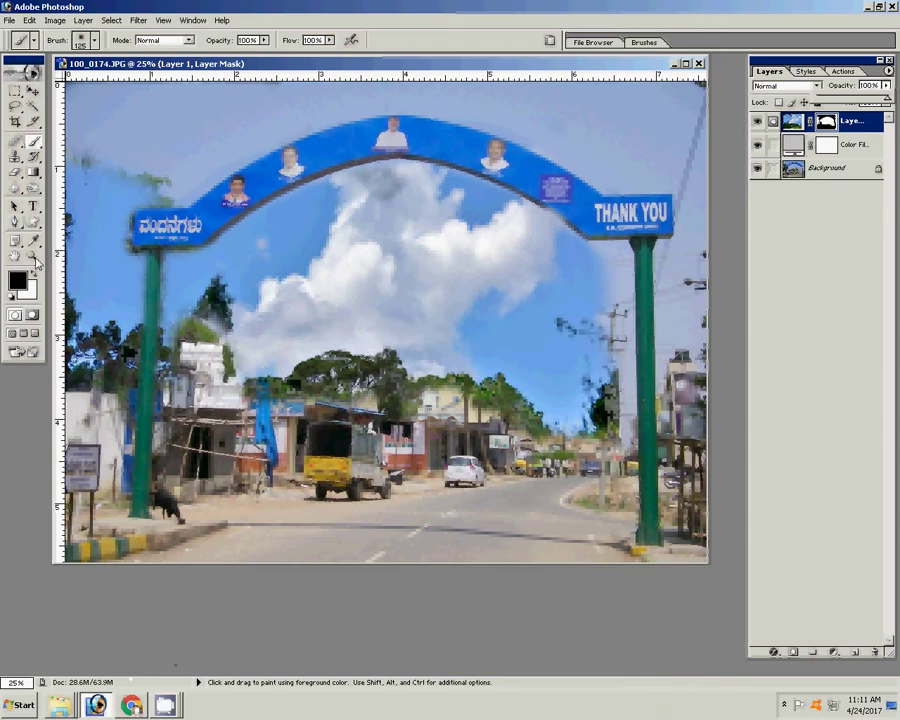
click(868, 85)
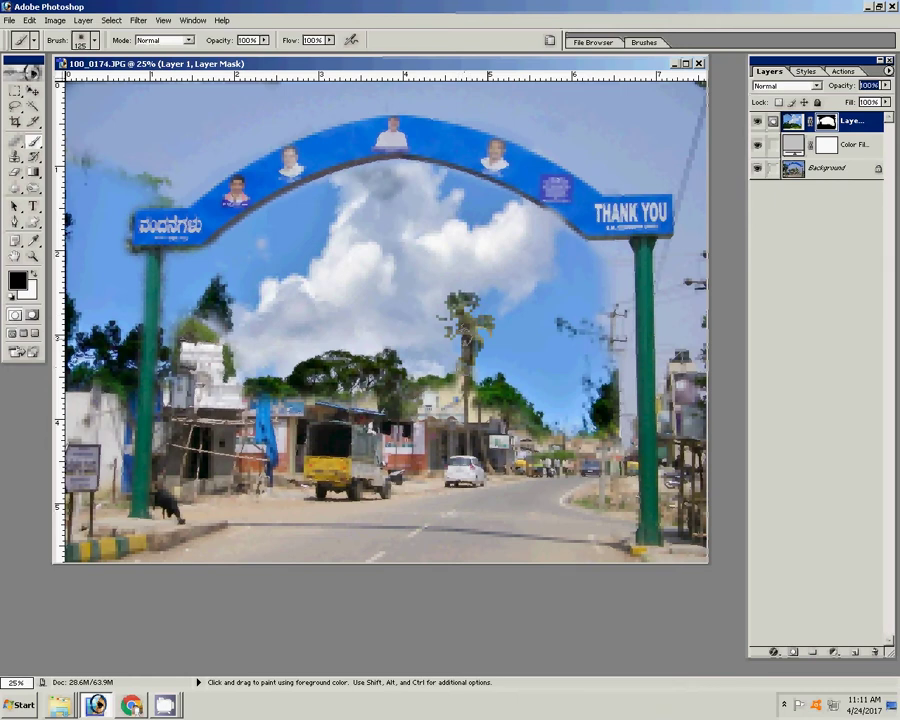
drag(470, 292, 450, 262)
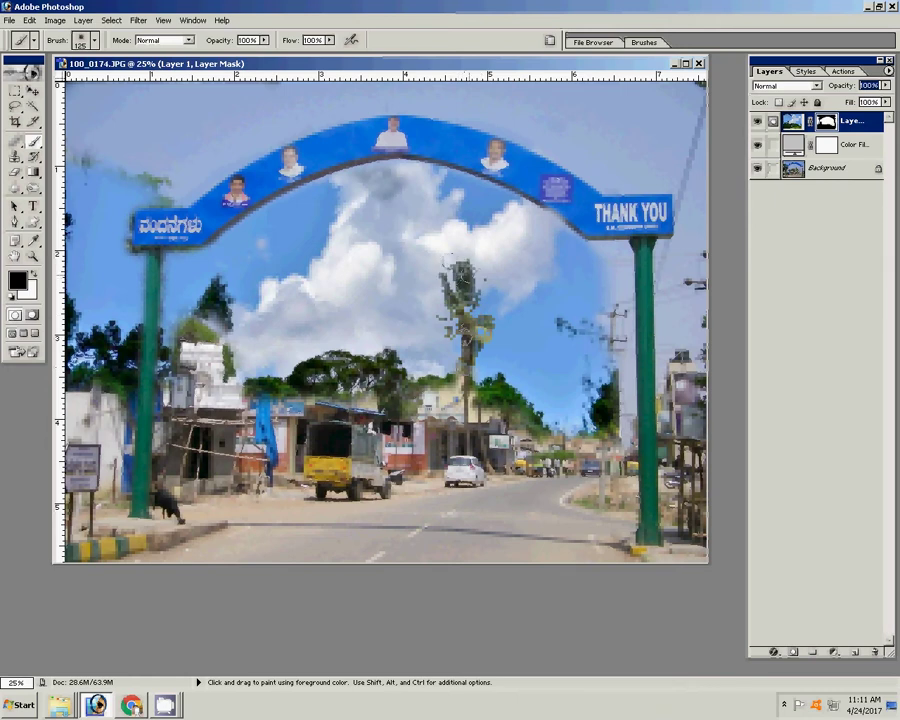
click(490, 390)
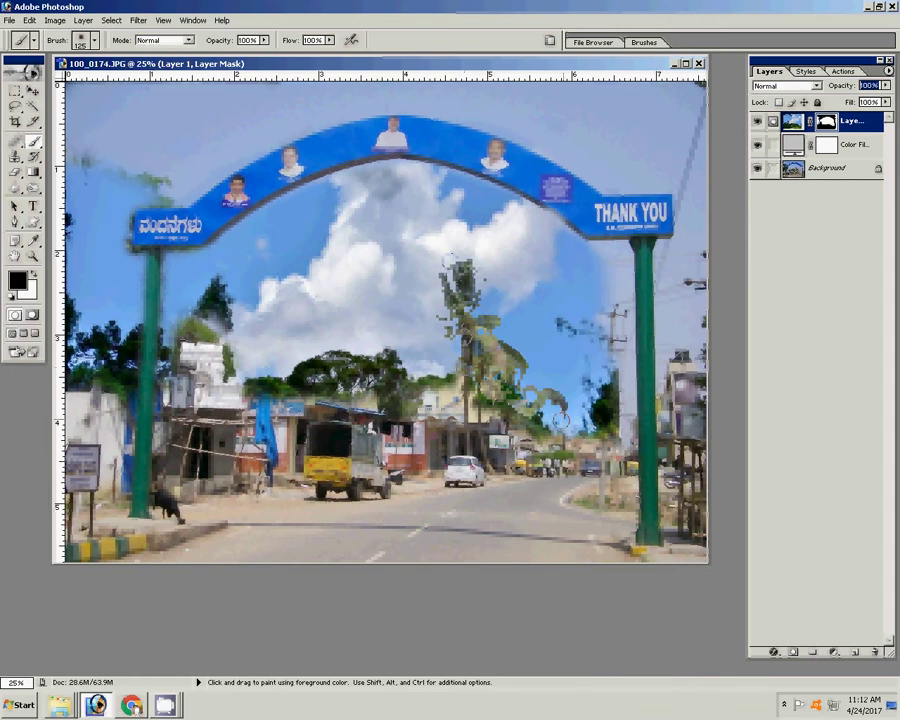
Step: Paint back the palm foliage, blue banner, trees, buildings and utility pole
drag(500, 350, 555, 415)
mouse_move(490, 420)
mouse_down()
mouse_move(583, 395)
mouse_move(591, 350)
mouse_up()
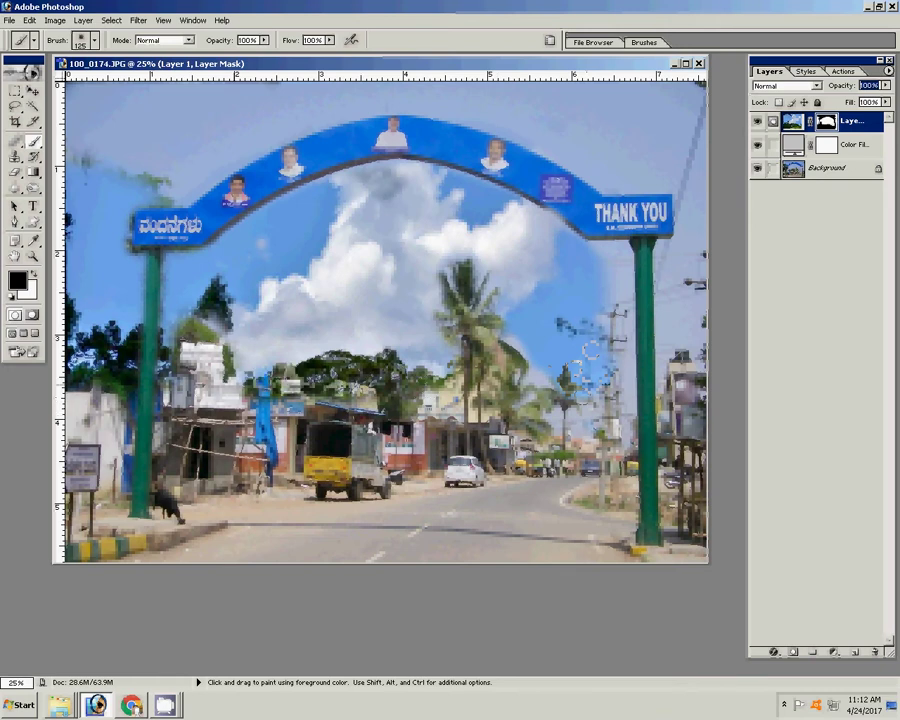
mouse_move(255, 370)
mouse_down()
mouse_move(275, 345)
mouse_move(305, 335)
mouse_up()
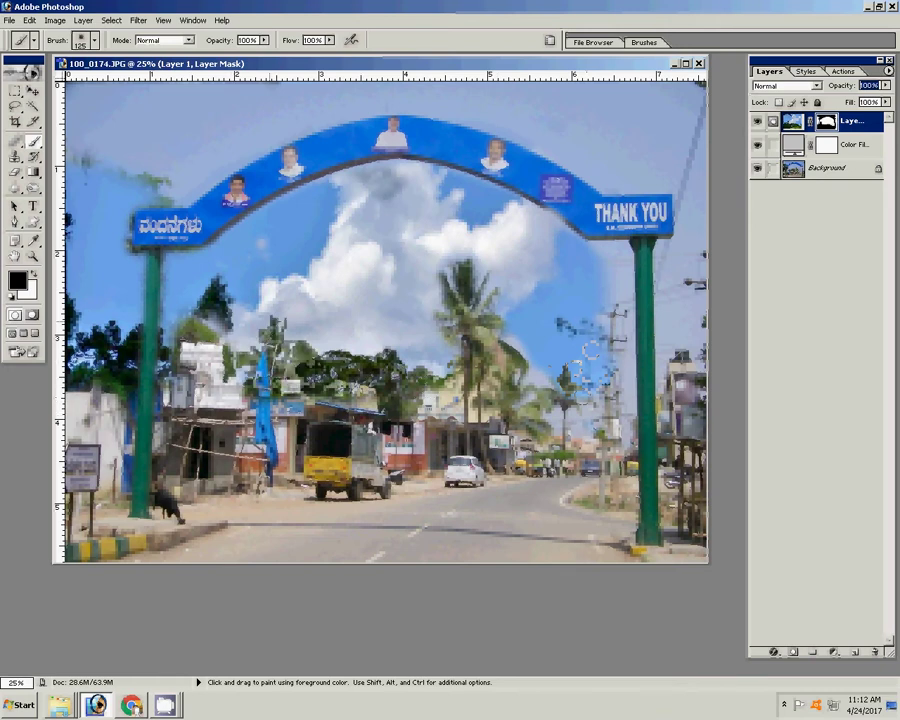
drag(586, 371, 280, 350)
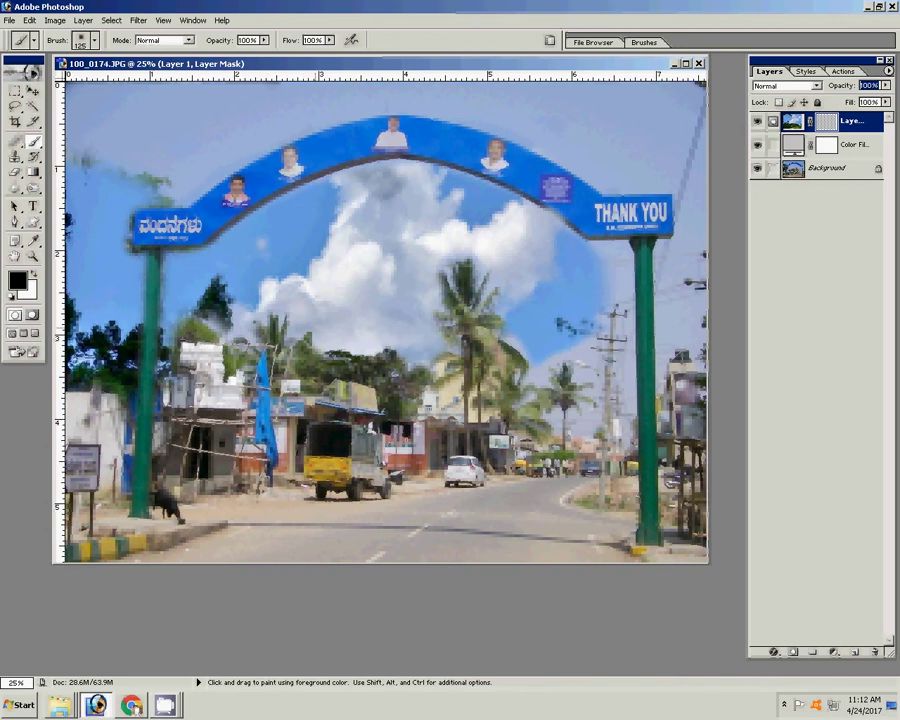
Step: Mask in the tree crown, left trees and white tower, then toggle the sky layer to compare
mouse_move(330, 340)
mouse_down()
mouse_move(365, 325)
mouse_move(420, 330)
mouse_up()
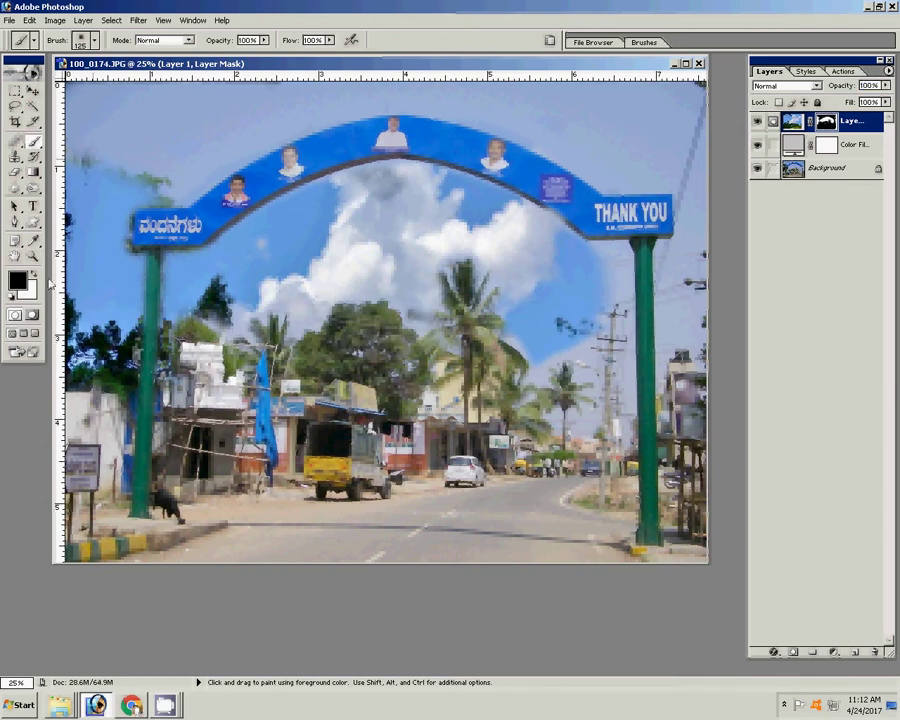
mouse_move(130, 360)
mouse_down()
mouse_move(77, 331)
mouse_move(58, 170)
mouse_move(163, 205)
mouse_up()
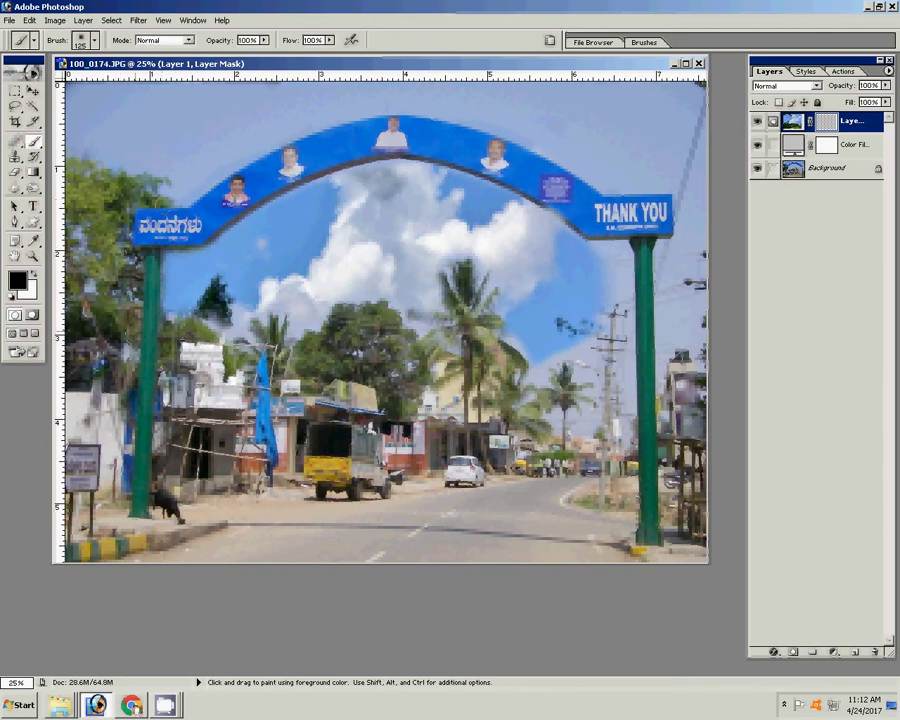
click(213, 307)
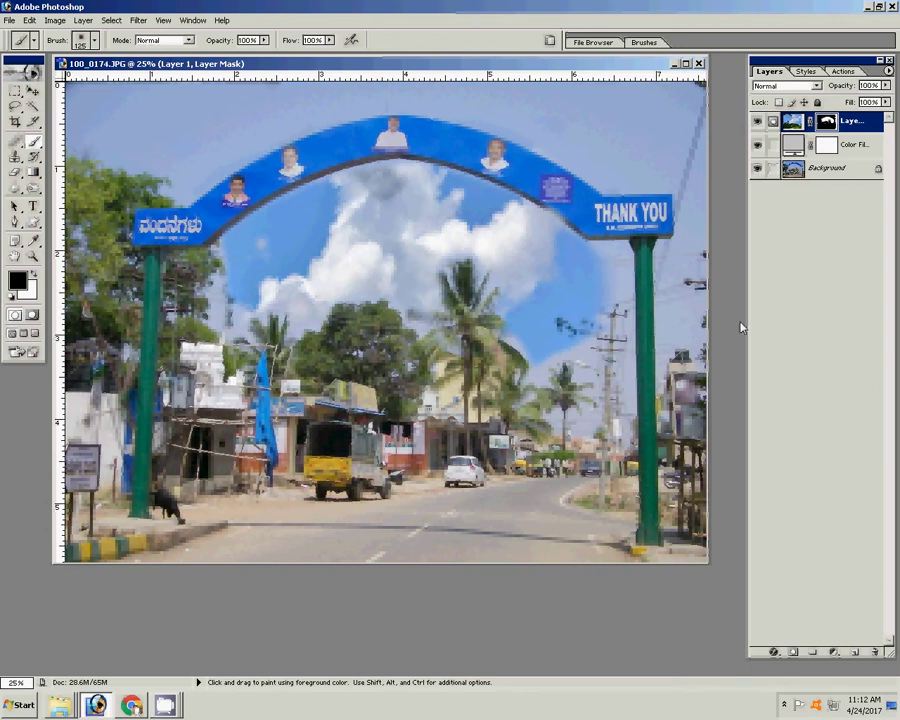
click(757, 121)
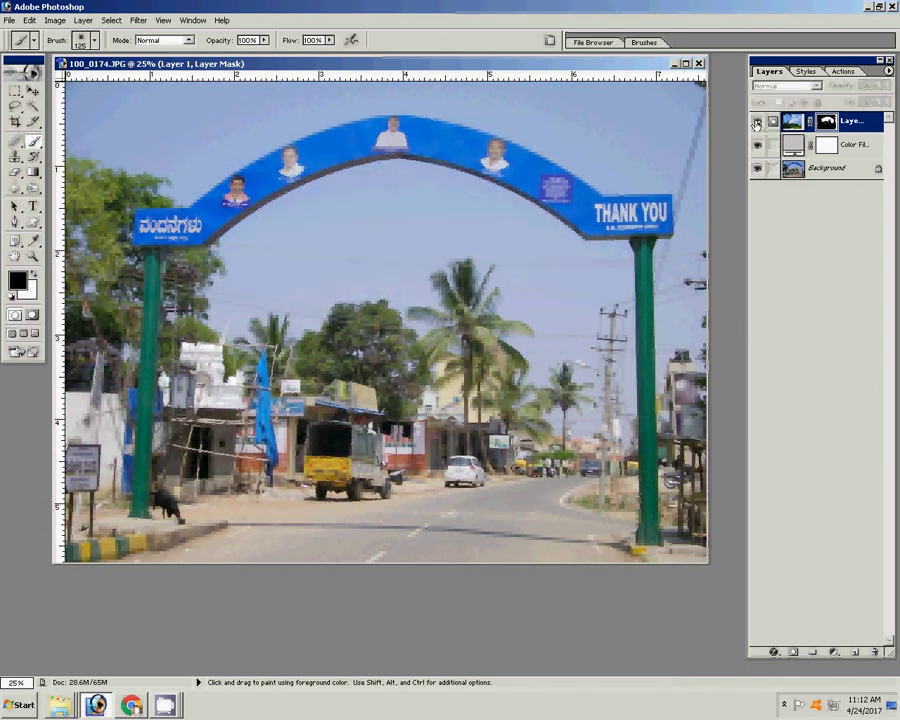
click(757, 121)
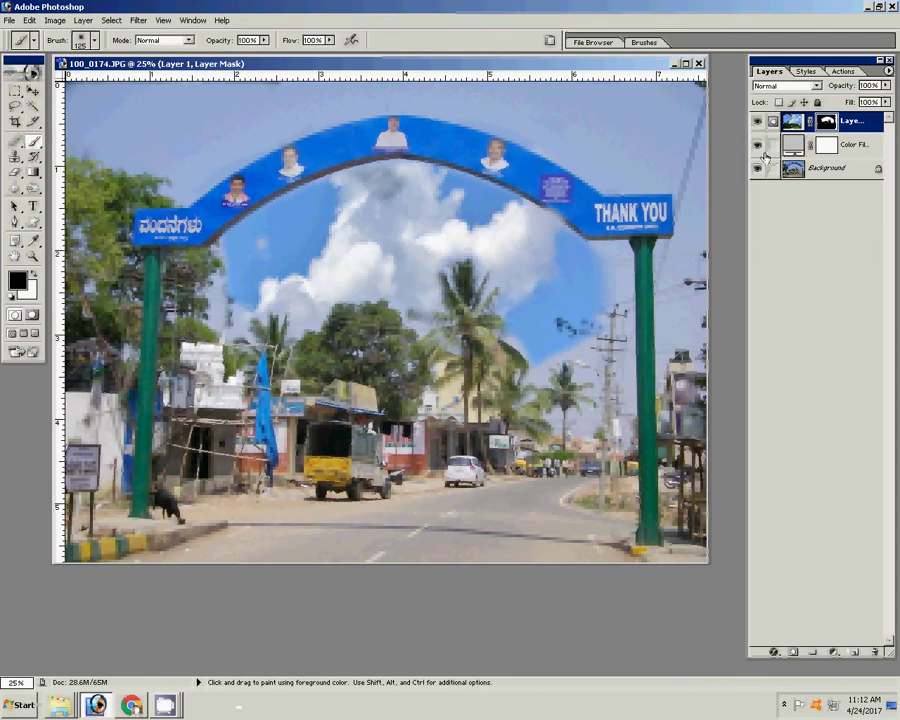
Step: Duplicate the cloud composite image as a new document
right_click(539, 64)
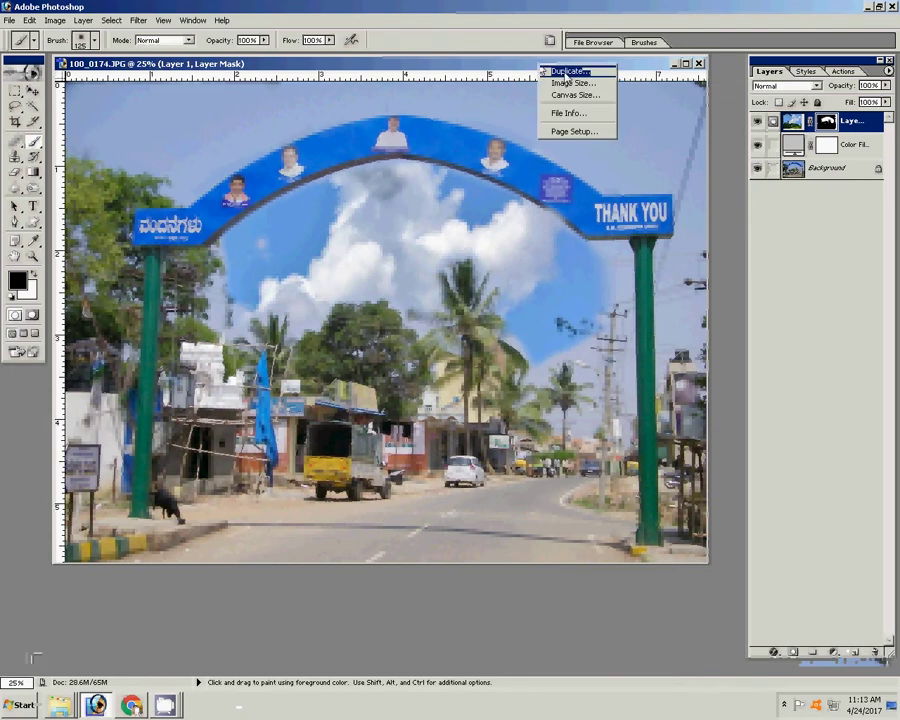
click(570, 71)
key(Return)
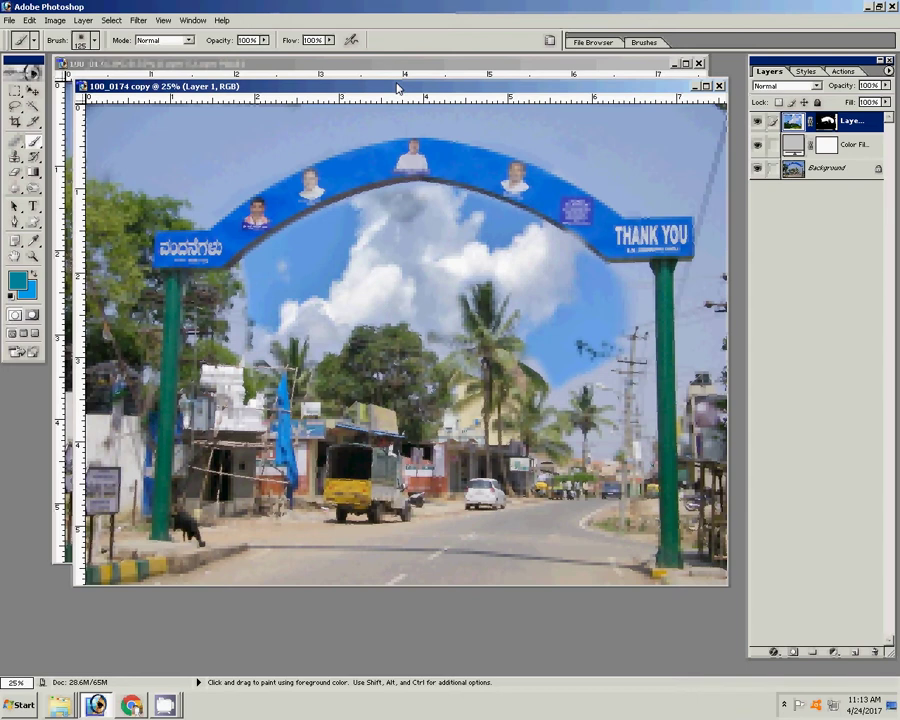
Step: Close the original 100_0174.JPG without saving its changes
key(ctrl+Tab)
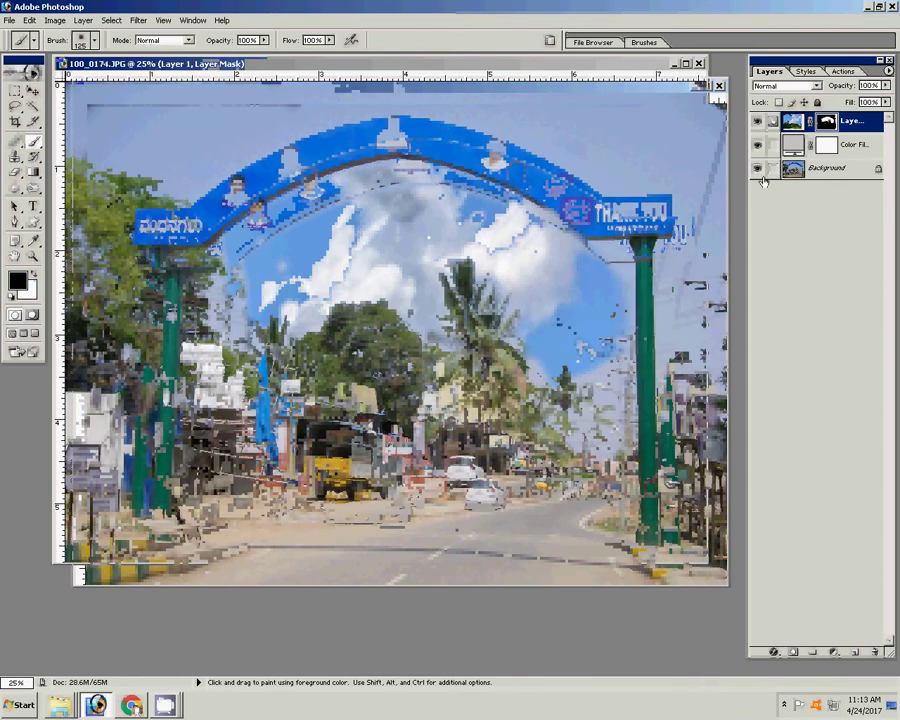
click(700, 63)
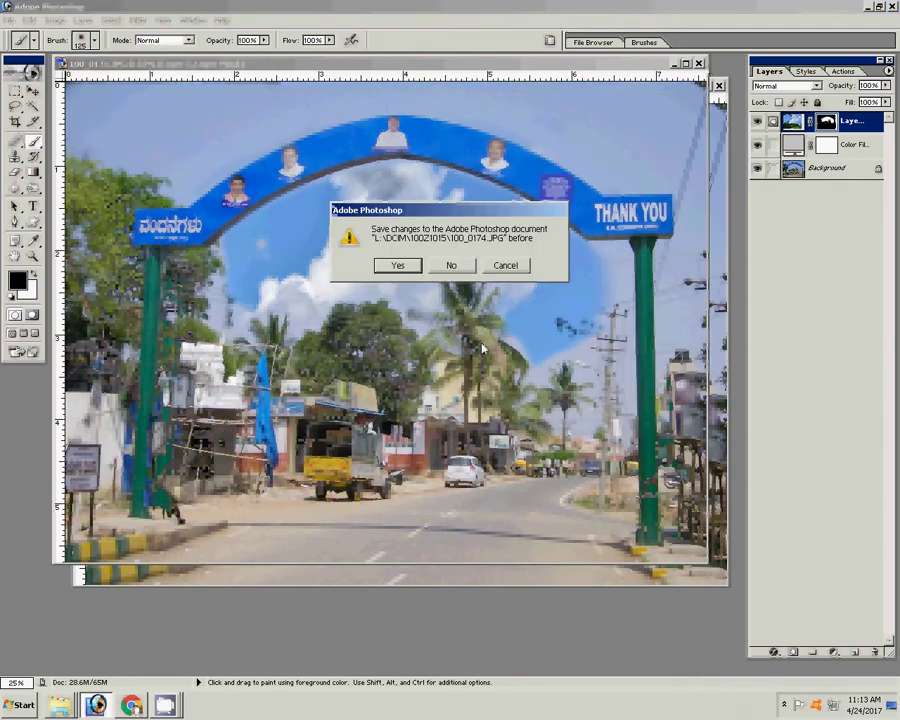
click(453, 266)
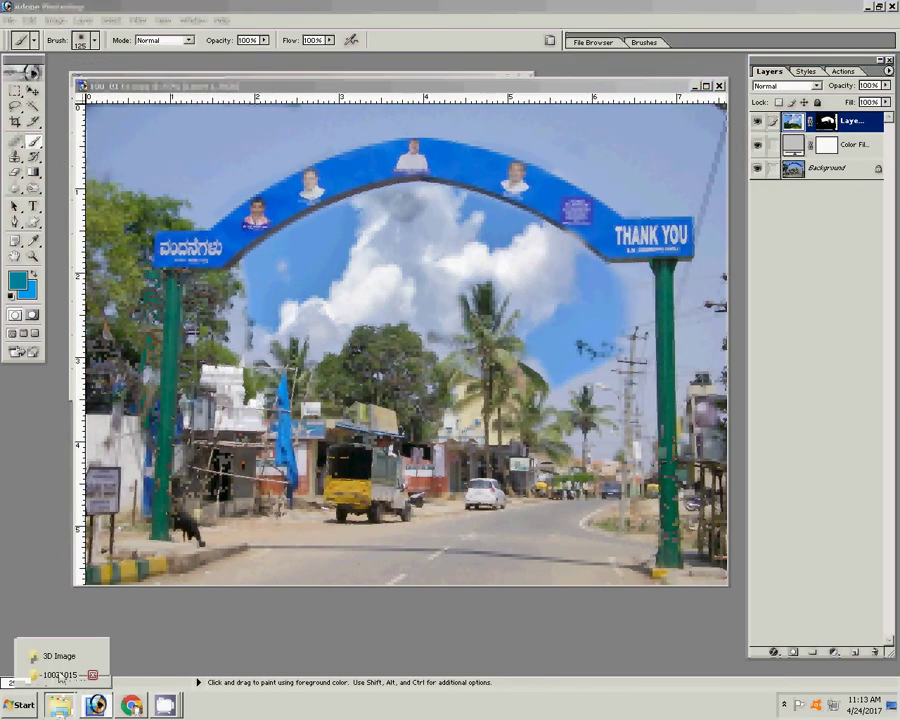
click(72, 670)
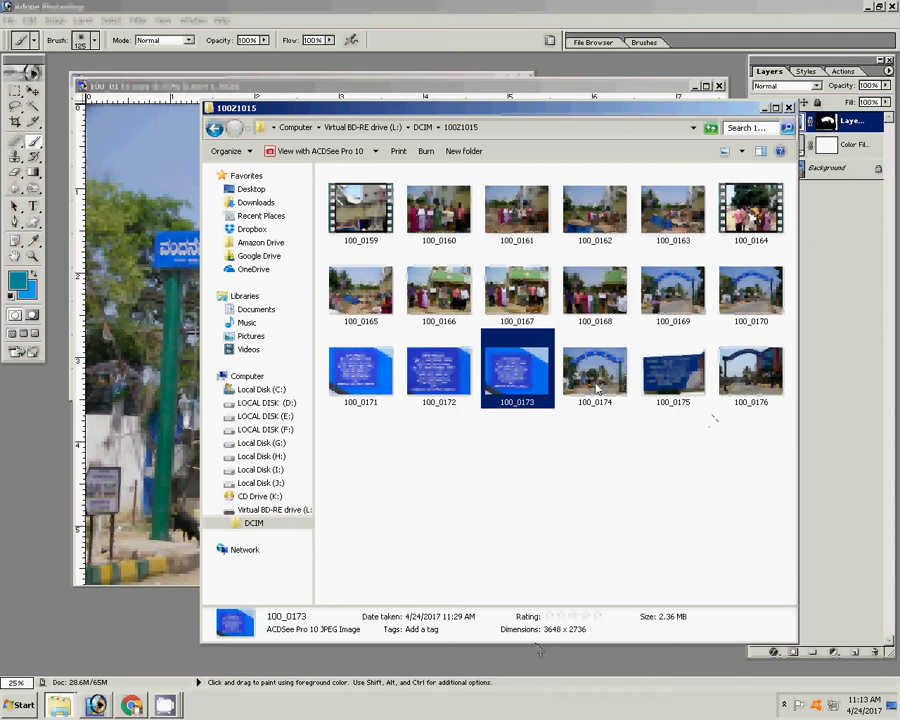
Step: Open 100_0174 from the 100Z1015 folder into Photoshop
click(597, 378)
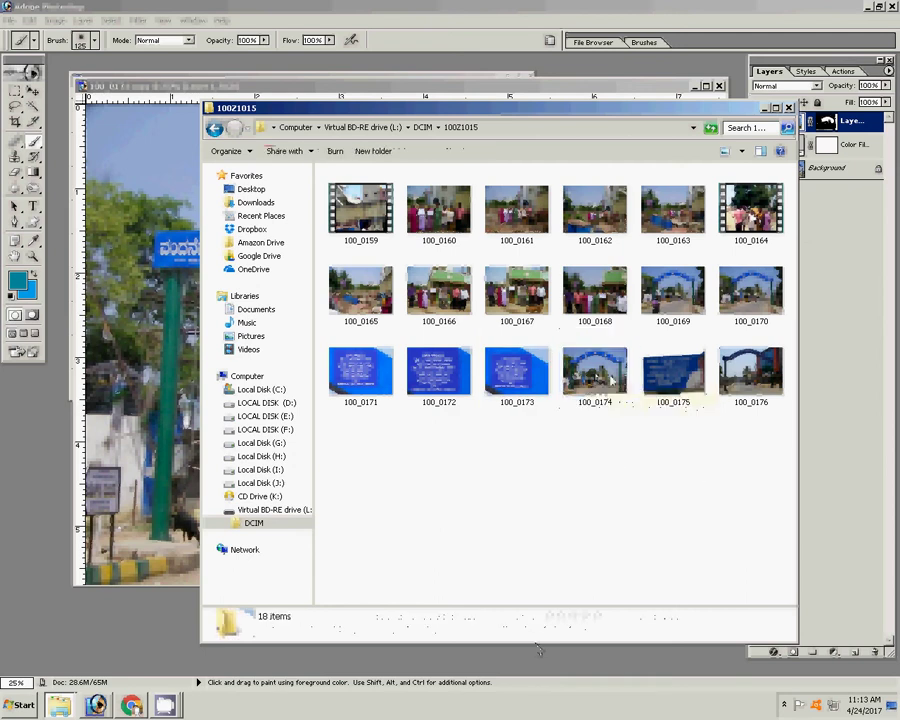
click(18, 509)
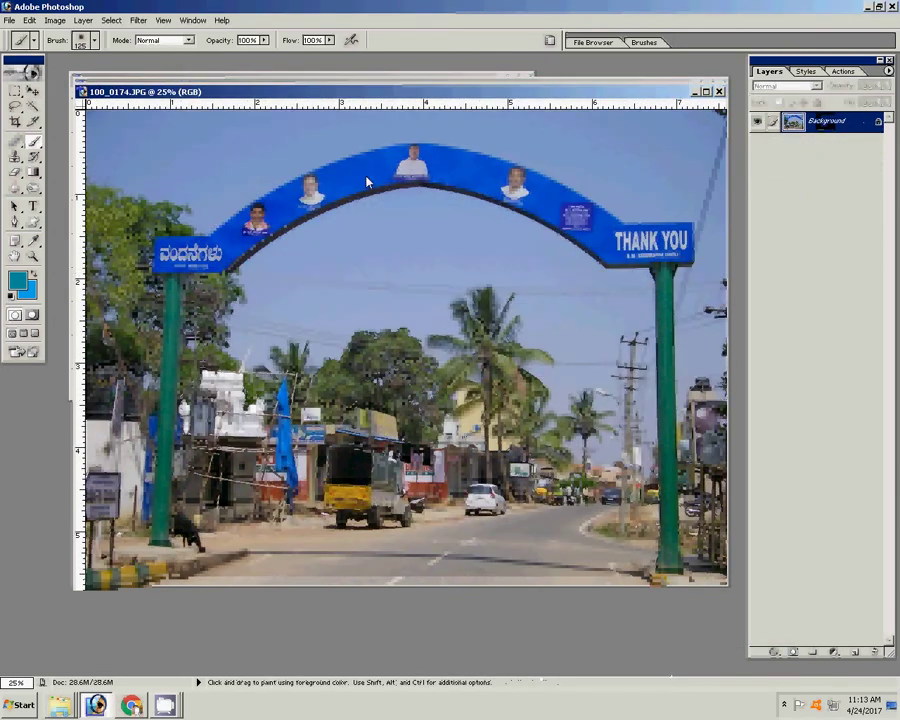
Step: Place the reopened 100_0174.JPG beside the copy and hide the copy's Layer 1 clouds
mouse_move(362, 106)
mouse_down()
mouse_move(432, 445)
mouse_move(434, 95)
mouse_up()
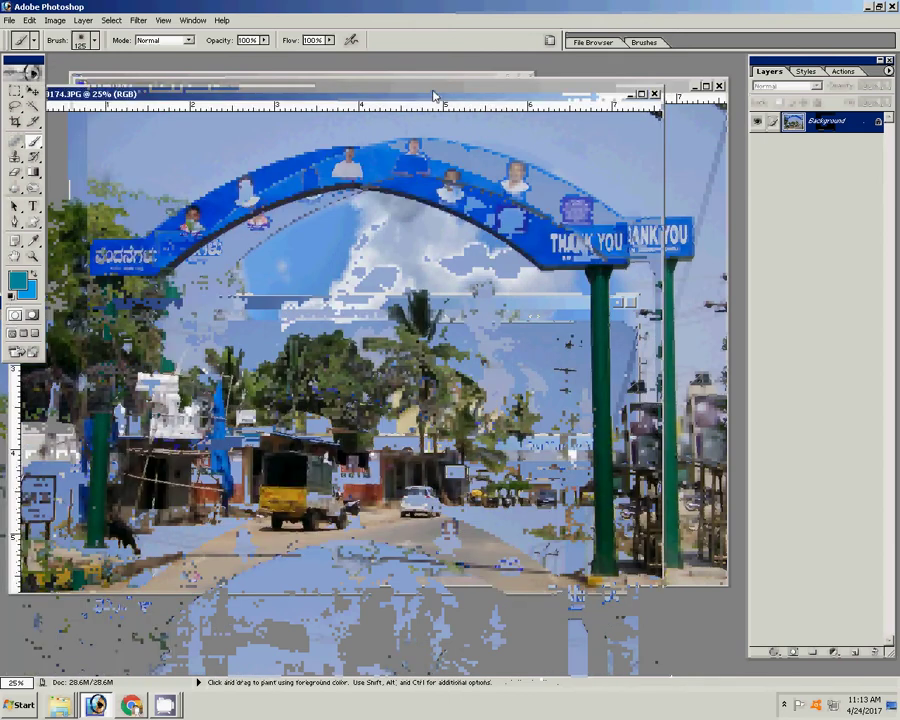
key(ctrl+Tab)
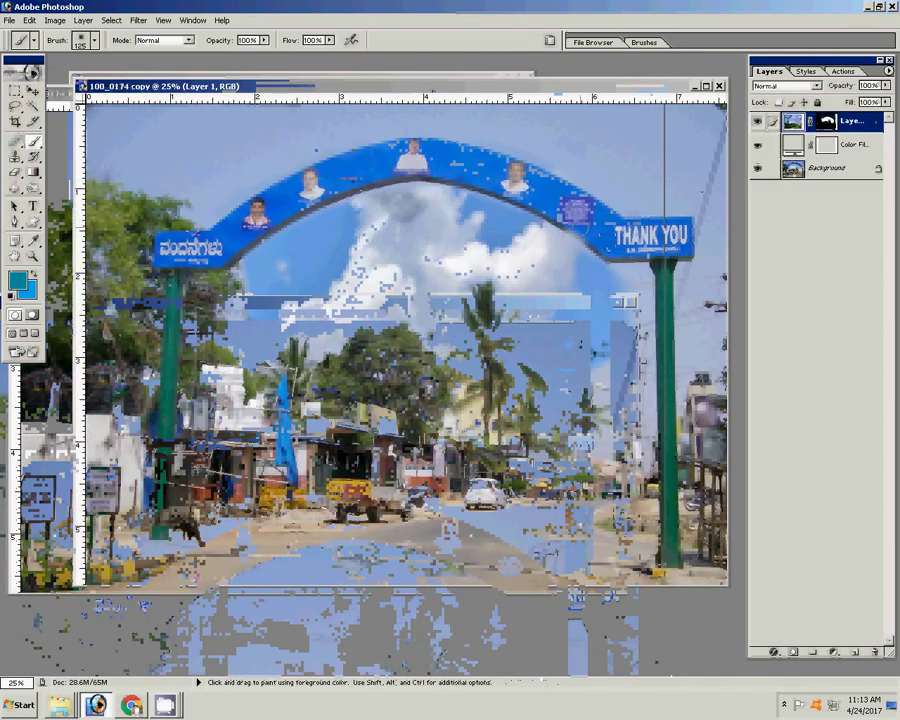
click(757, 122)
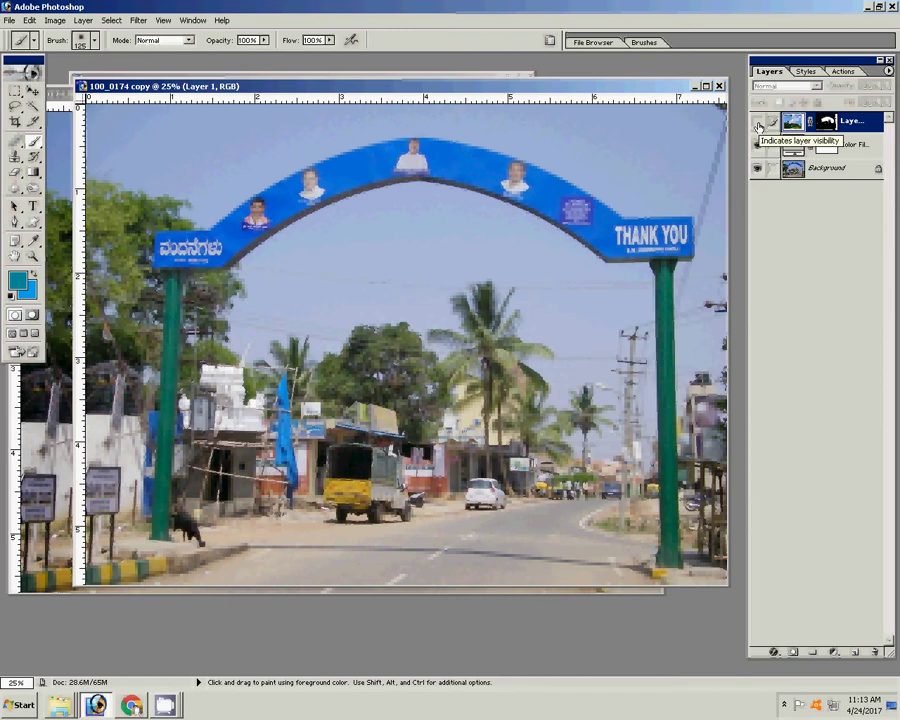
key(ctrl+Tab)
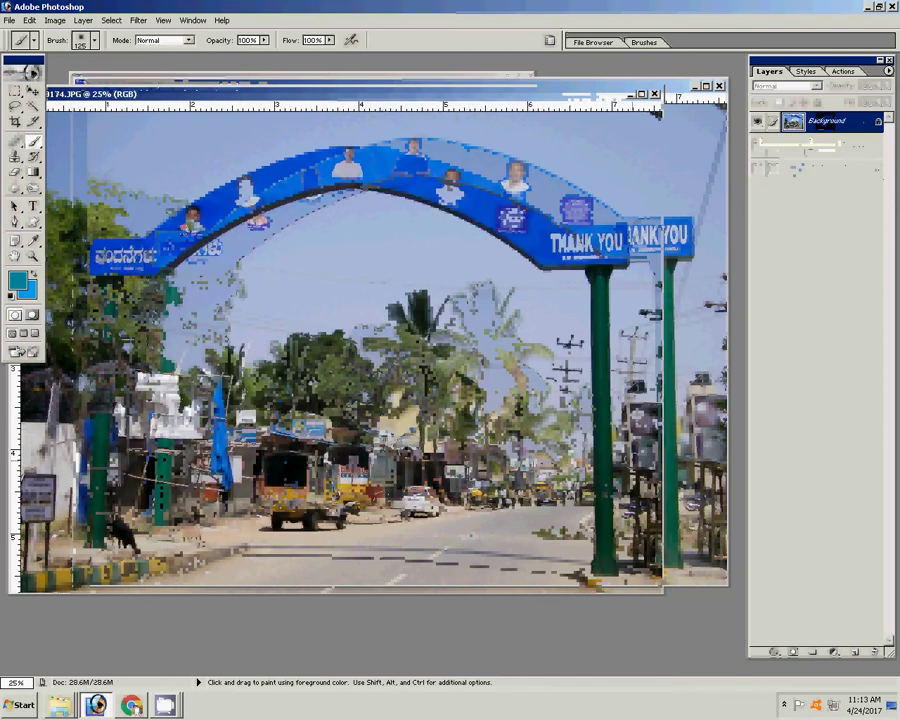
click(675, 465)
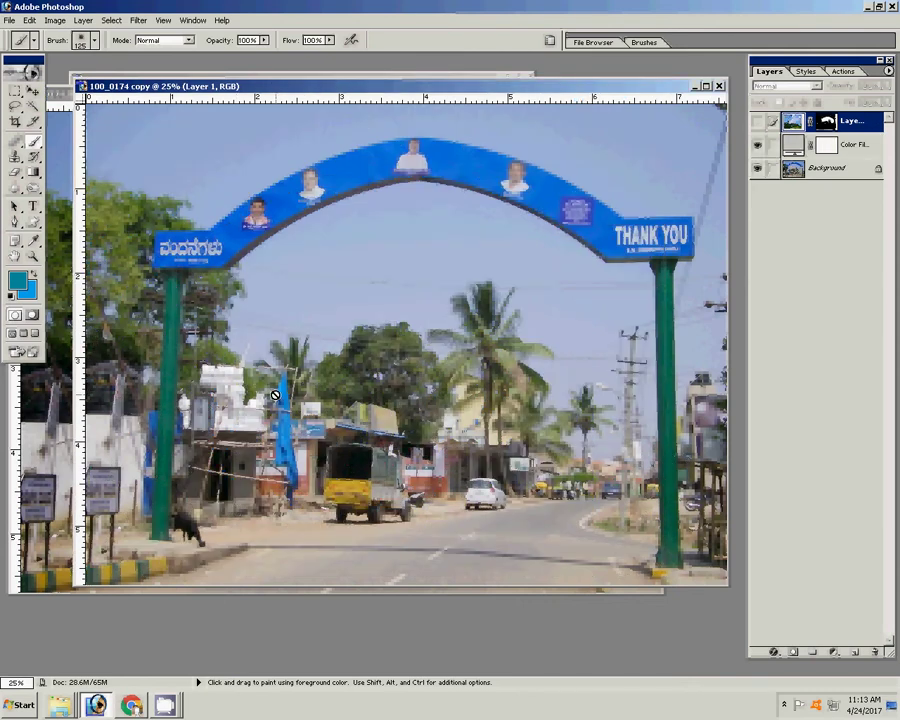
Step: Add a black Solid Color fill layer in Soft Light mode, then close 100_0174.JPG
click(849, 652)
click(845, 655)
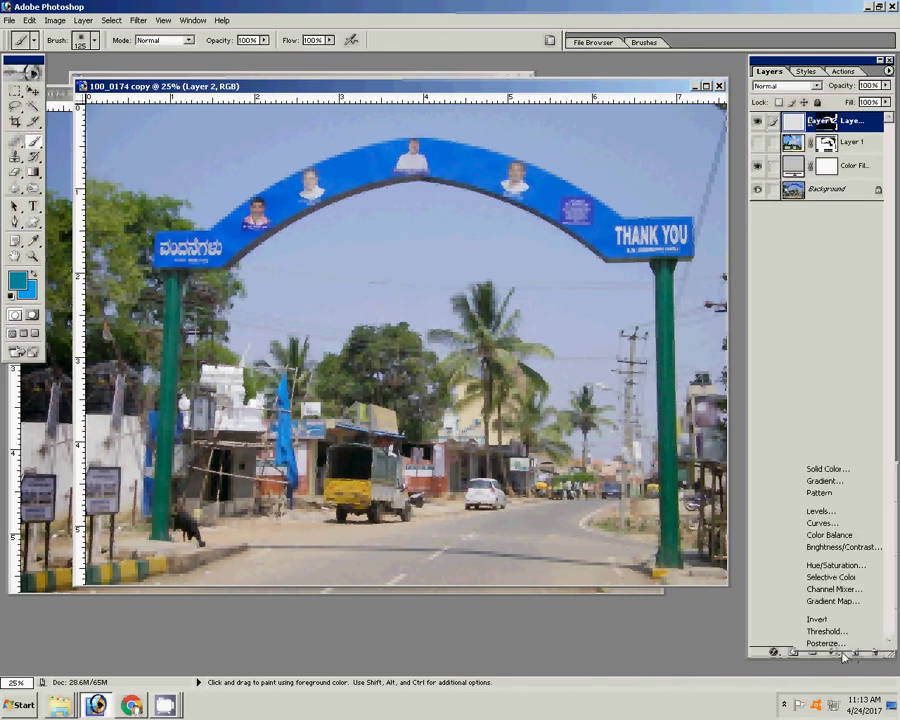
click(815, 467)
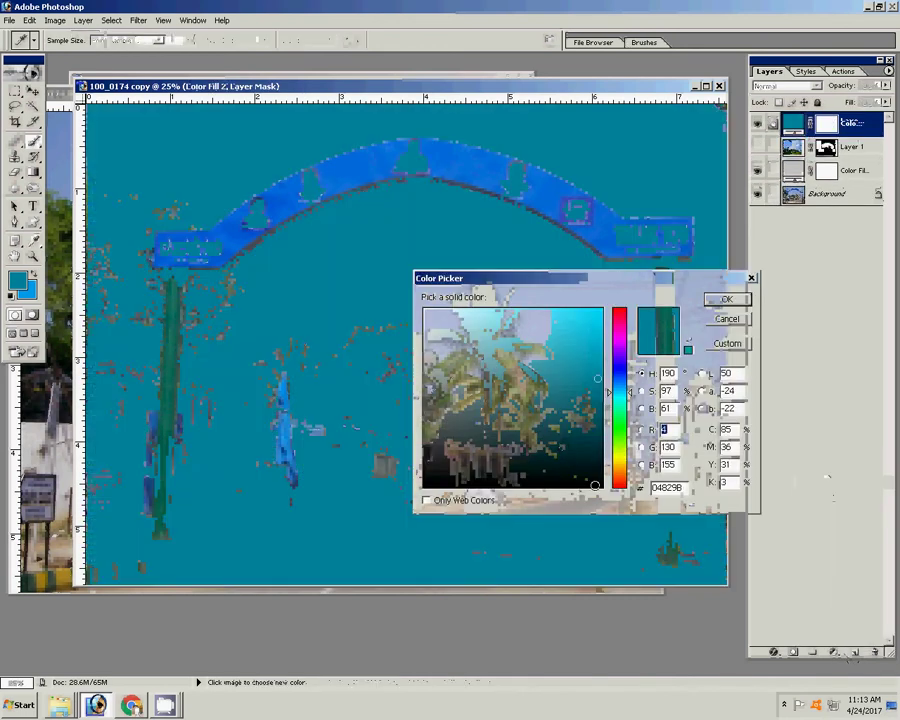
drag(563, 445, 563, 487)
click(726, 299)
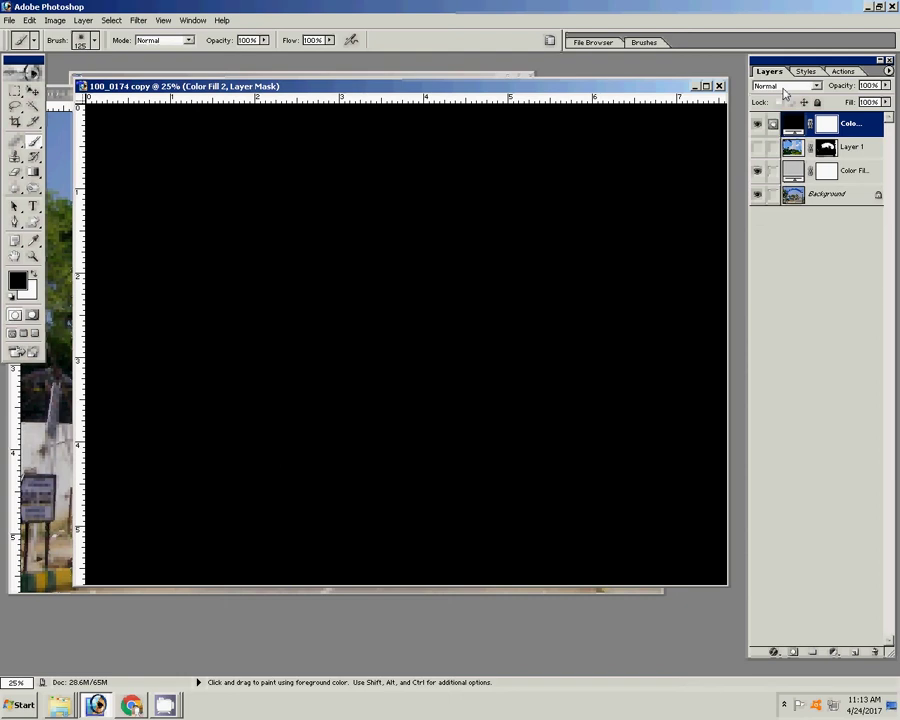
click(786, 87)
click(783, 215)
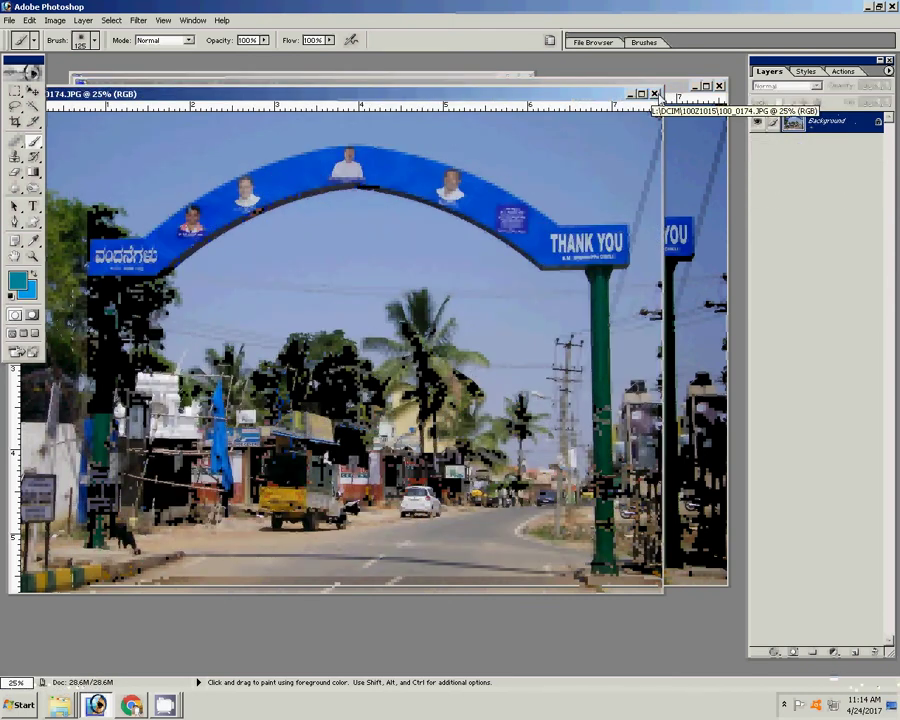
click(655, 93)
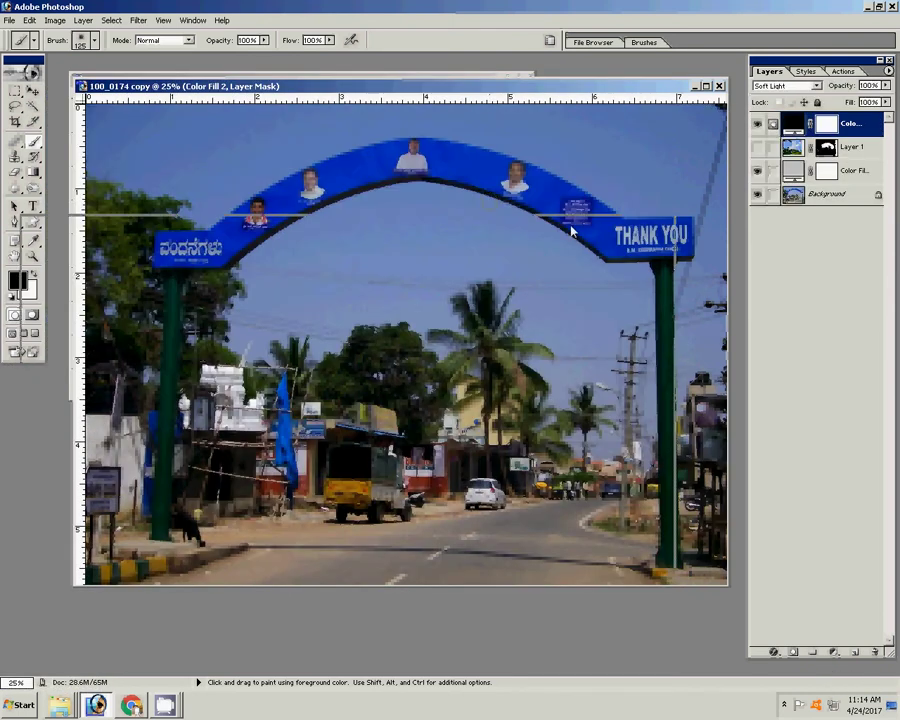
key(ctrl+Tab)
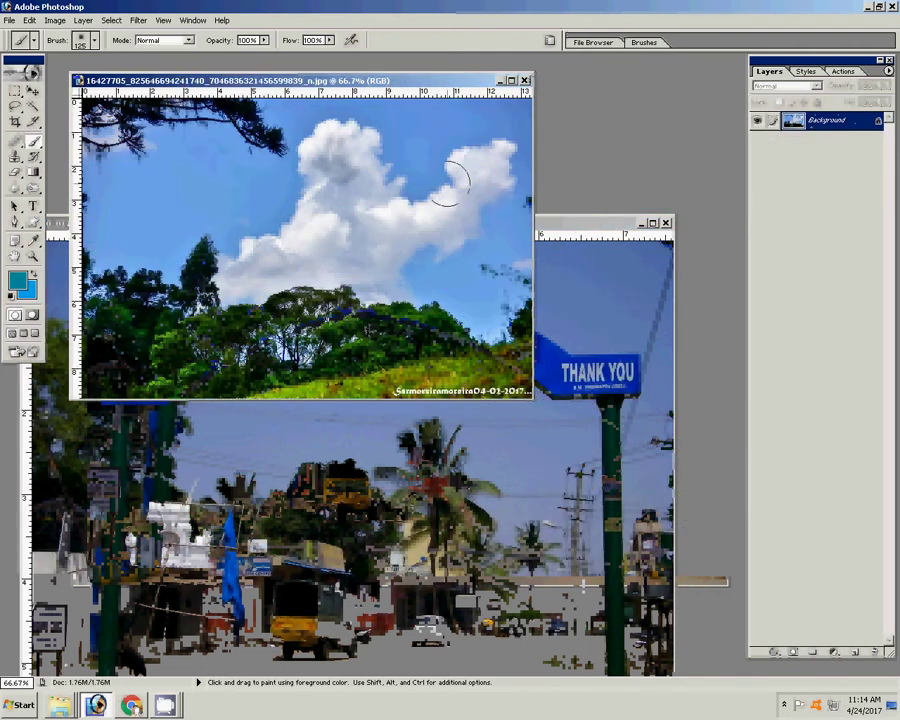
Step: Hide Layer 1 and Magic Wand-select the sky above and below the arch on Background
click(582, 231)
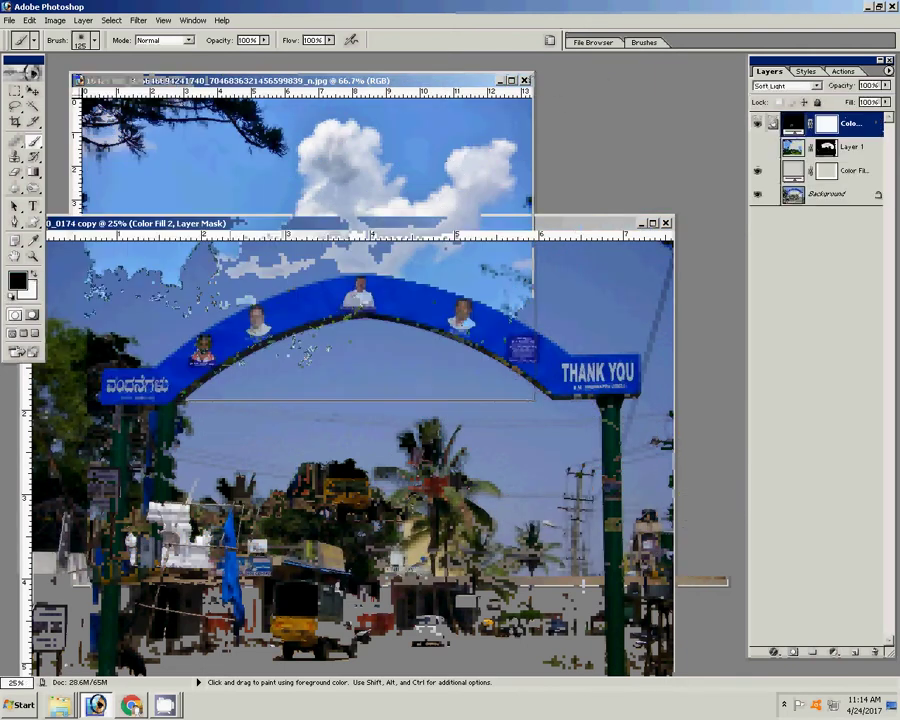
key(w)
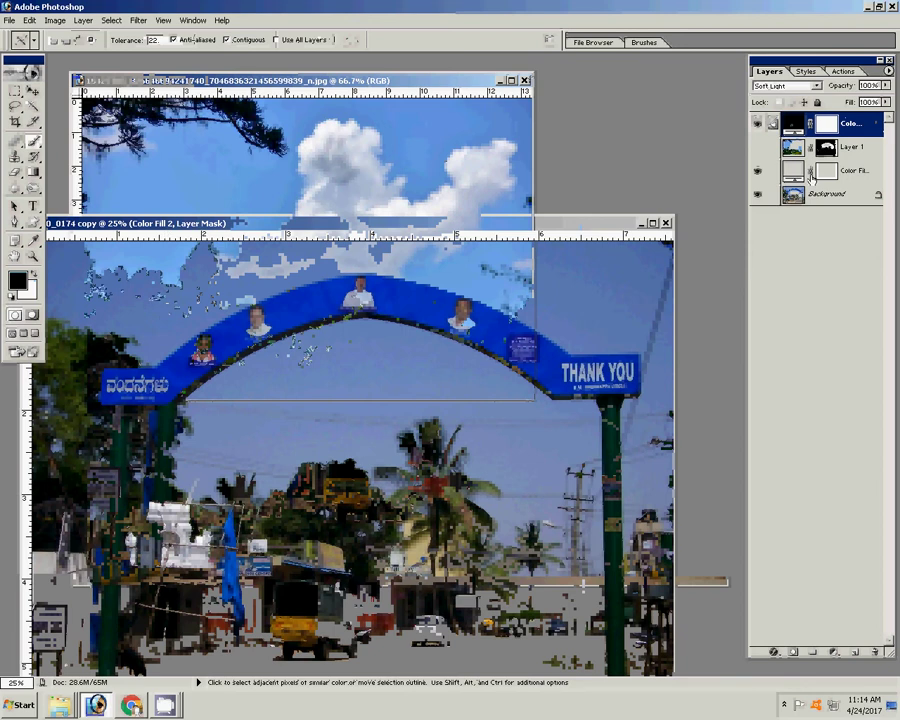
click(757, 147)
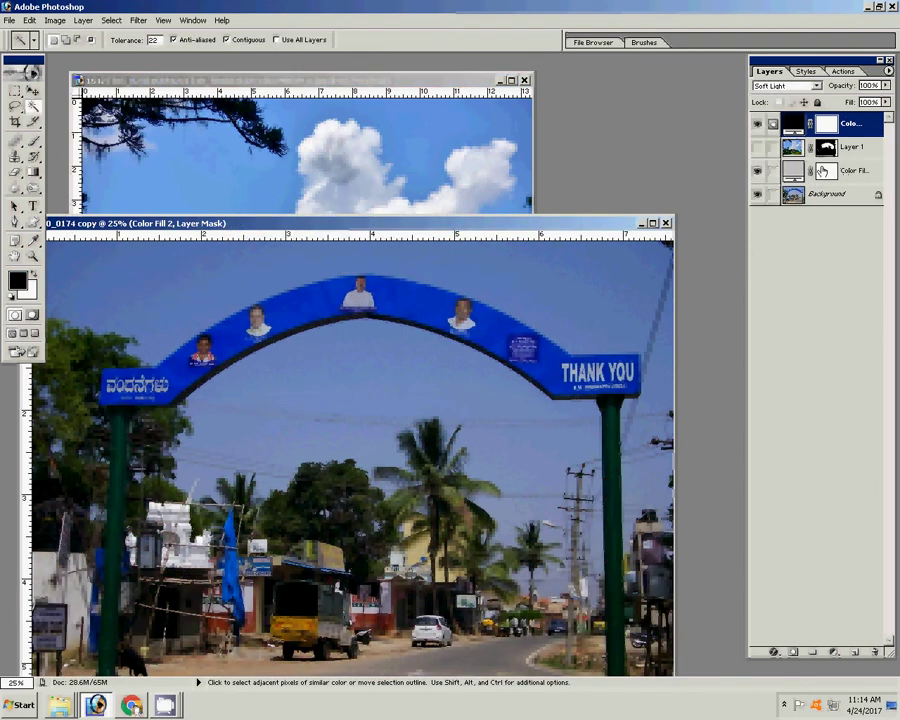
click(828, 195)
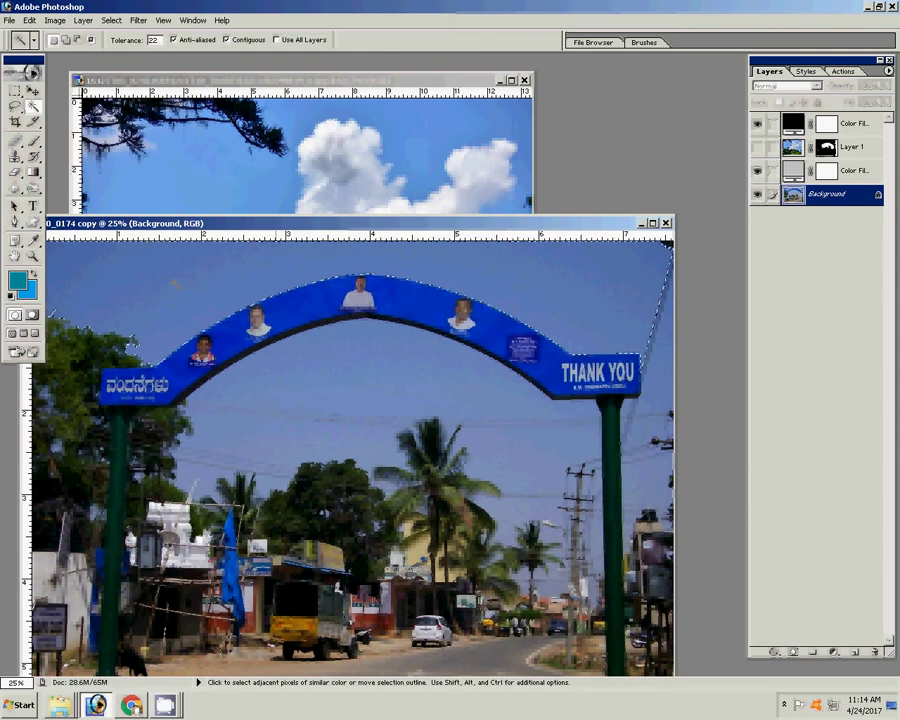
click(174, 283)
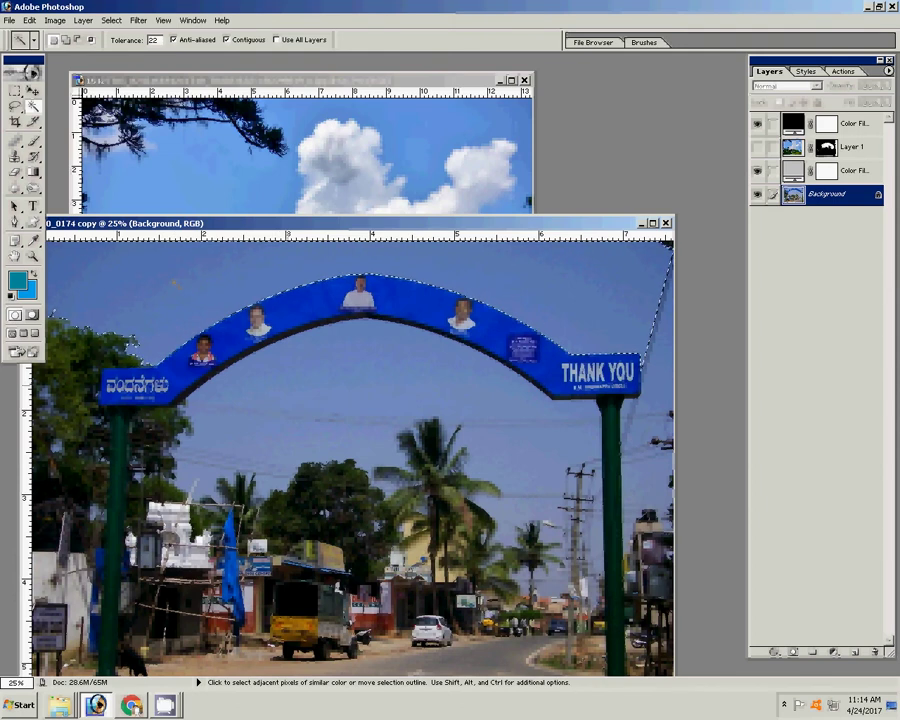
shift+click(330, 430)
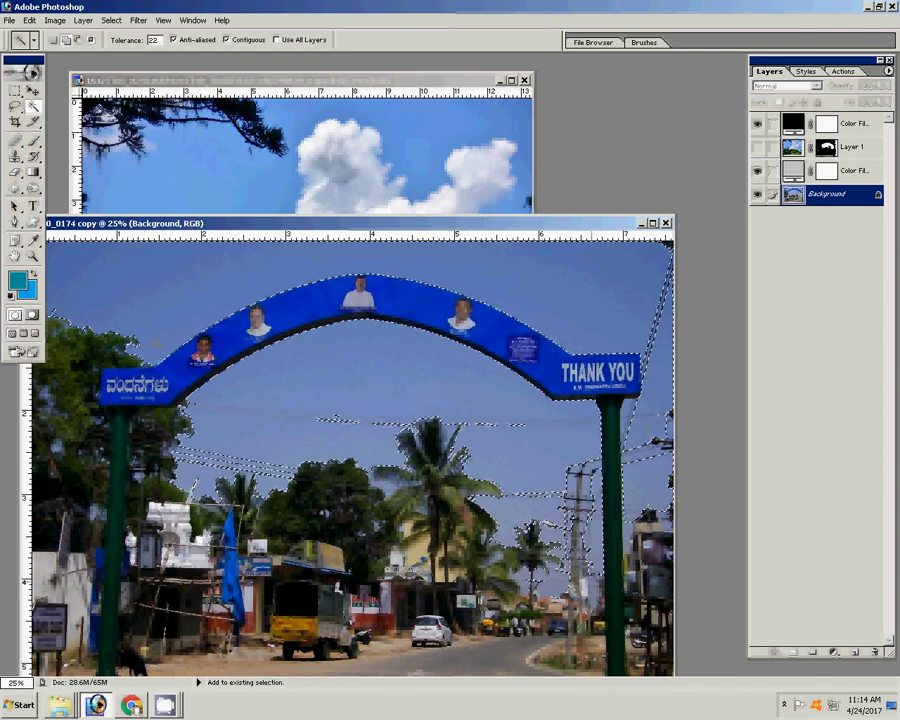
Step: Feather the sky selection by 9 pixels
right_click(398, 371)
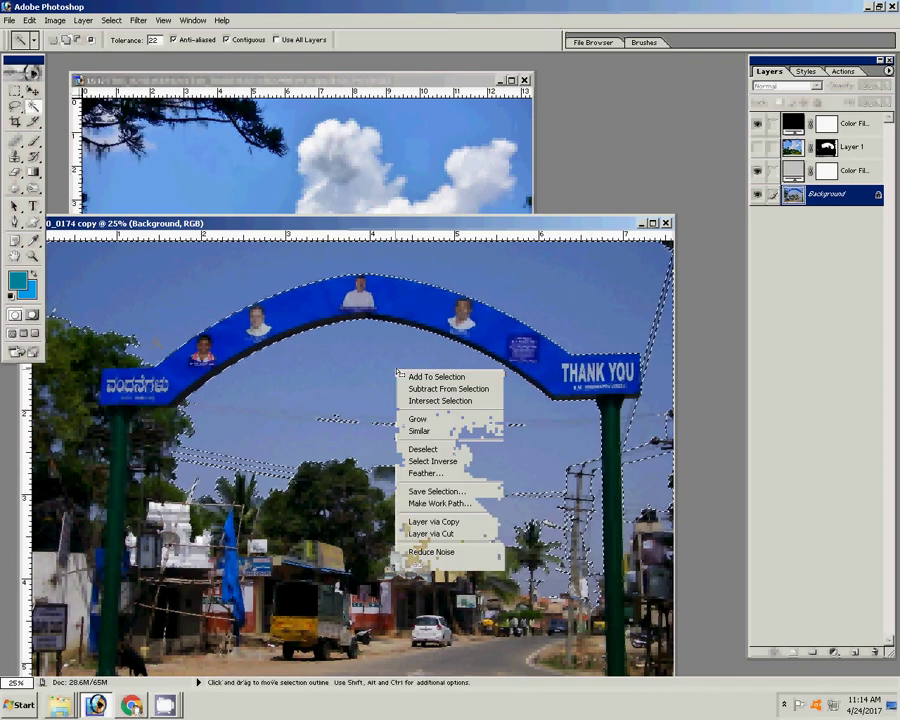
click(411, 476)
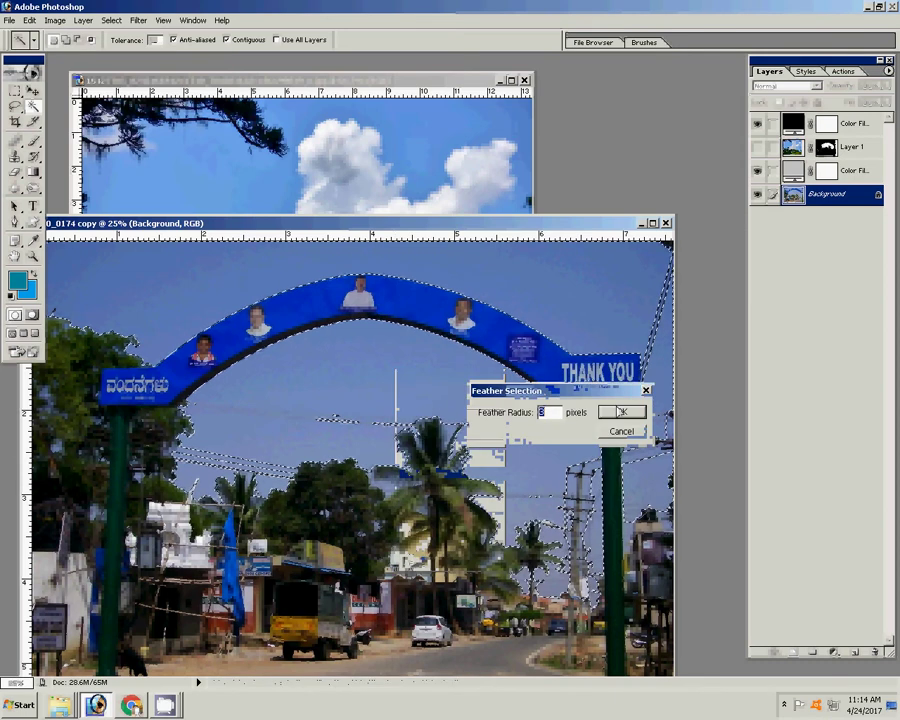
text(9)
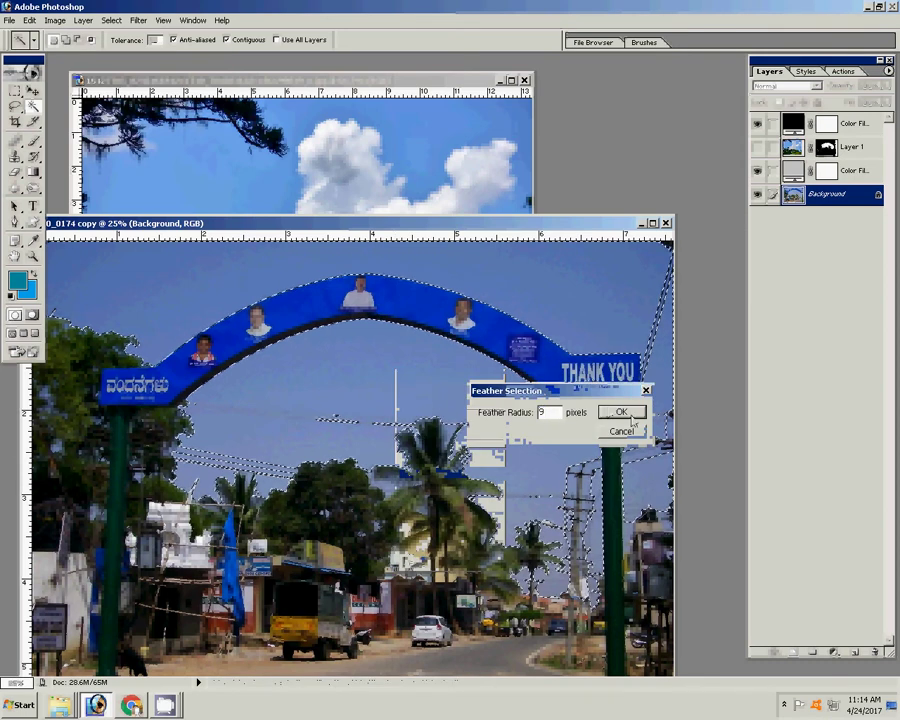
click(630, 418)
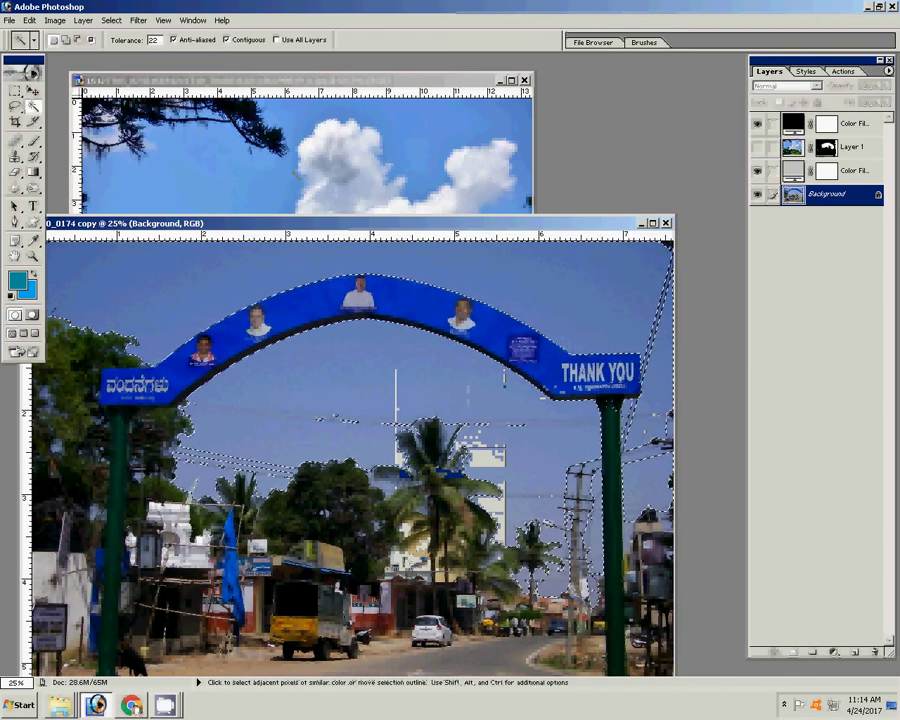
Step: Switch to the cloudy sky photo and back, move the arch window up-right, and open Edit
key(ctrl+Tab)
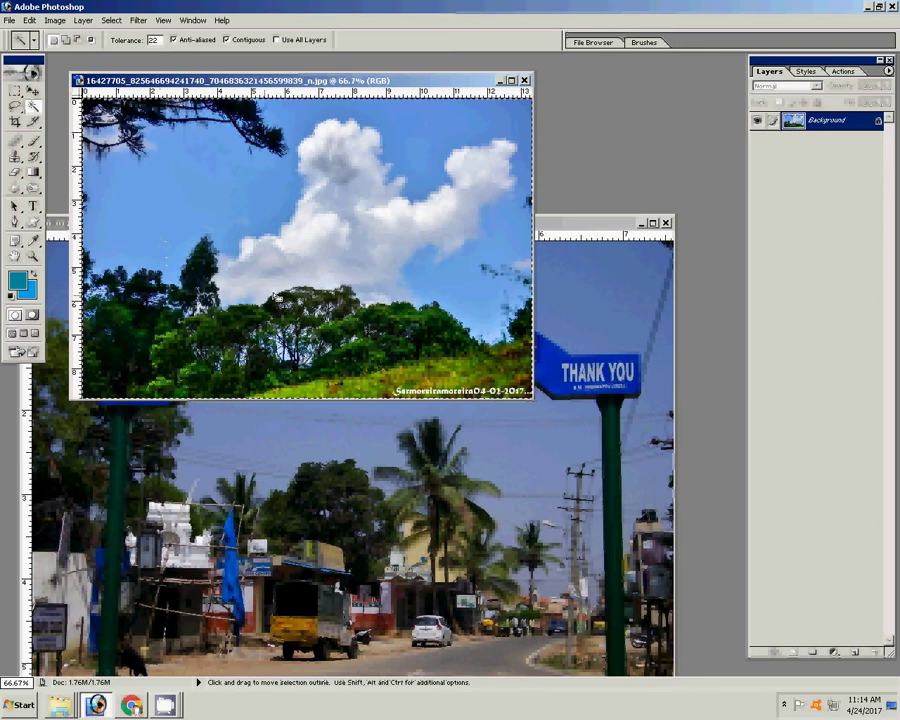
key(ctrl+Tab)
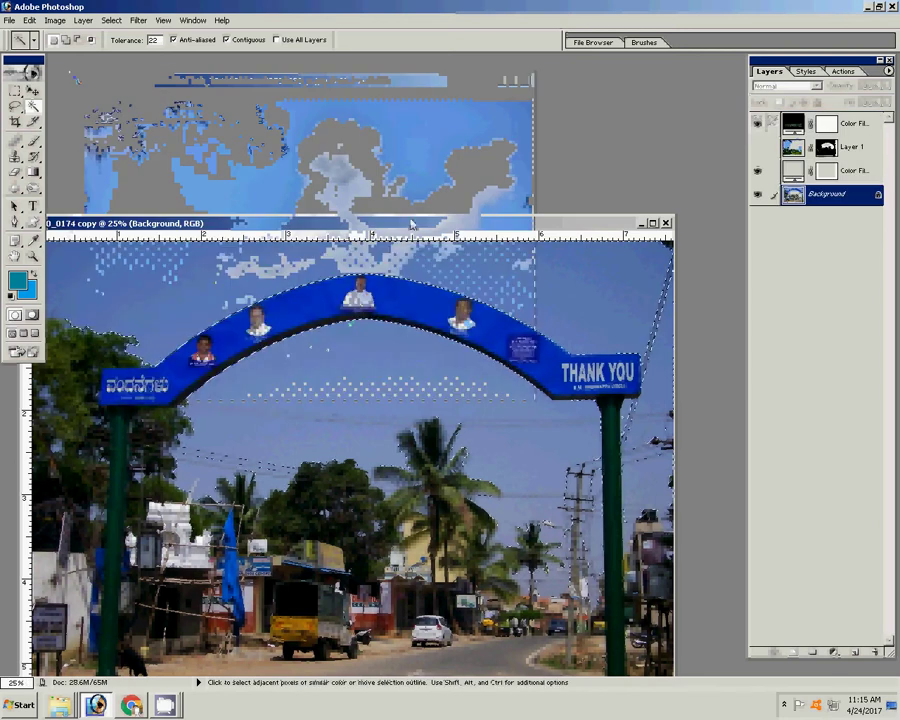
drag(180, 222, 200, 137)
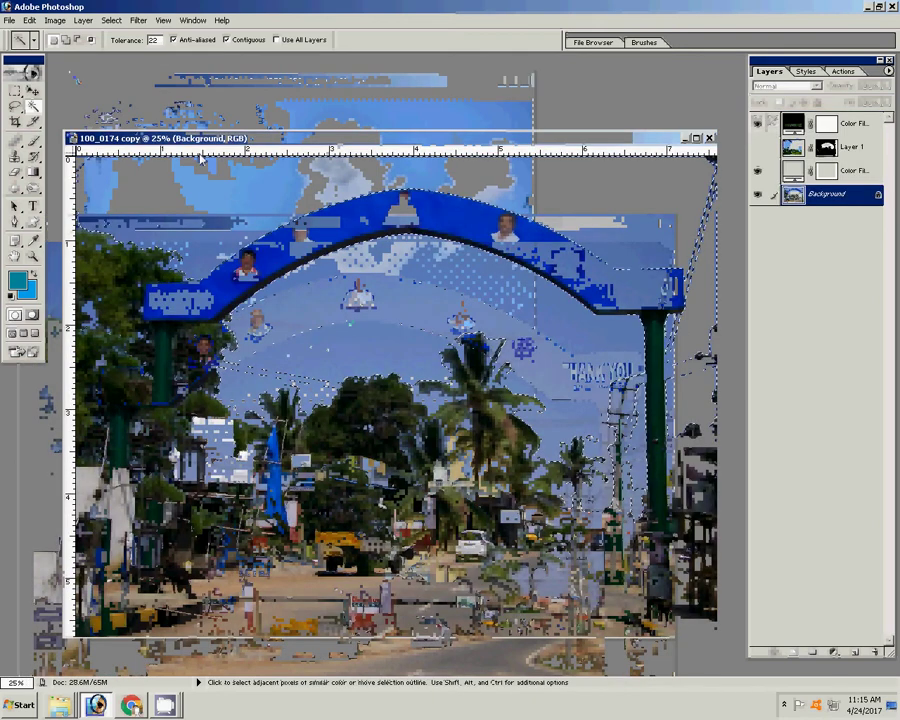
click(30, 20)
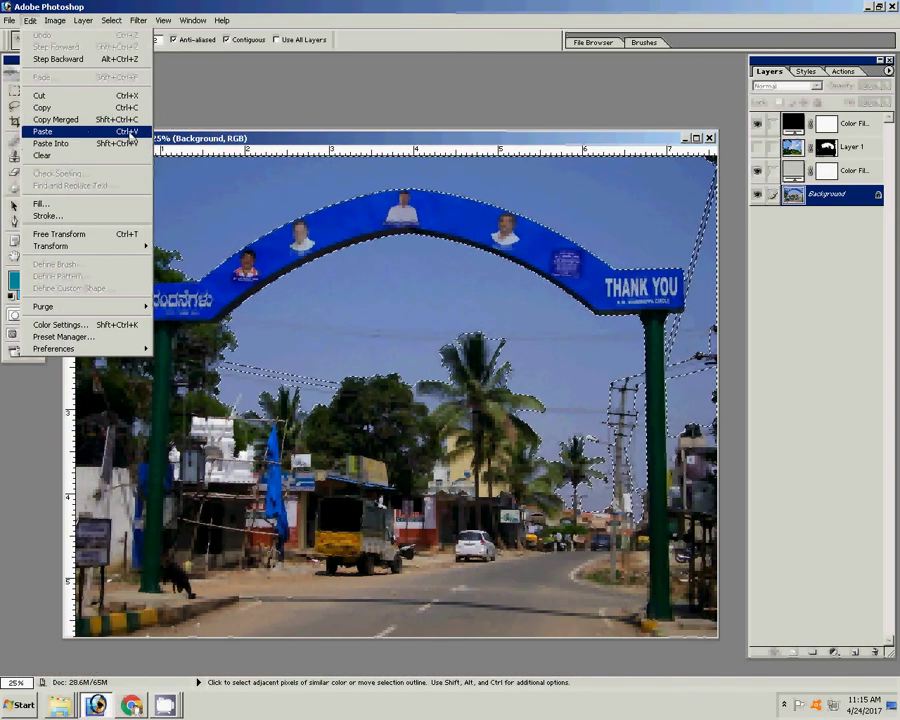
click(386, 141)
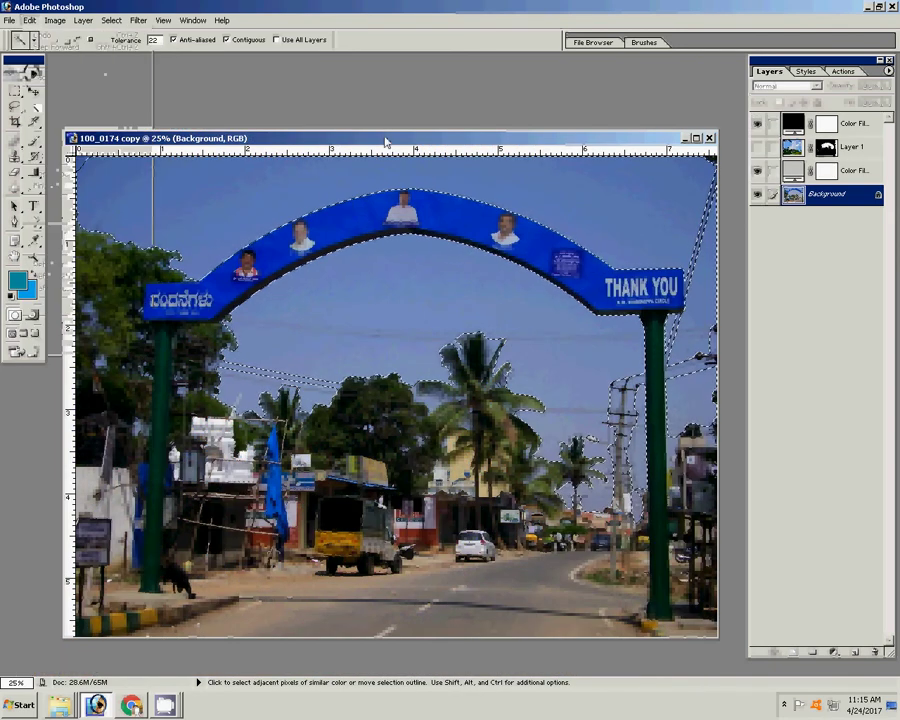
click(30, 20)
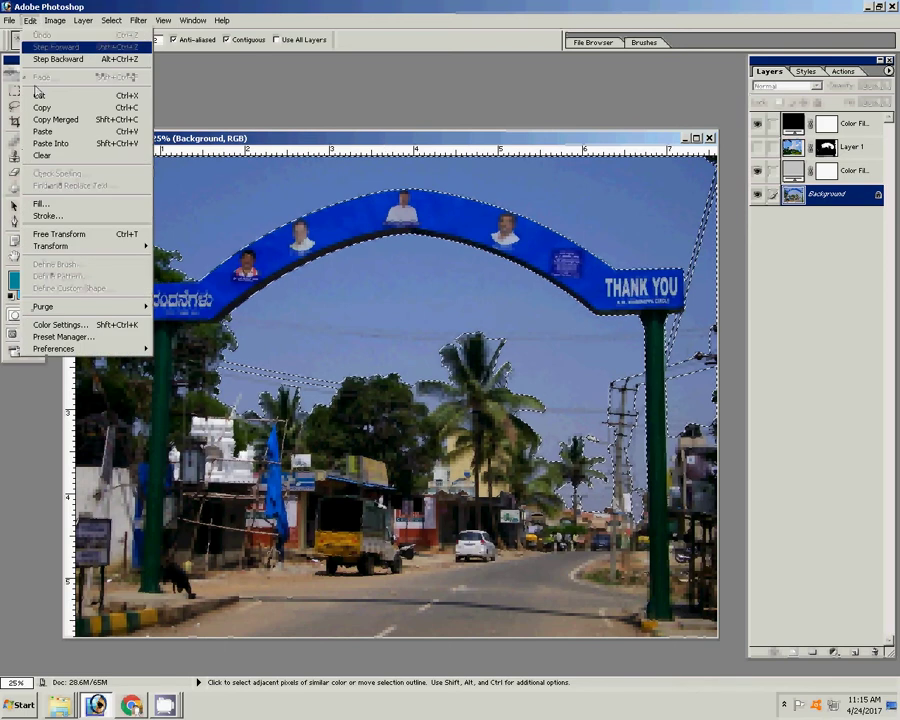
click(54, 132)
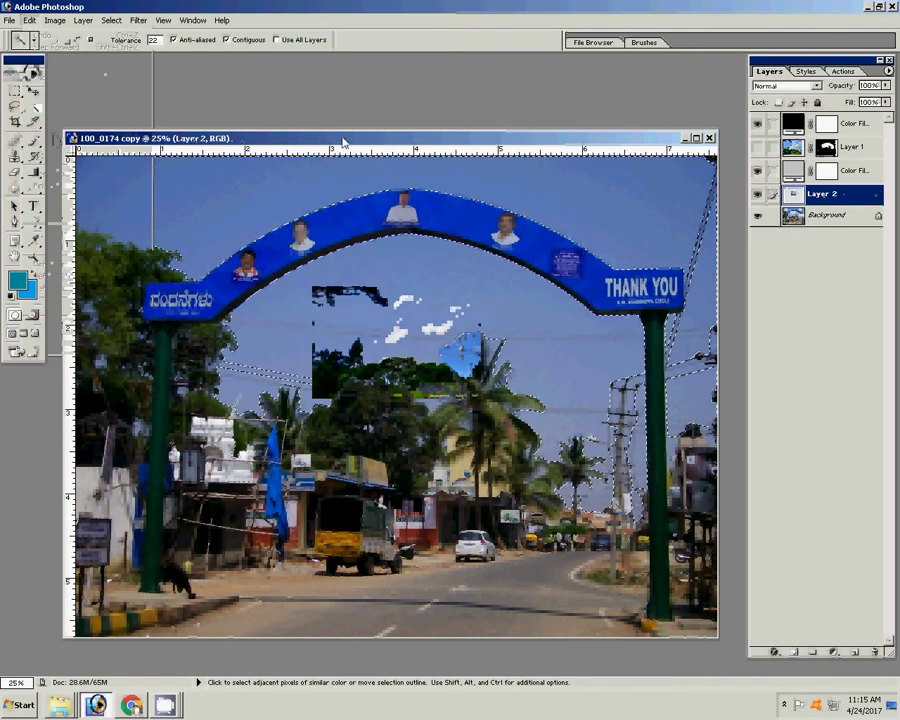
key(v)
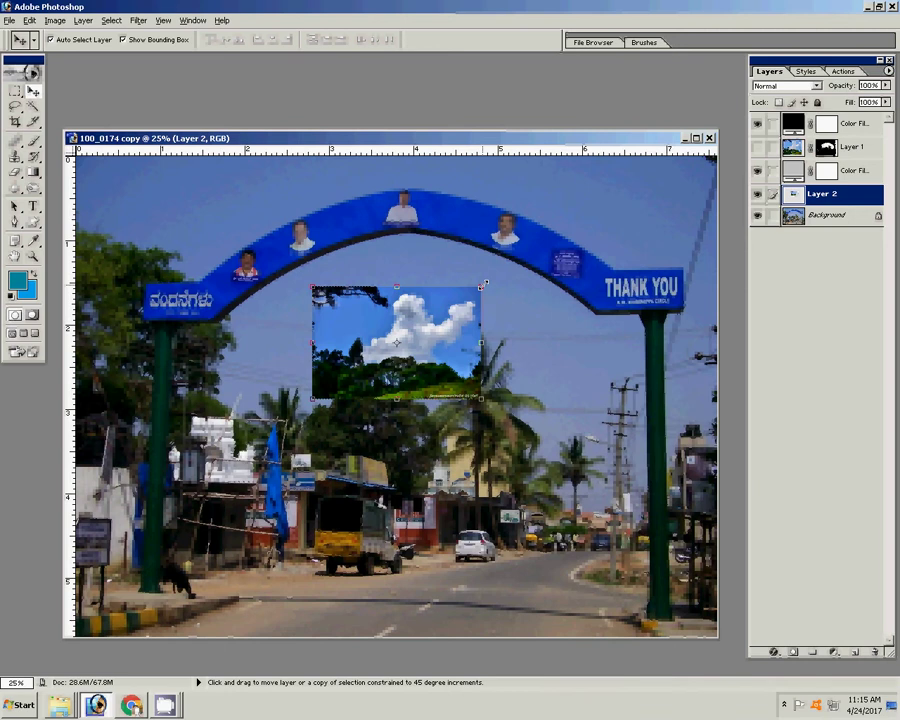
drag(484, 285, 593, 229)
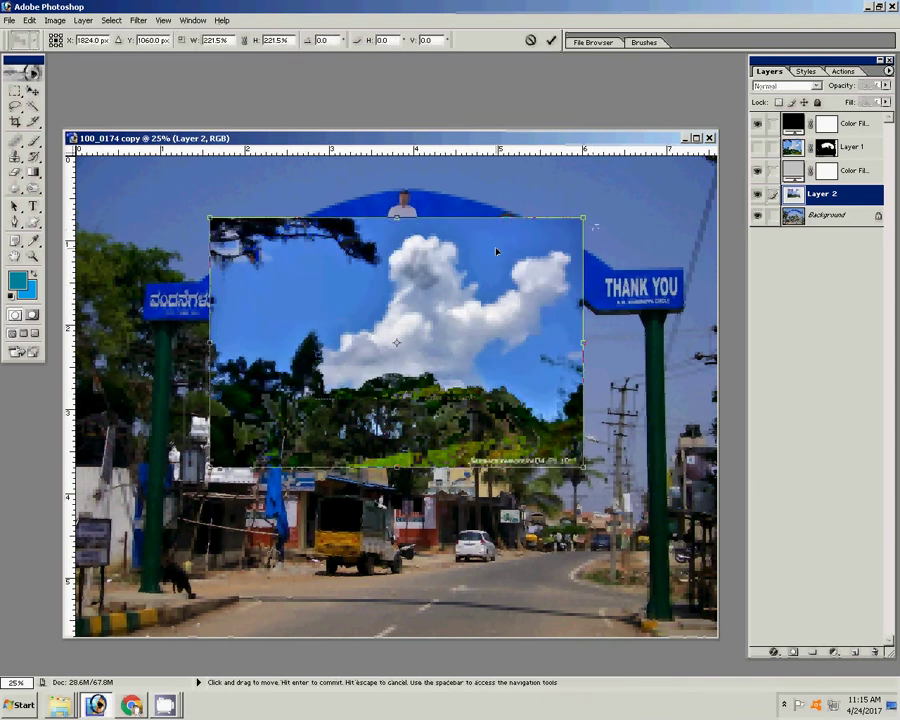
key(Return)
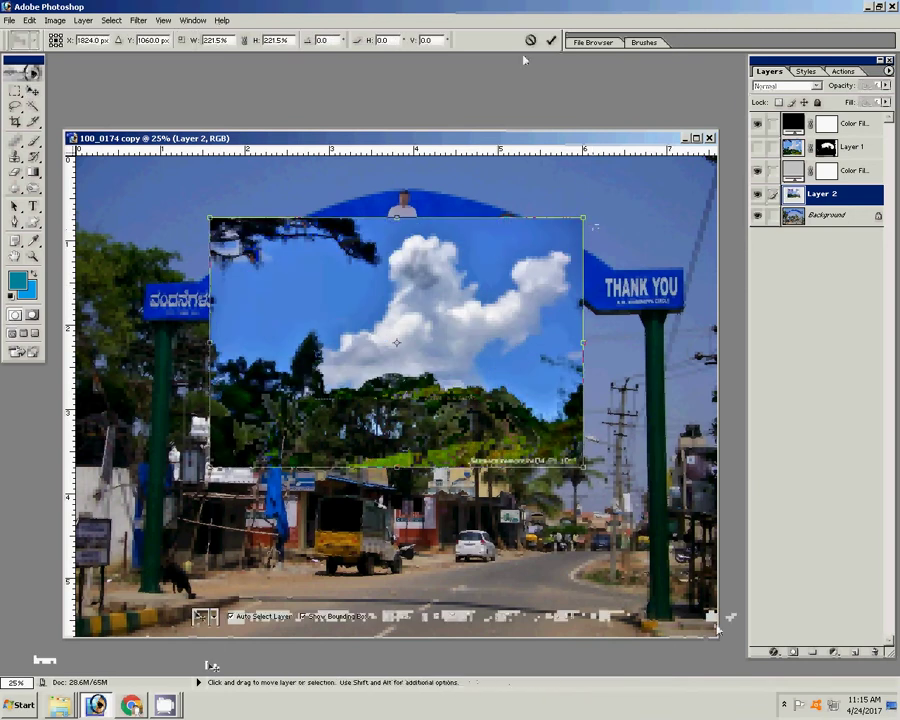
key(Escape)
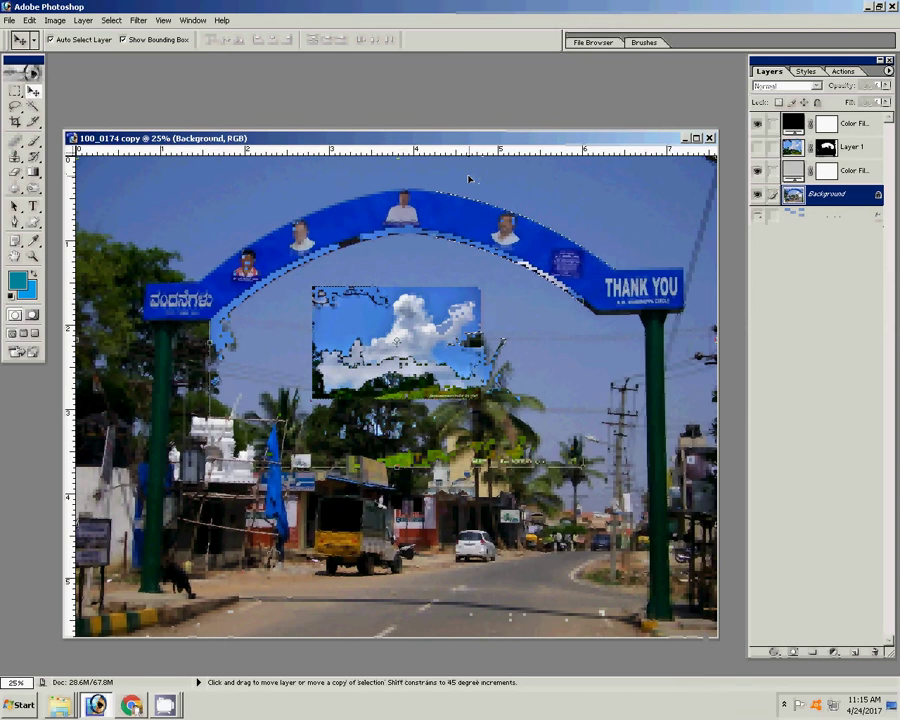
click(30, 20)
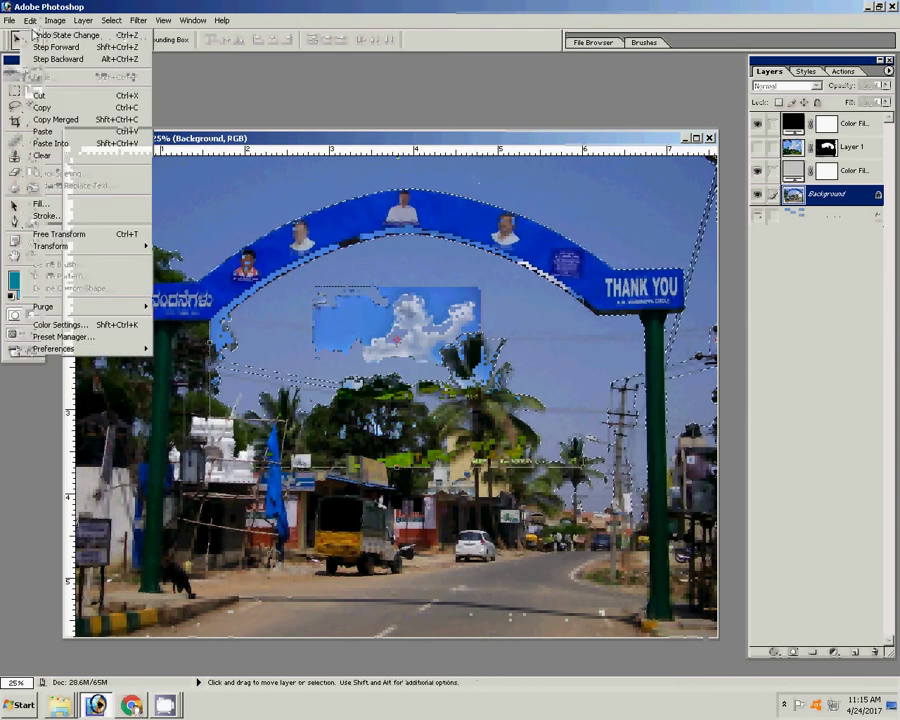
click(67, 144)
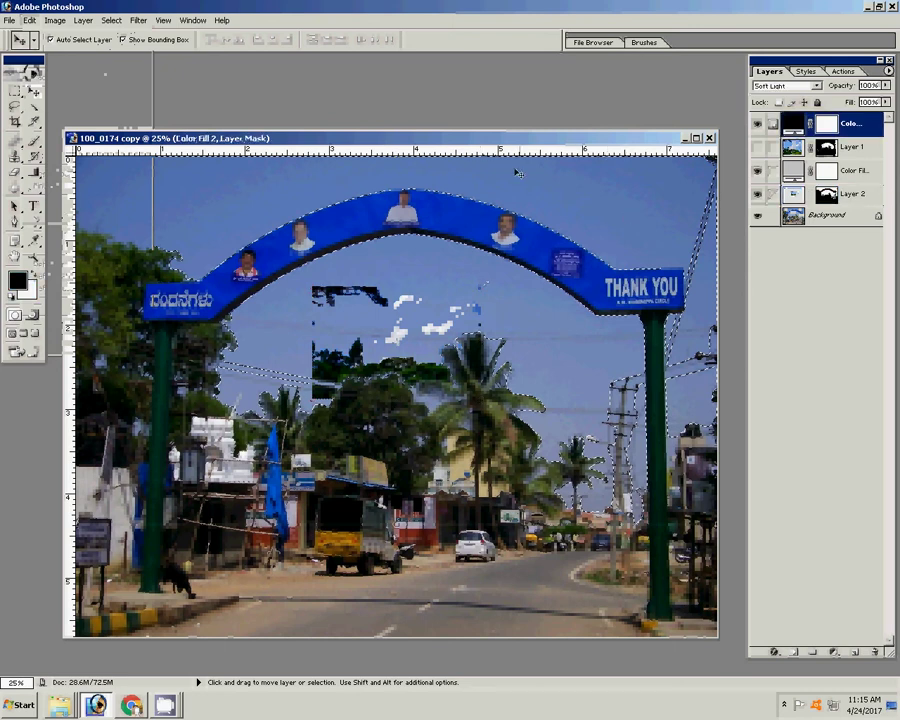
key(ctrl+d)
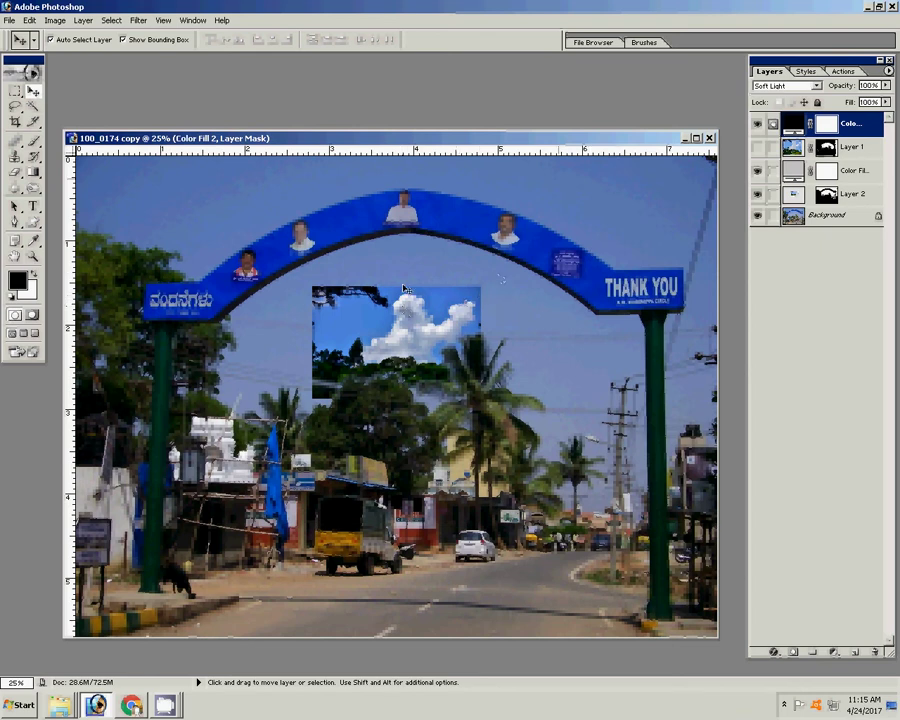
click(875, 194)
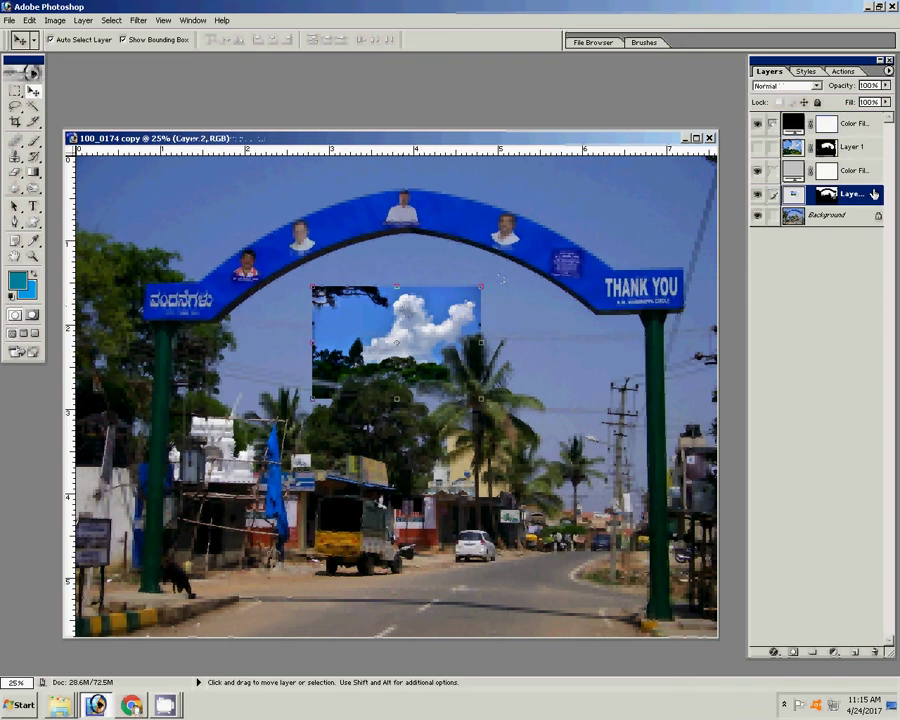
click(497, 313)
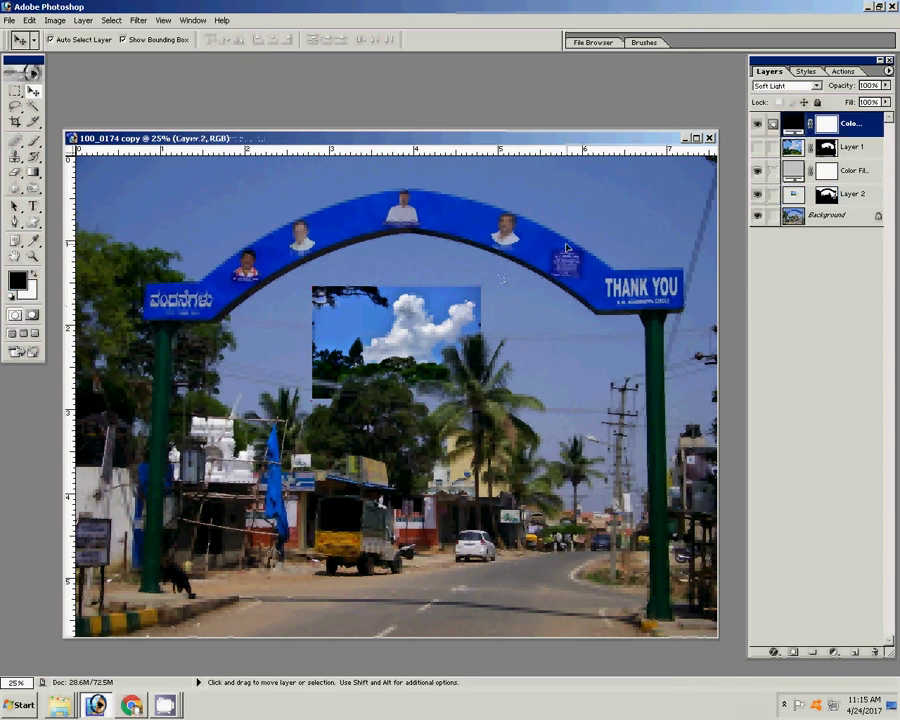
click(792, 196)
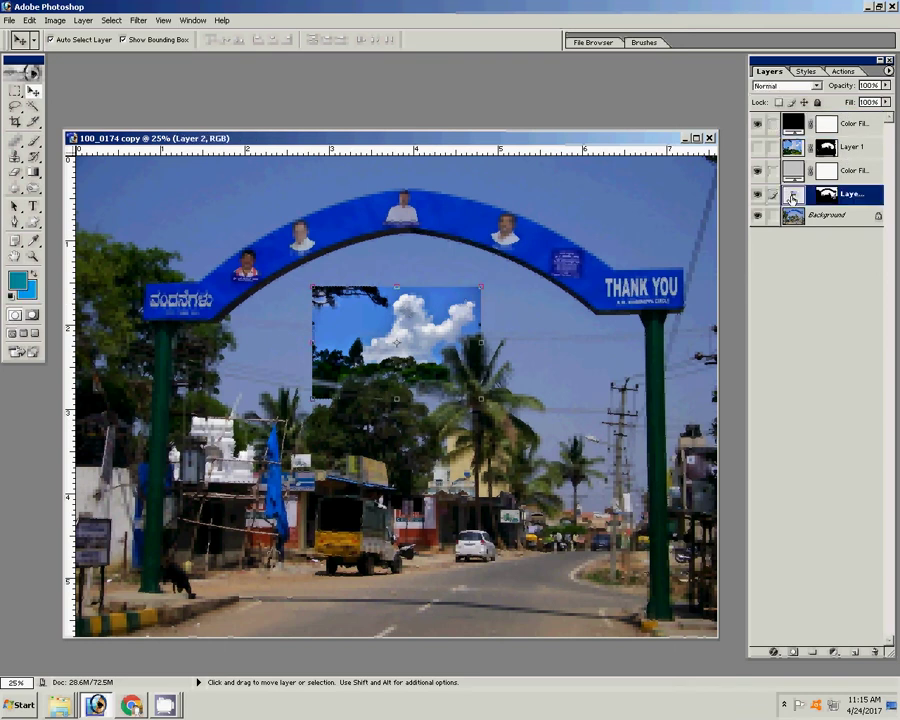
click(571, 273)
Step: Scale the Layer 2 clouds up to about 406.8% × 367.5% and commit
click(805, 196)
key(ctrl+t)
drag(669, 181, 691, 170)
drag(520, 272, 715, 157)
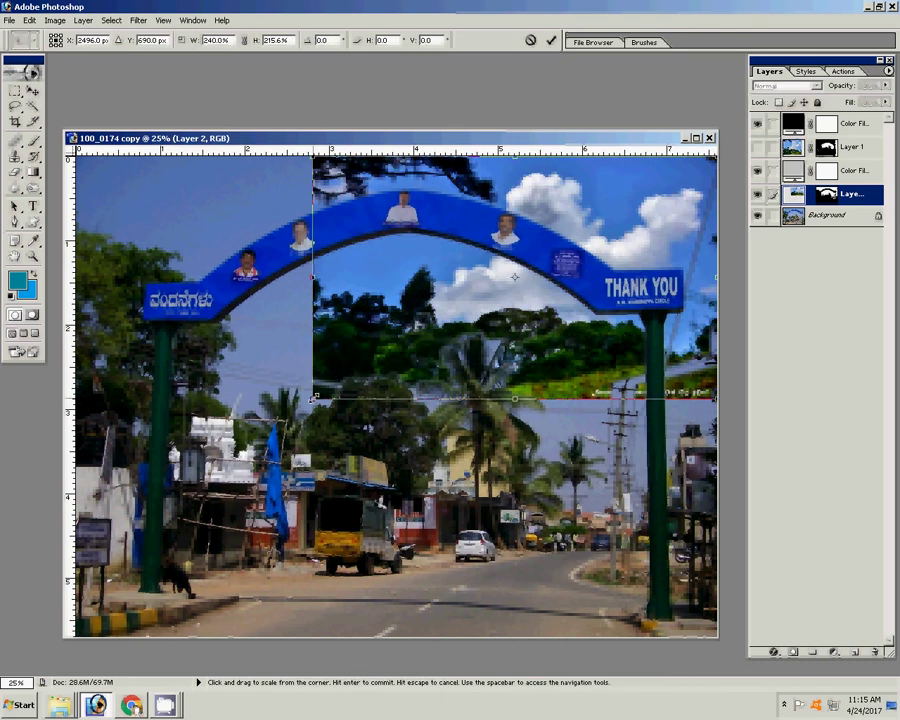
drag(19, 530, 8, 545)
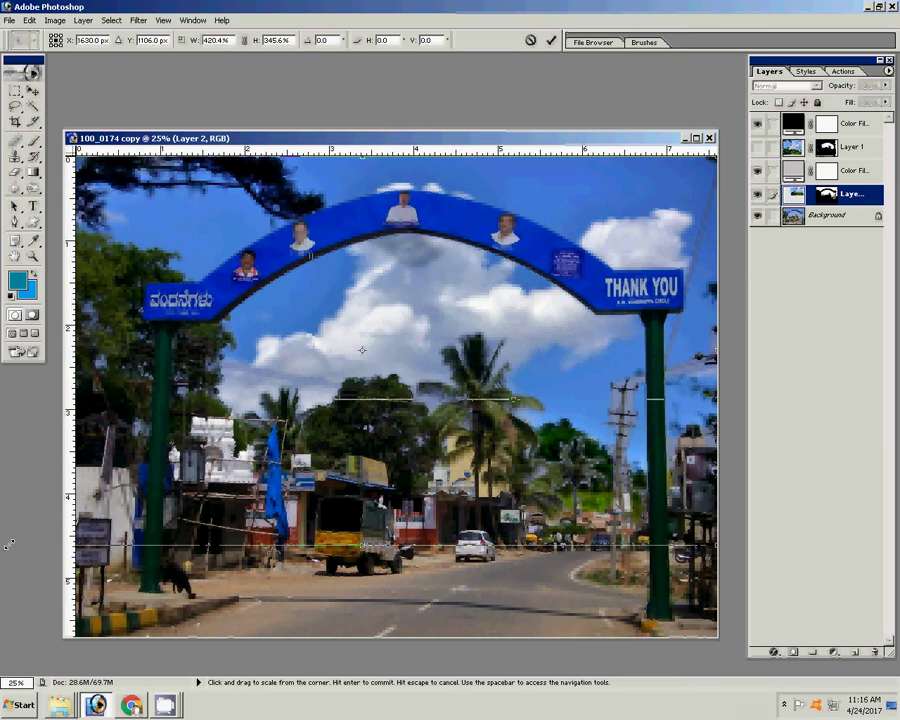
mouse_move(8, 545)
mouse_down()
mouse_move(50, 568)
mouse_move(29, 569)
mouse_up()
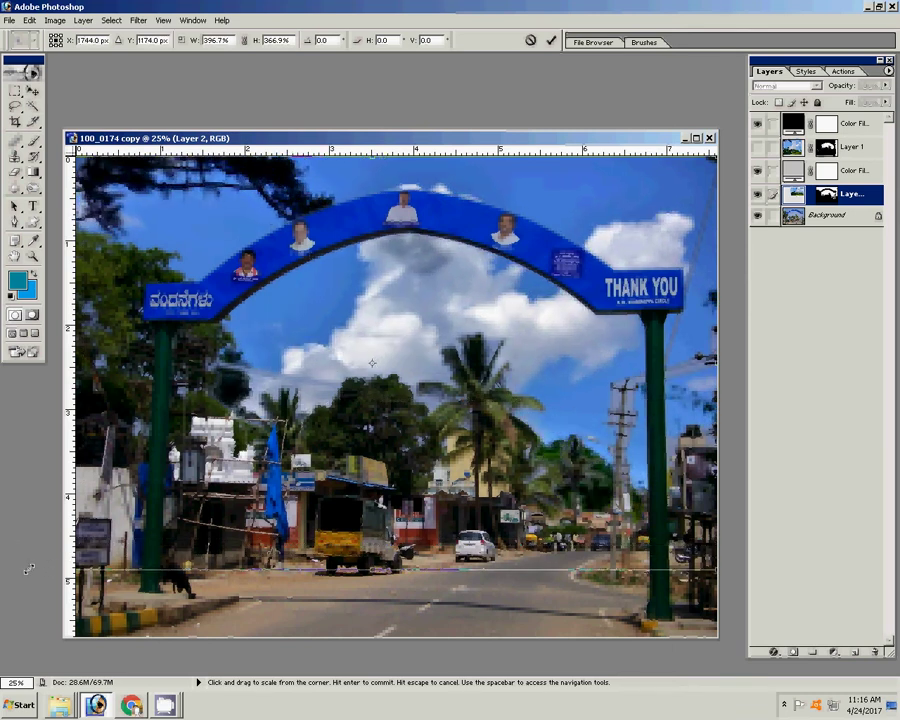
click(553, 42)
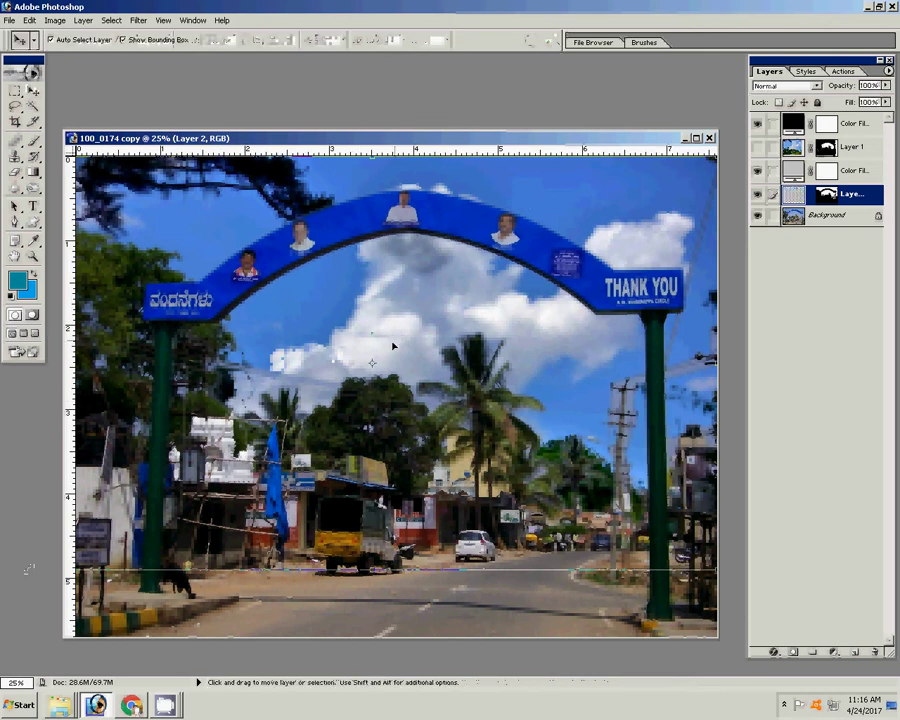
Step: Stretch Layer 2 further up, left and down so clouds cover the whole top
scroll(397, 353, up, 1)
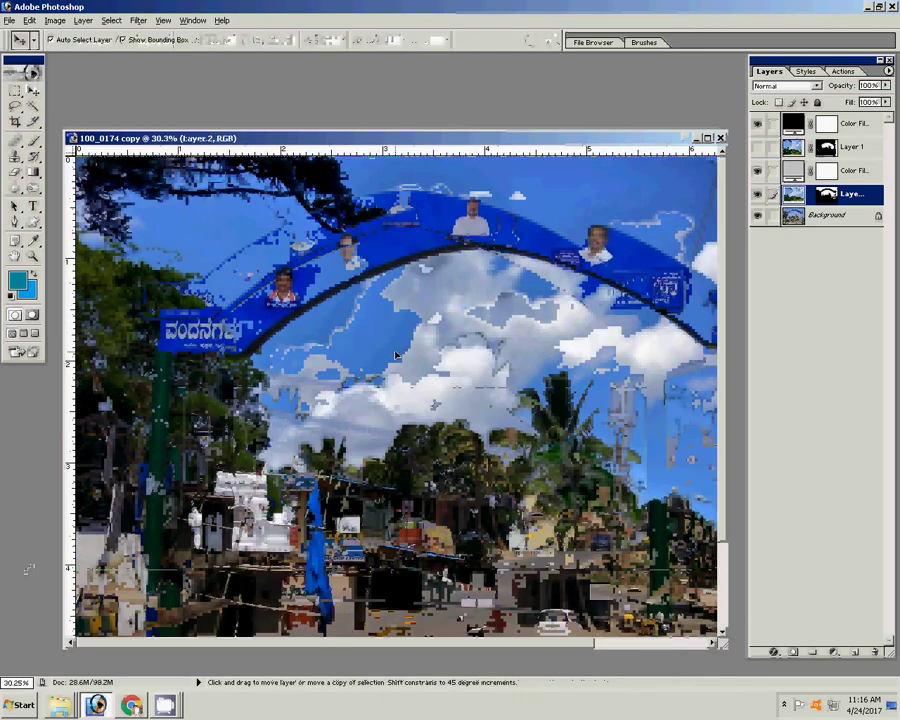
scroll(397, 355, up, 1)
scroll(393, 355, down, 3)
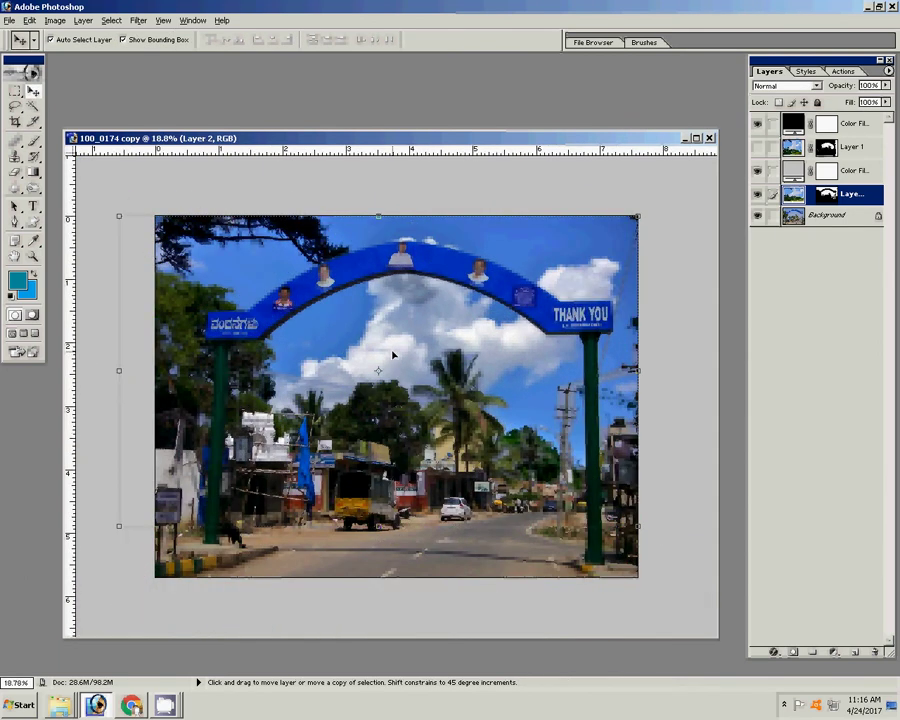
drag(118, 215, 82, 192)
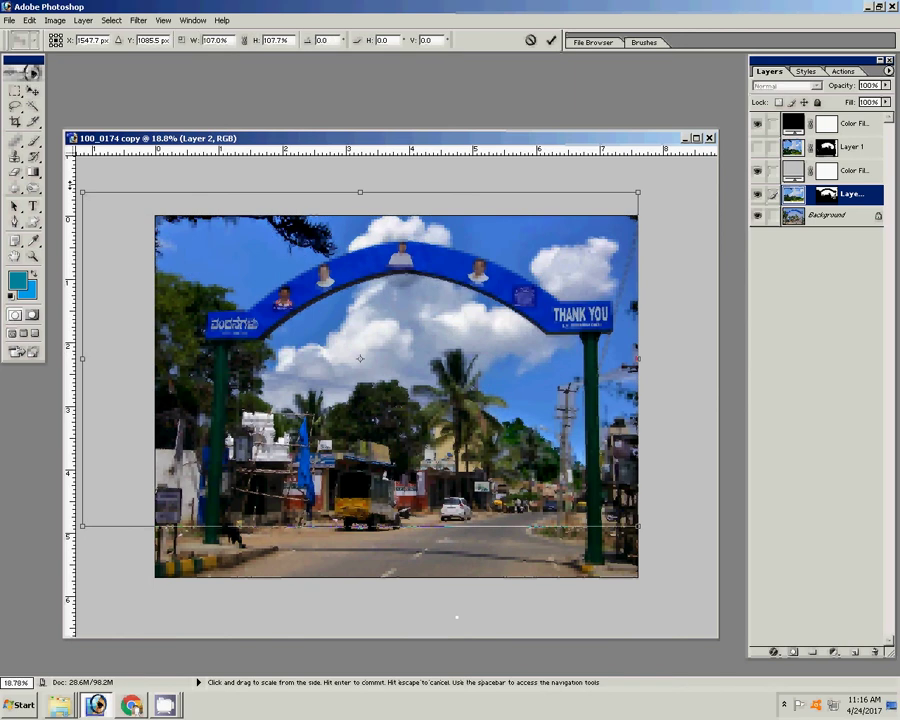
mouse_move(360, 192)
mouse_down()
mouse_move(360, 169)
mouse_move(360, 208)
mouse_move(360, 192)
mouse_up()
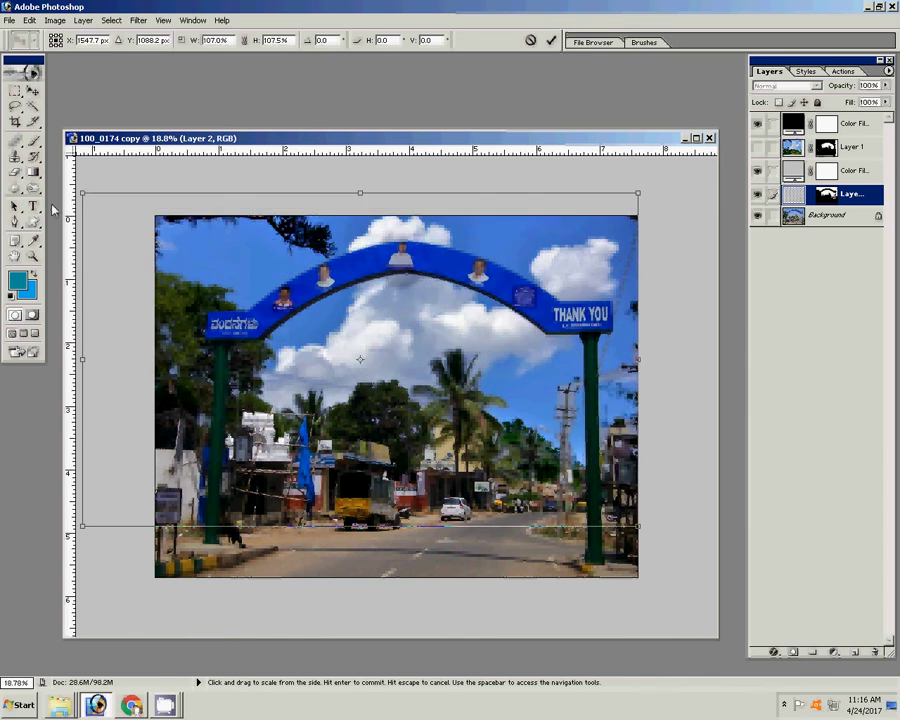
key(ctrl+minus)
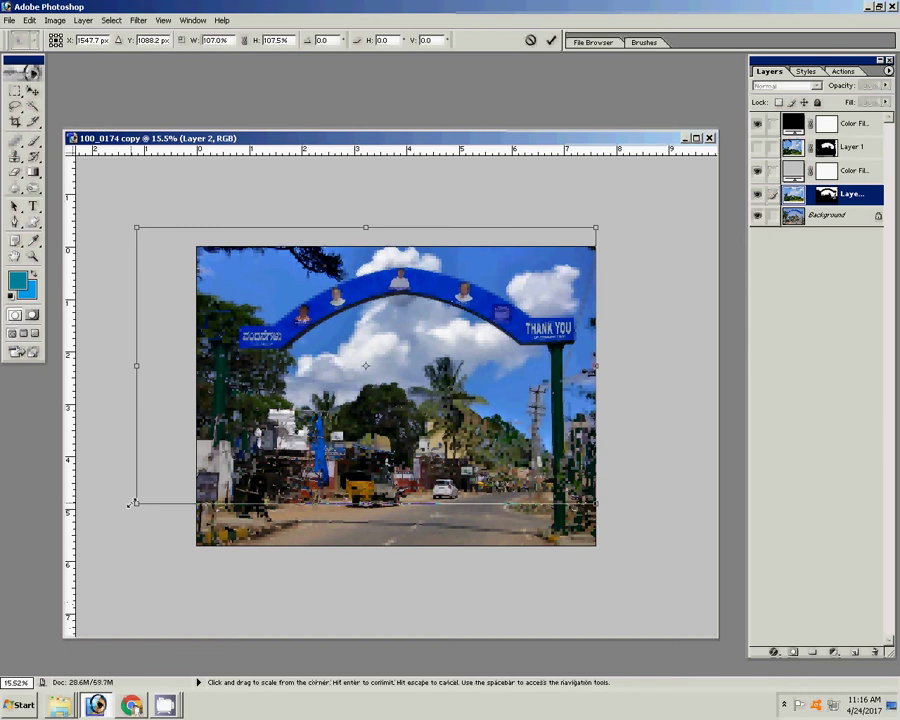
drag(136, 502, 105, 570)
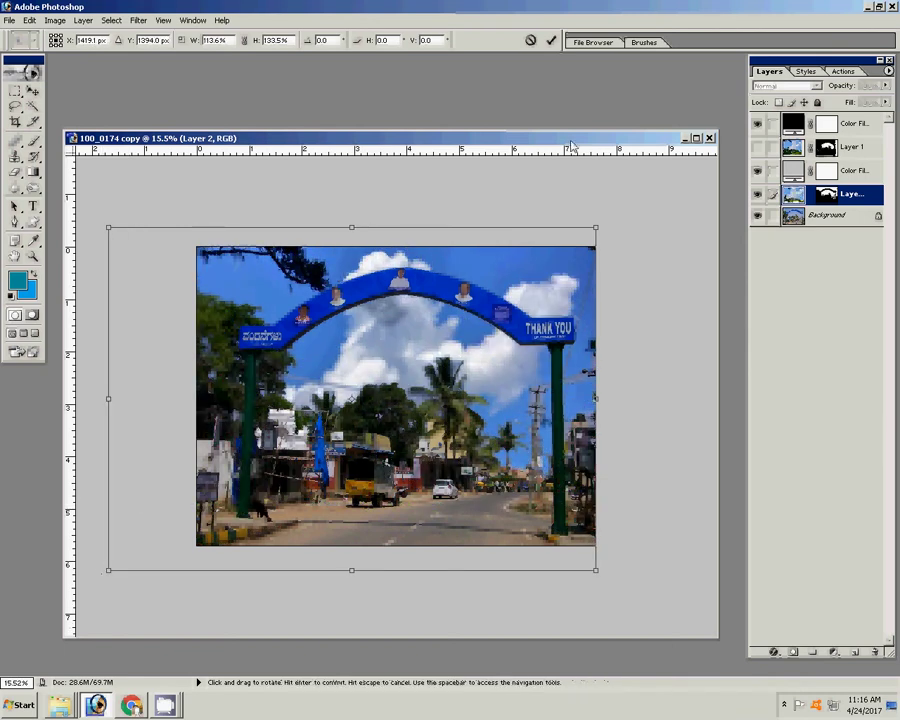
key(Return)
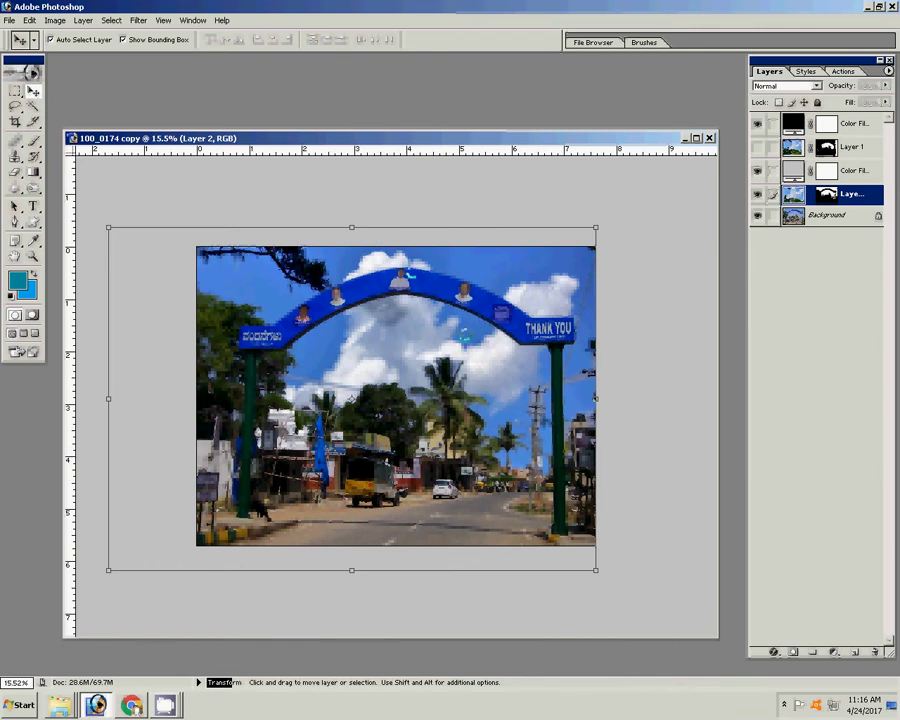
Step: Zoom in to 33.3% on the right pillar and power pole
key(z)
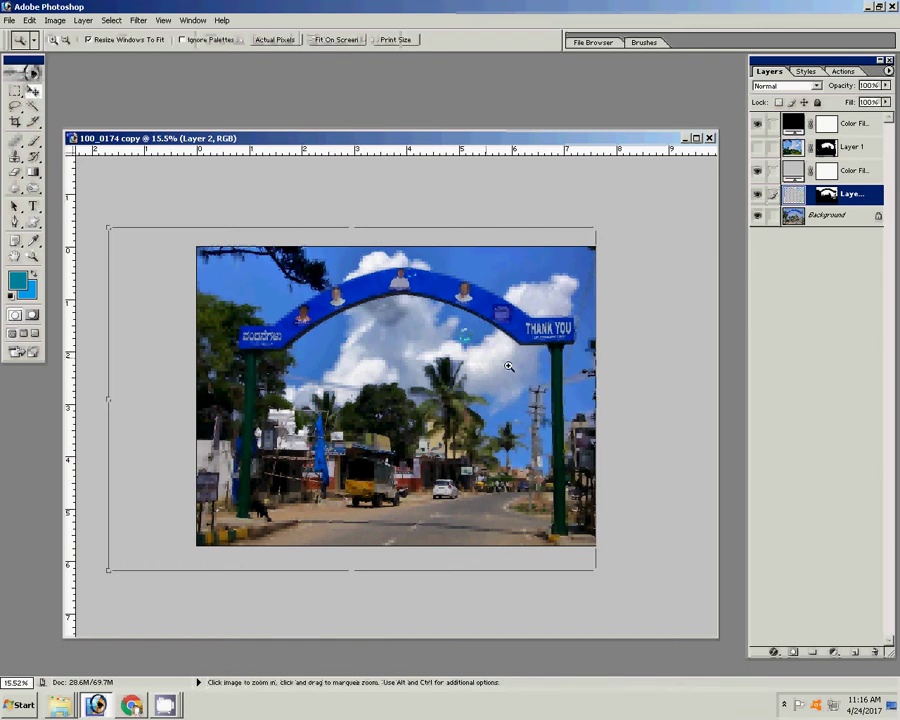
click(524, 408)
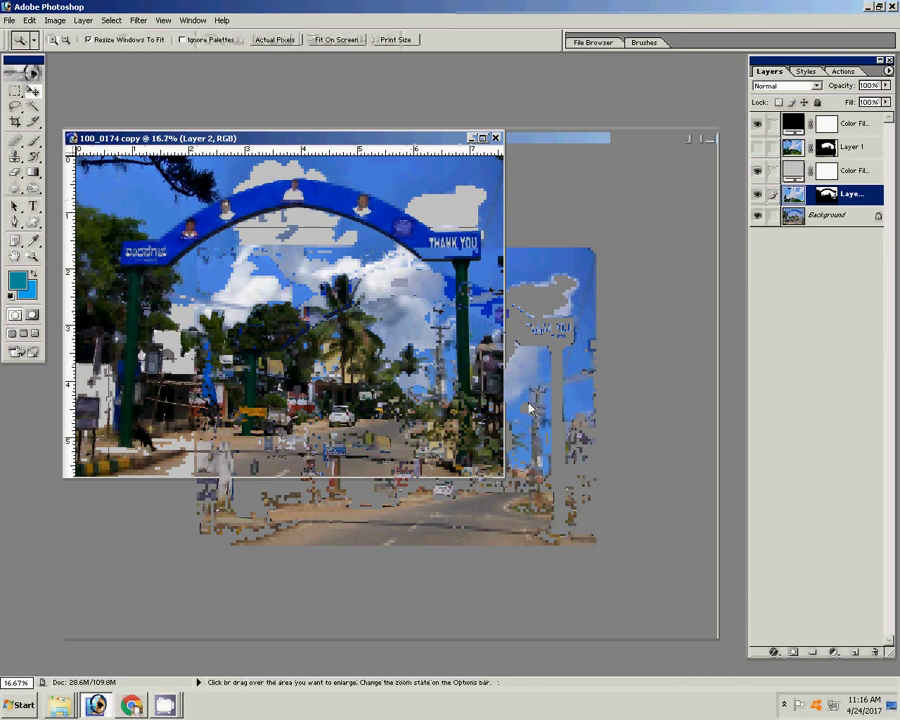
click(428, 321)
click(428, 321)
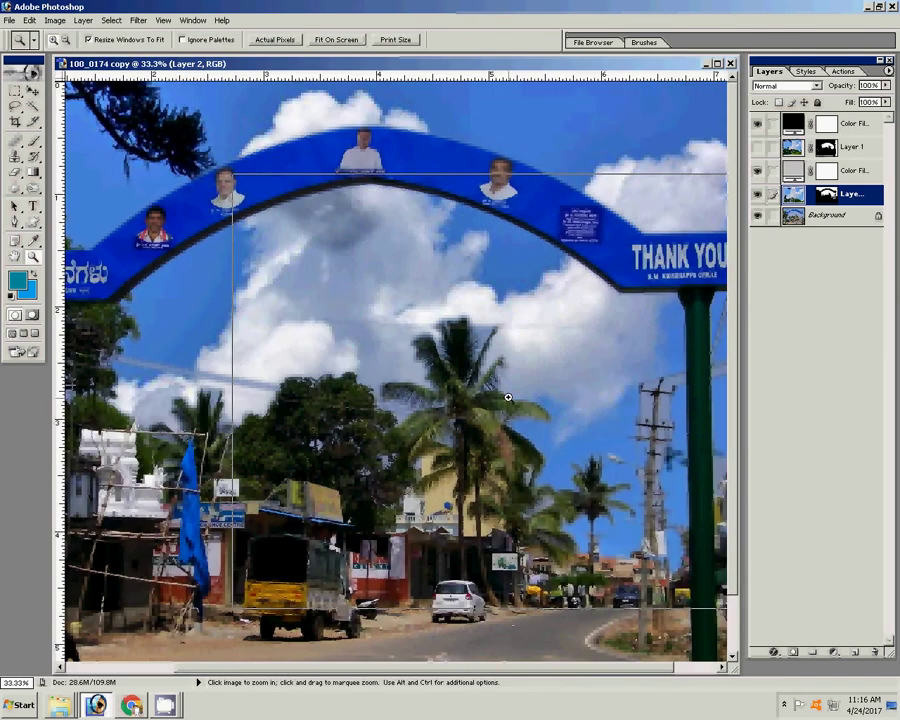
click(508, 397)
click(508, 397)
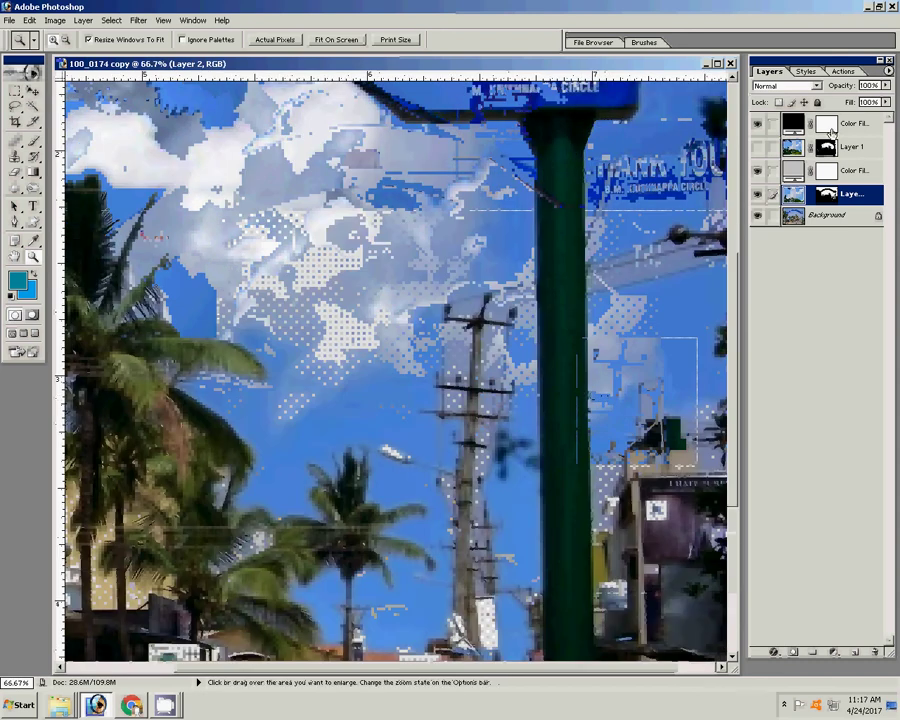
Step: Set a 50 px brush, undo a trial dab on the fill mask, and target Layer 2's mask
double_click(843, 123)
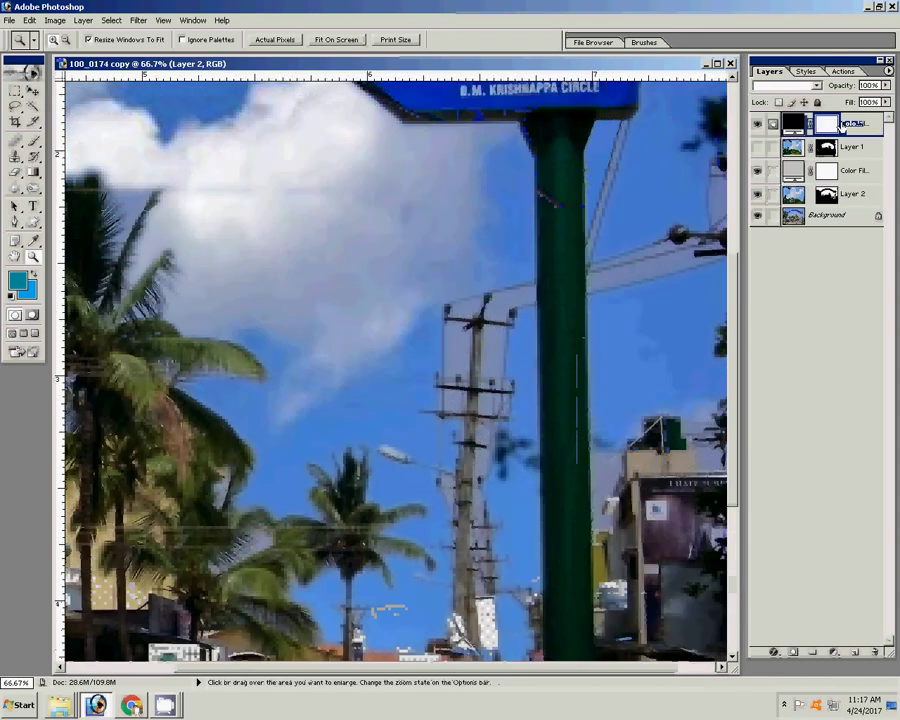
click(831, 125)
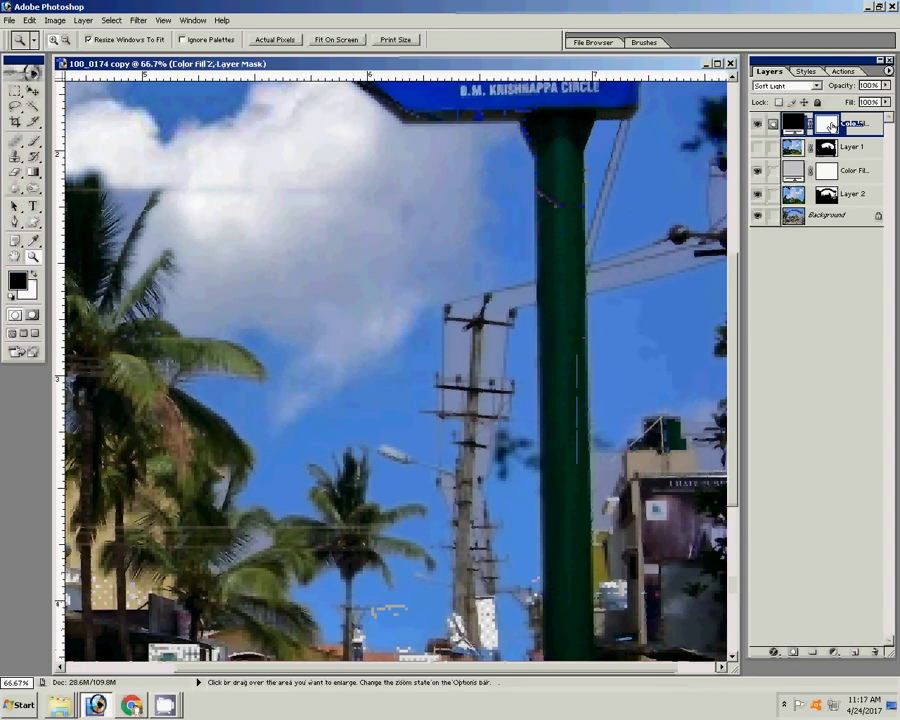
key(b)
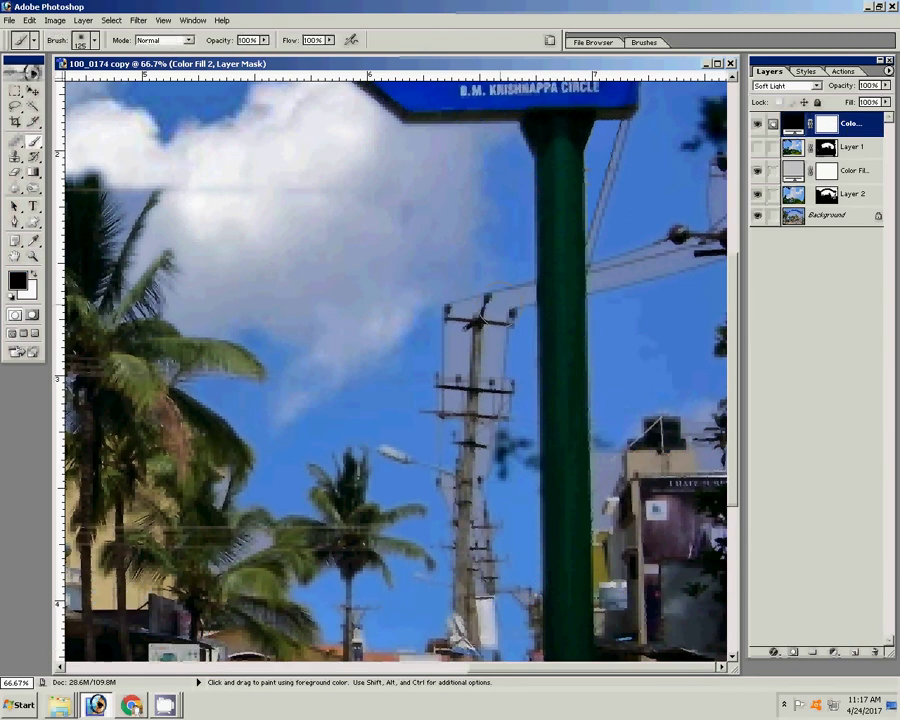
key(bracketleft)
key(bracketleft)
key(bracketleft)
click(497, 309)
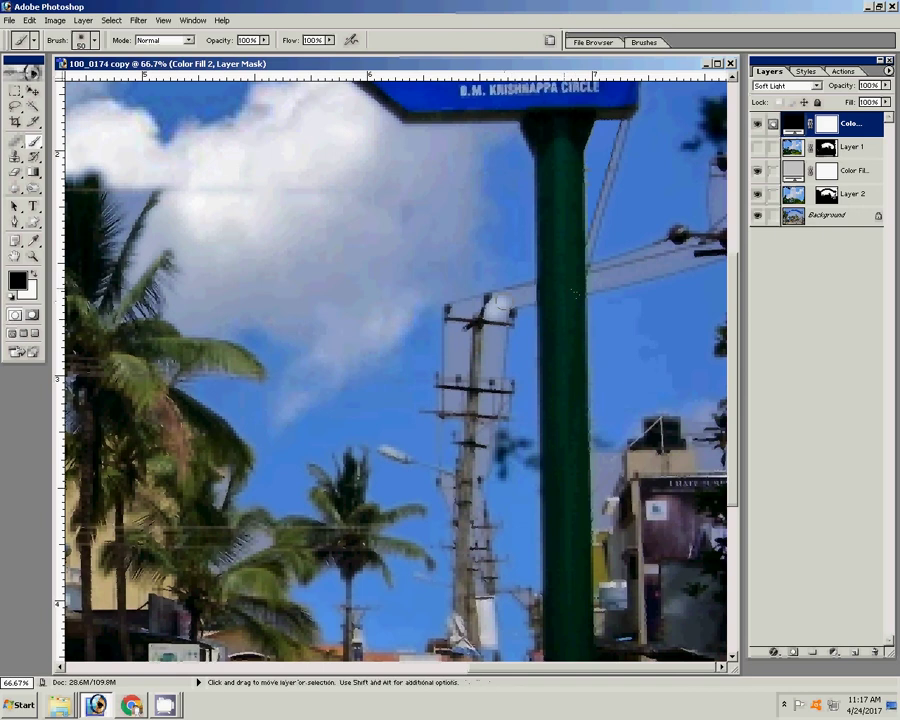
key(ctrl+z)
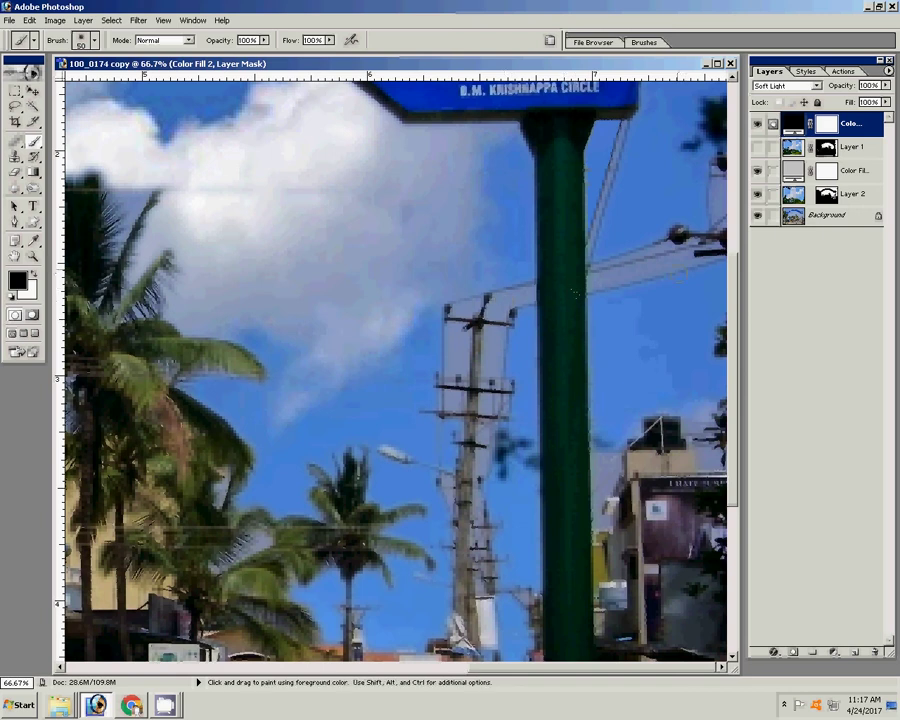
click(853, 192)
click(826, 194)
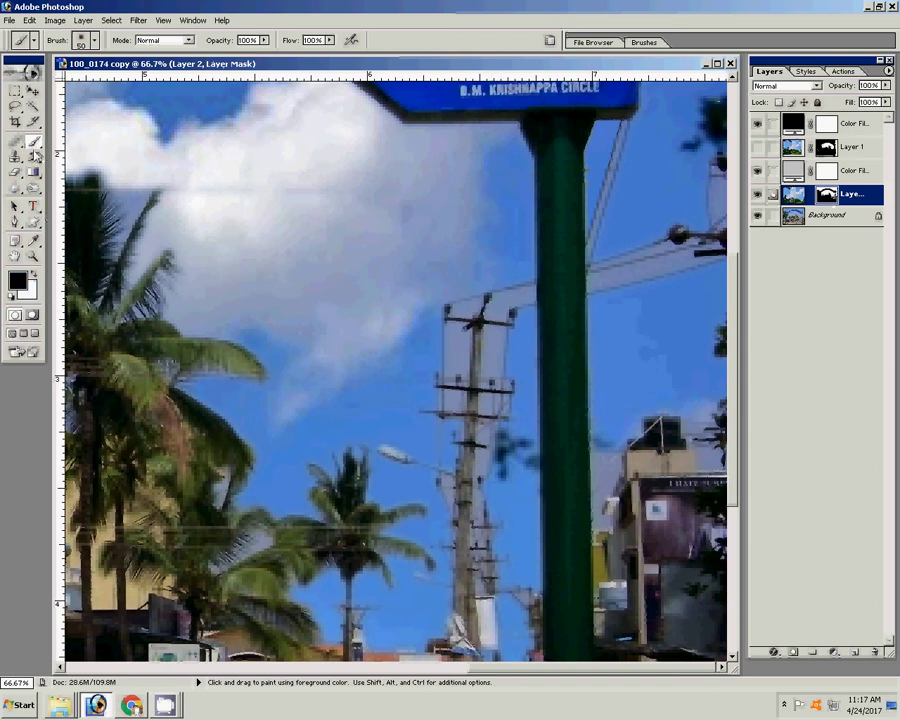
Step: Paint white on the mask to clear the grey haze along the wires and the right edge
key(x)
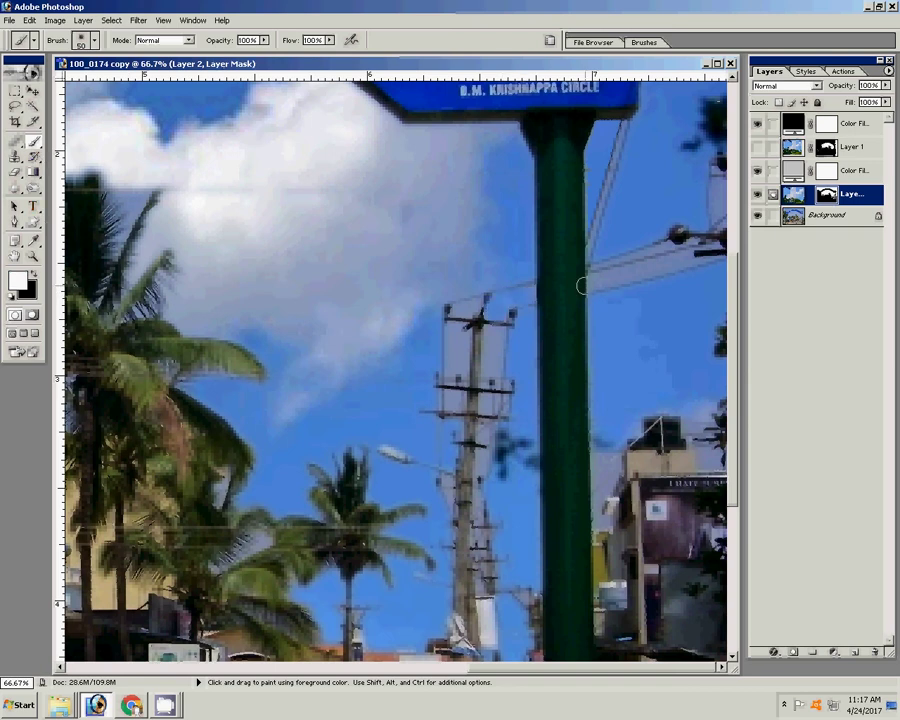
drag(532, 300, 455, 300)
drag(612, 268, 690, 262)
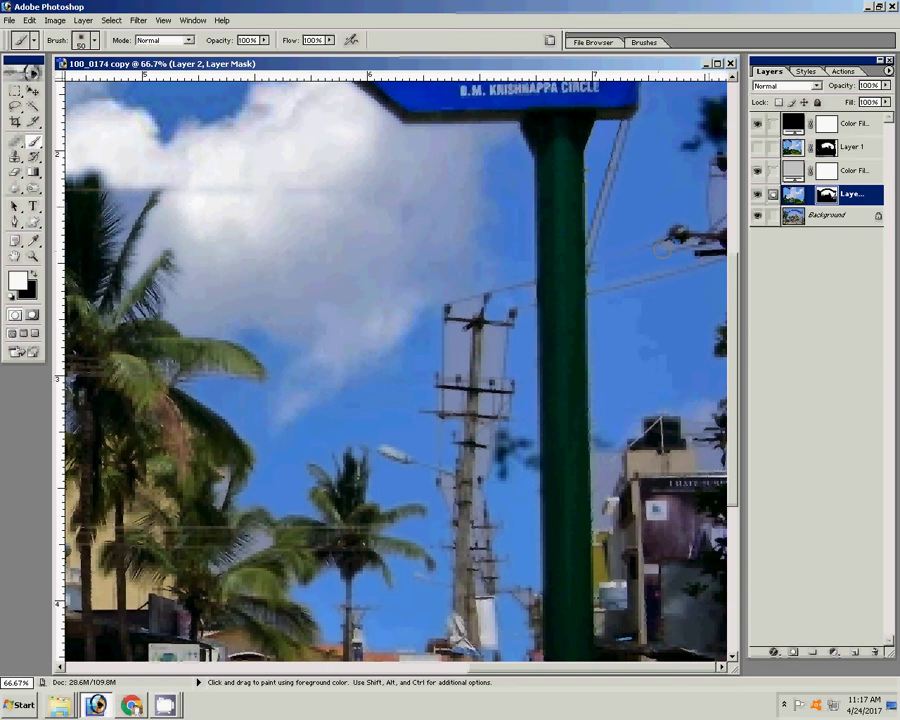
drag(715, 172, 715, 193)
Step: With a 40-pixel brush, paint the tree foliage back over the top-right sky
key(bracketleft)
key(bracketleft)
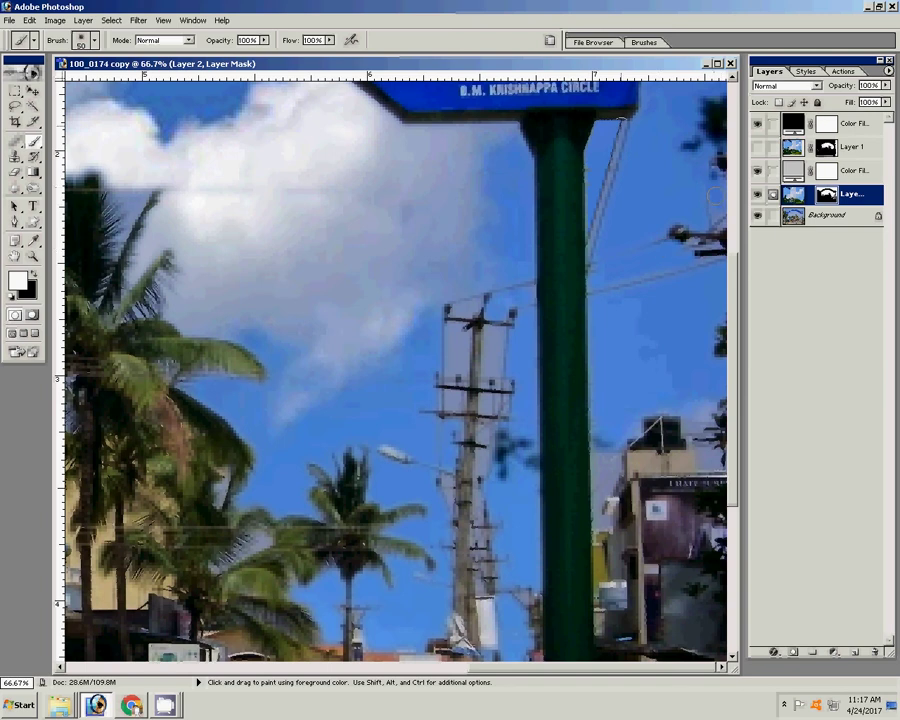
key(bracketleft)
key(bracketright)
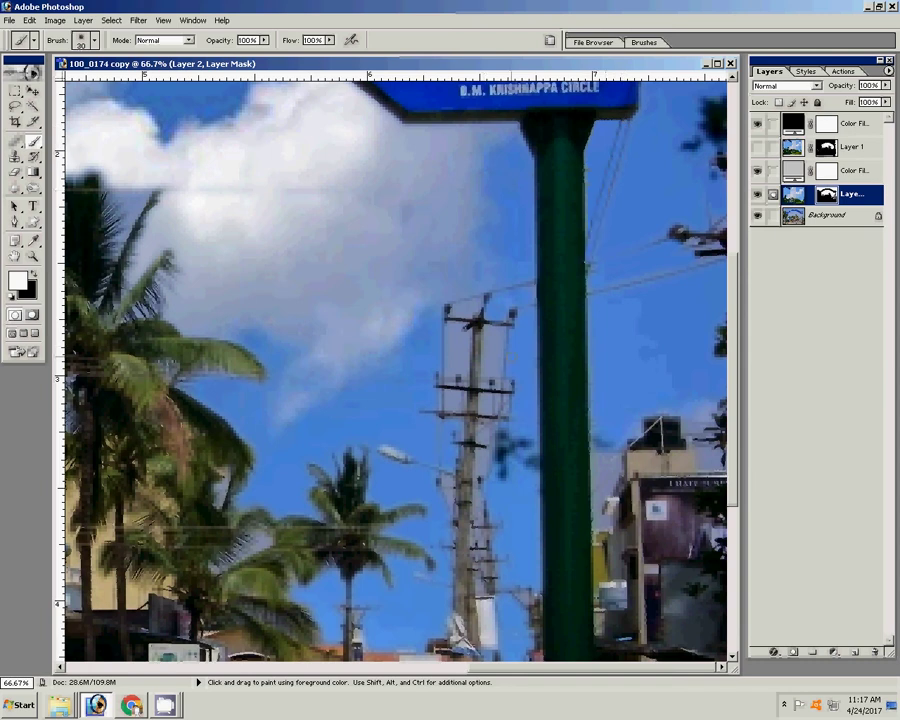
key(bracketright)
key(alt+BackSpace)
key(ctrl+z)
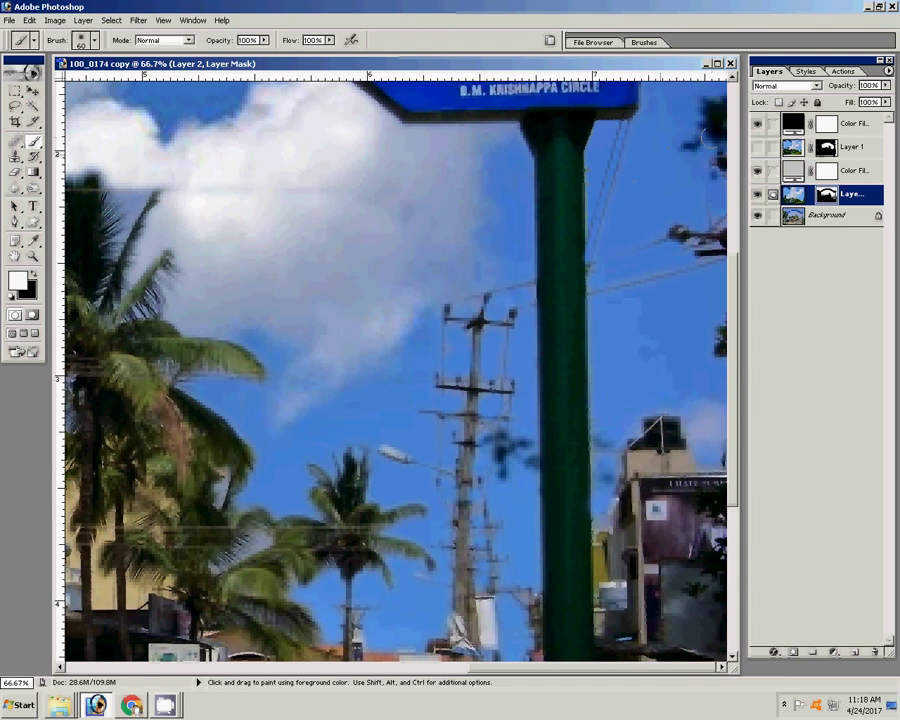
drag(690, 140, 676, 155)
mouse_move(706, 112)
mouse_down()
mouse_move(281, 274)
mouse_move(449, 398)
mouse_move(269, 240)
mouse_up()
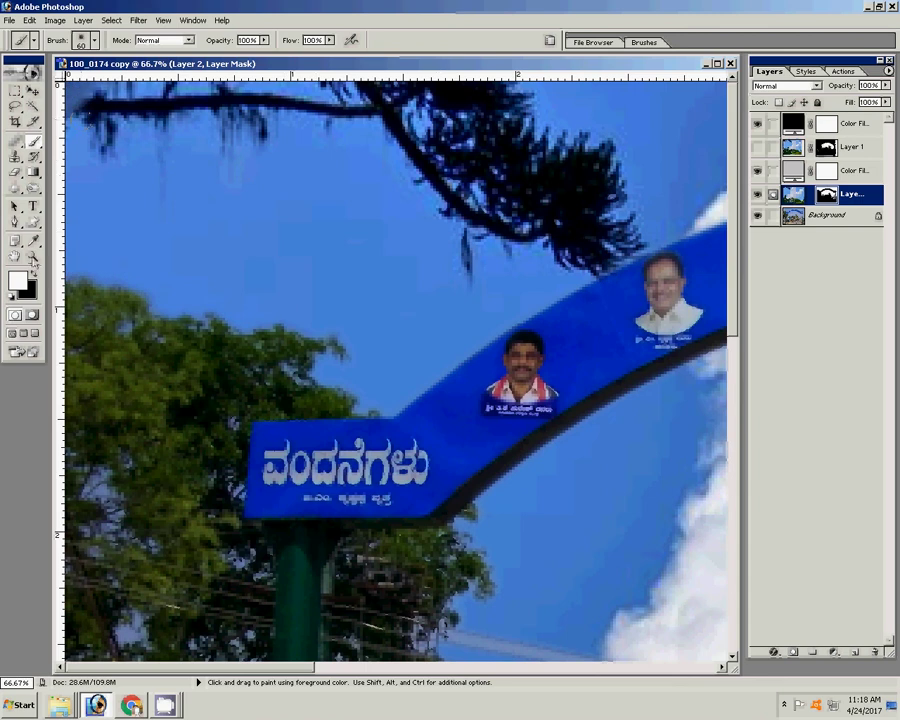
Step: Fit the whole arch photo in the window using the Zoom tool's Fit on Screen
key(z)
right_click(360, 278)
click(397, 285)
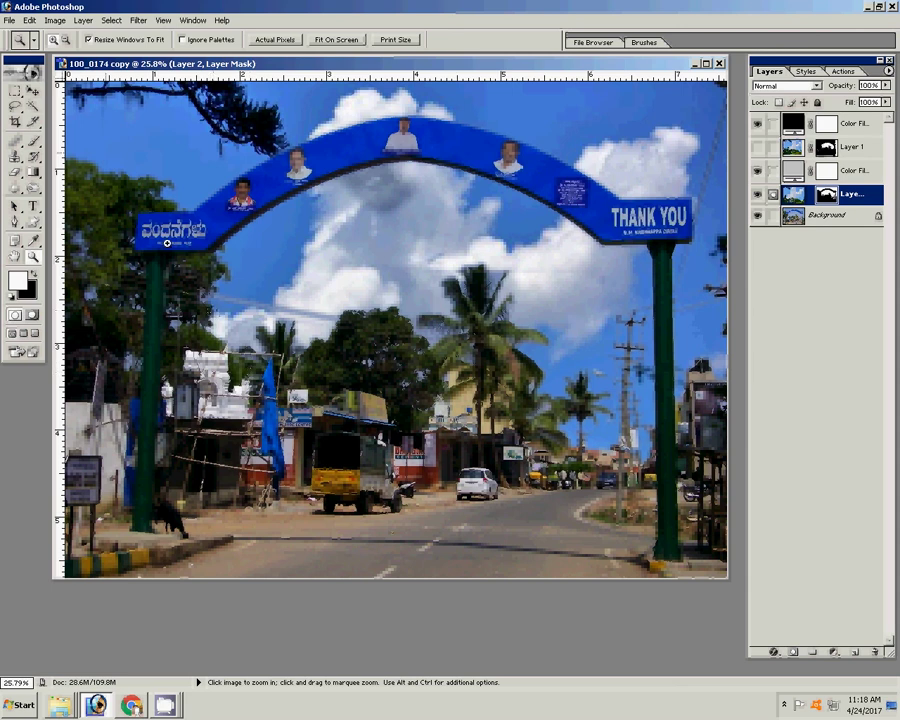
Step: Merge all visible layers into the Background with Layer > Merge Visible
click(55, 20)
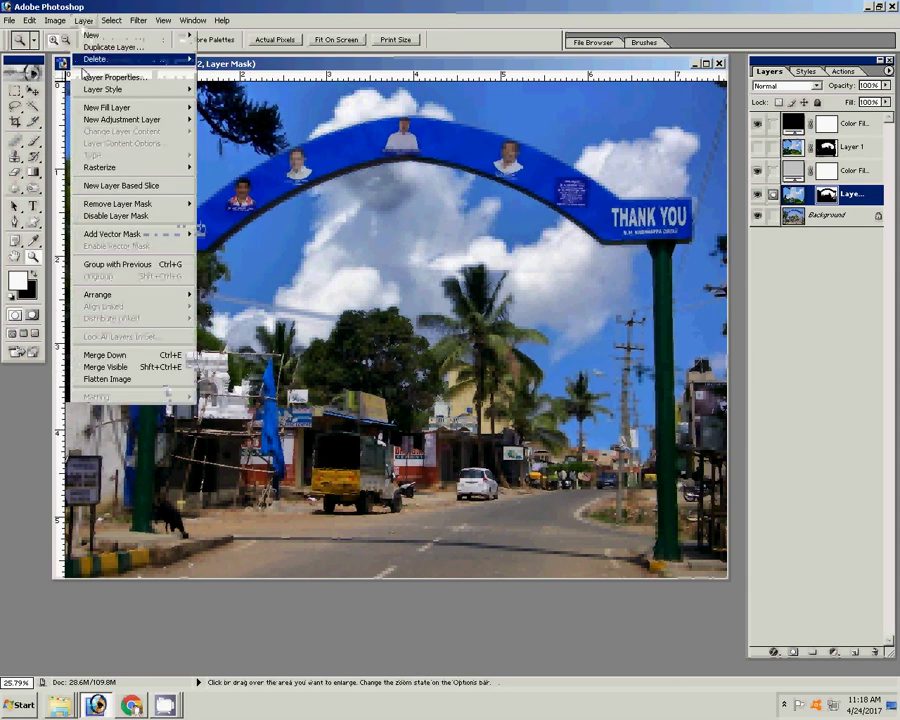
click(121, 375)
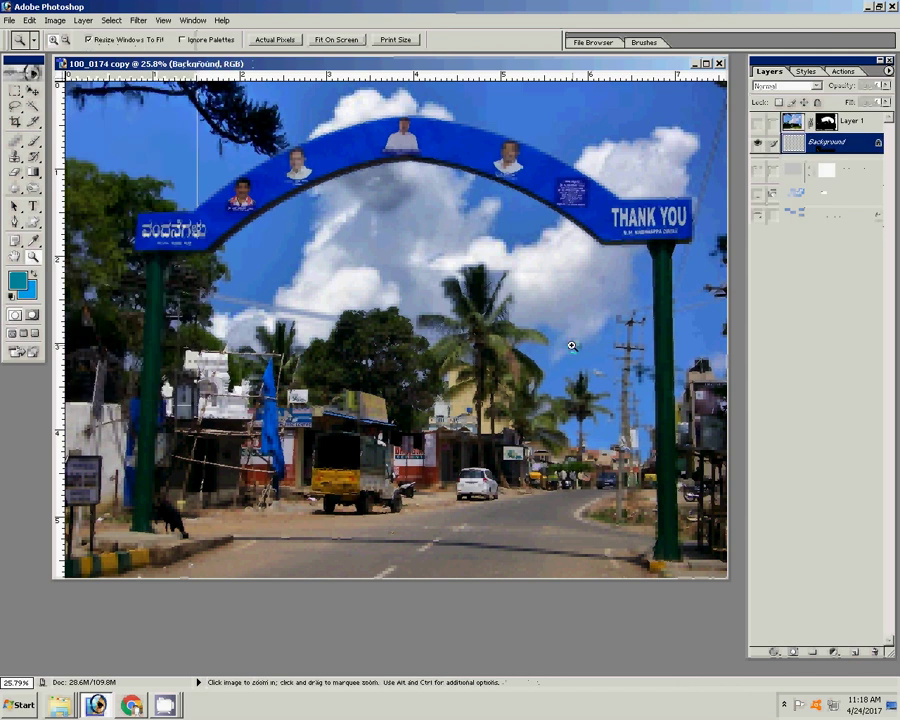
key(ctrl+alt+i)
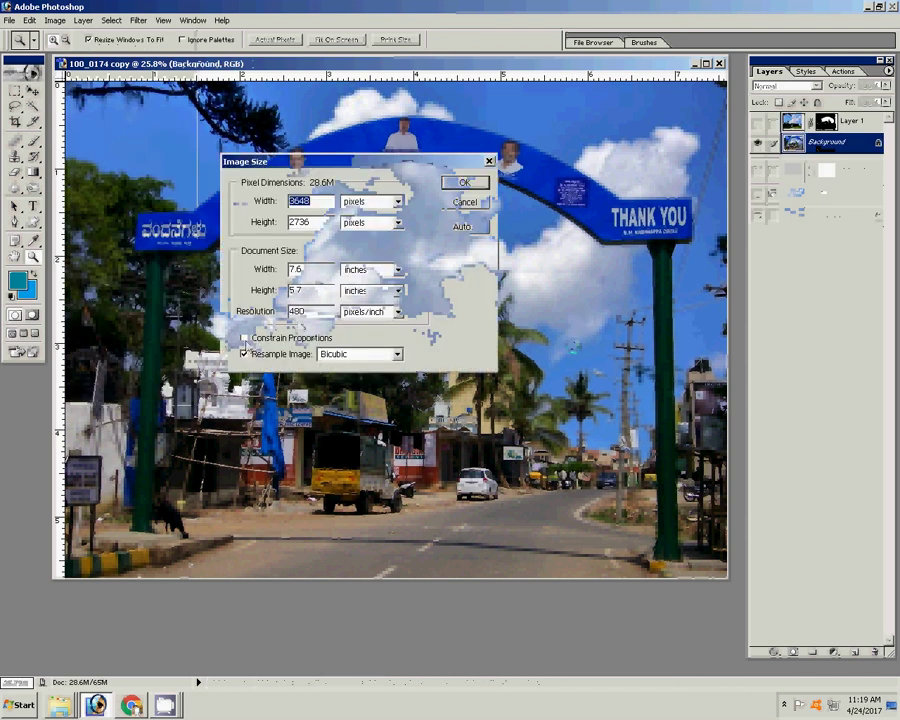
Step: In Image Size, keep proportions and enter a width of 6, then confirm
click(244, 337)
double_click(305, 270)
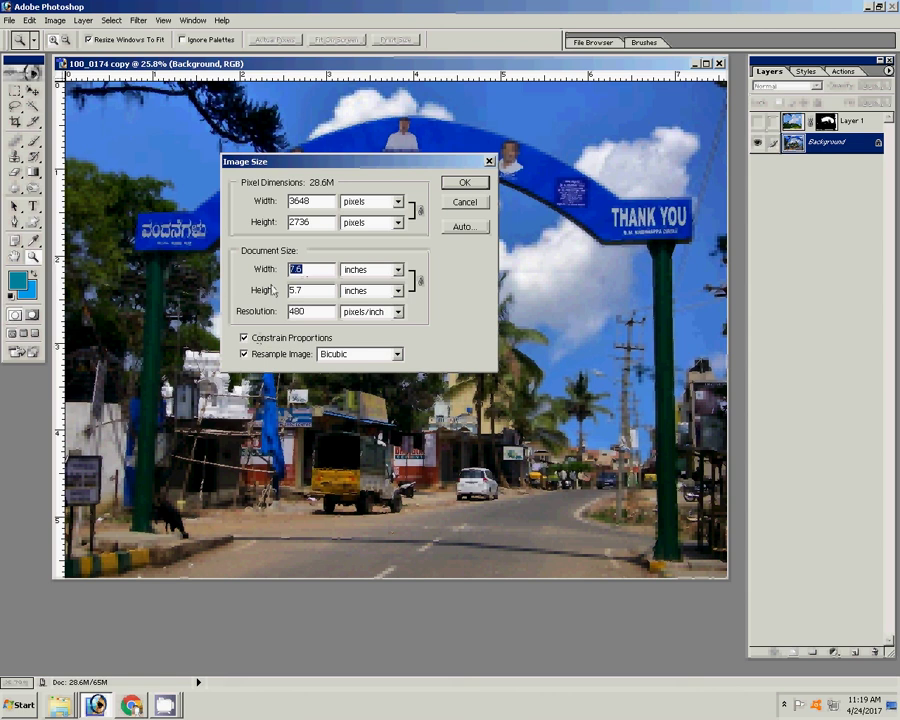
text(6)
key(Return)
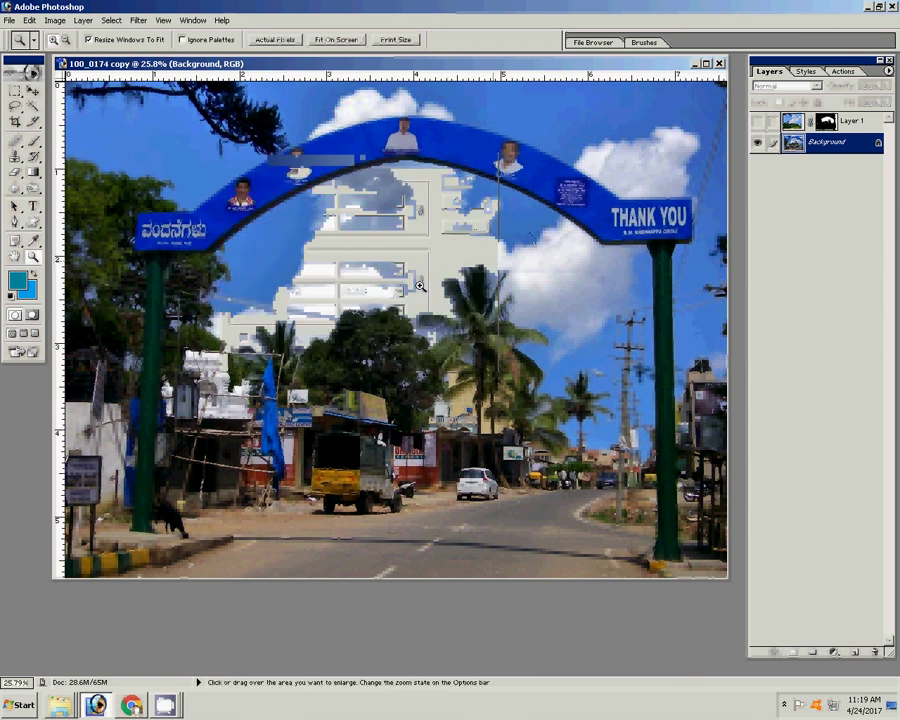
key(c)
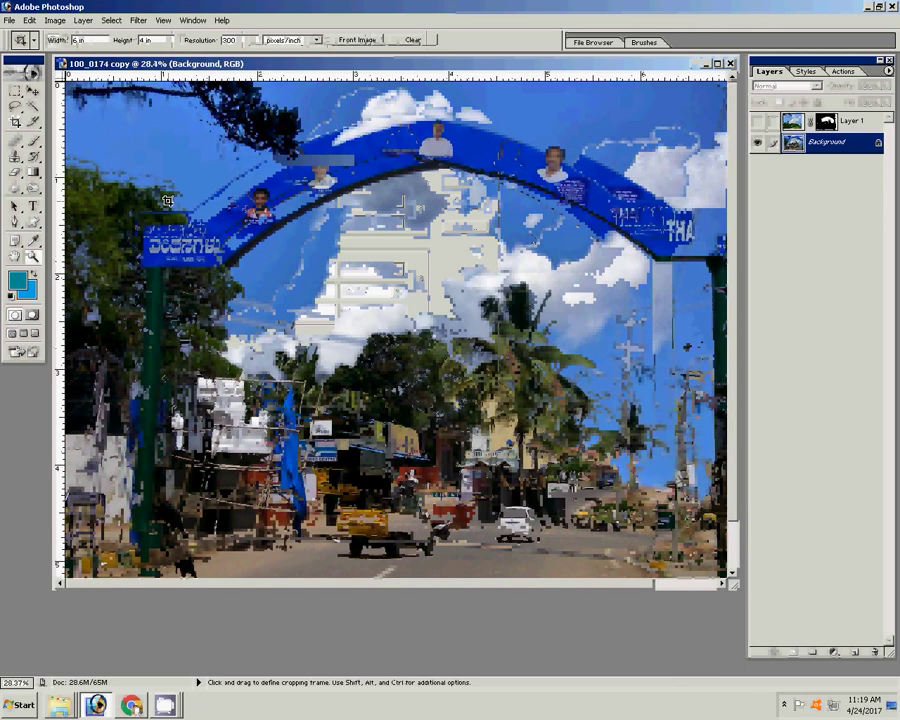
Step: Crop the photo to a 6×4 in frame at 300 ppi, redrawing the frame once
key(ctrl+minus)
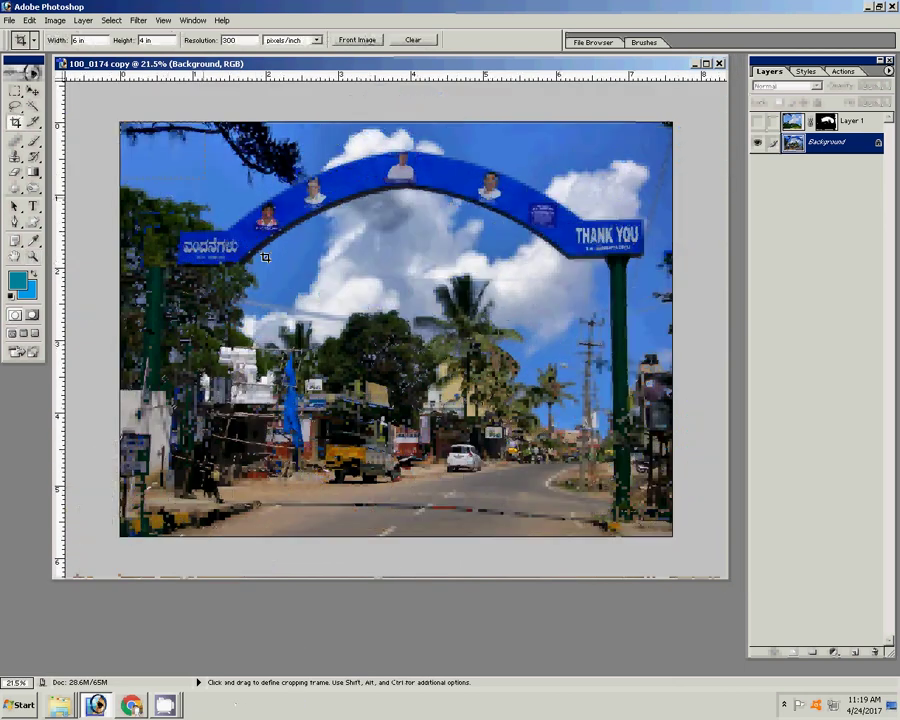
drag(120, 123, 672, 490)
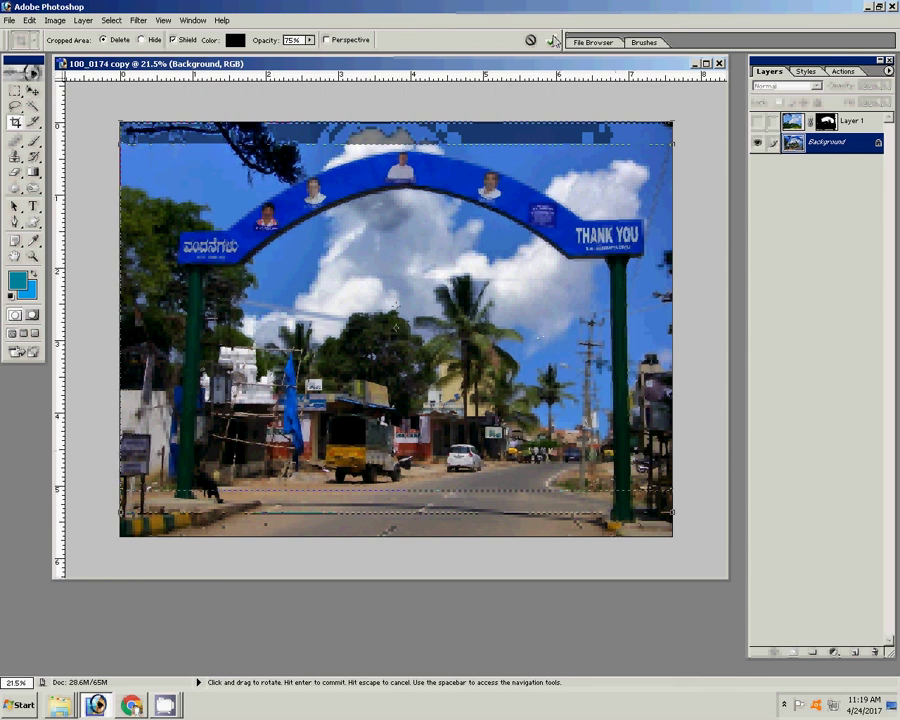
key(Escape)
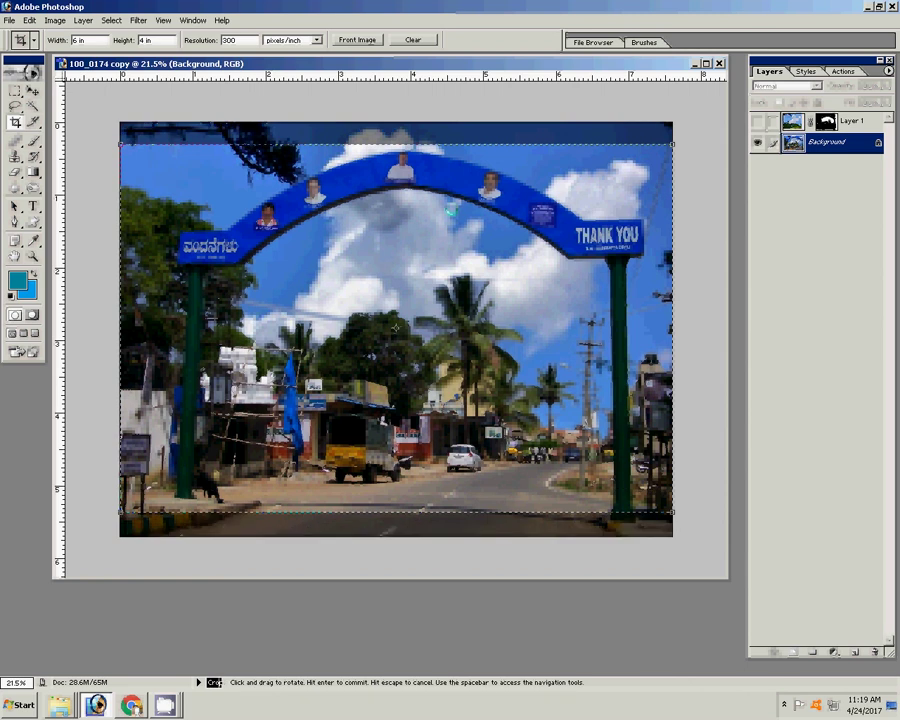
key(Return)
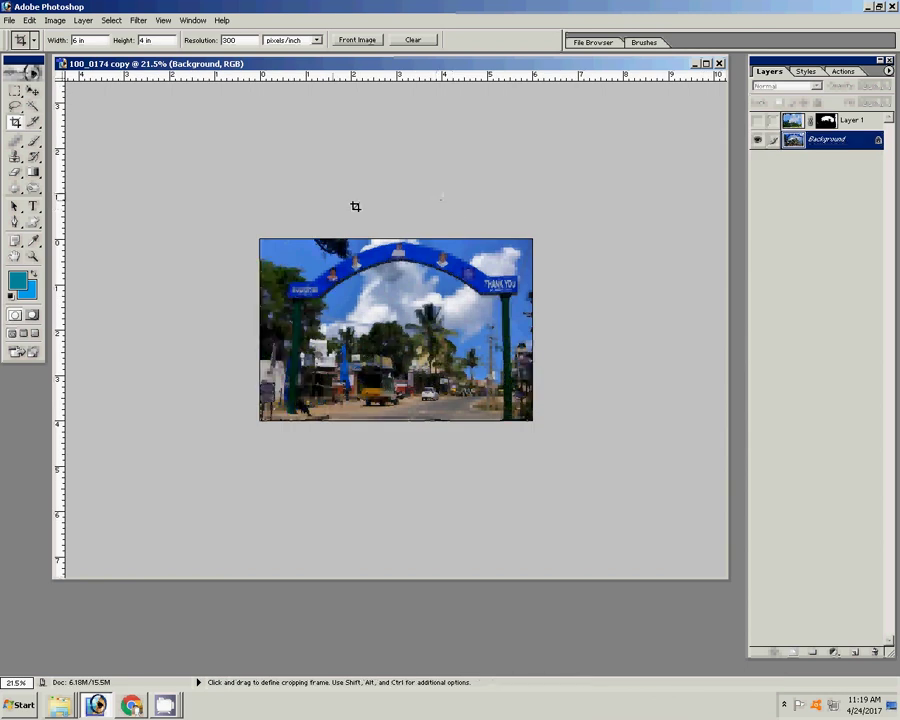
key(ctrl)
Step: In Save As, browse to folder 24 inside folder 0 on Local Disk (G:)
key(shift)
key(ctrl+shift+s)
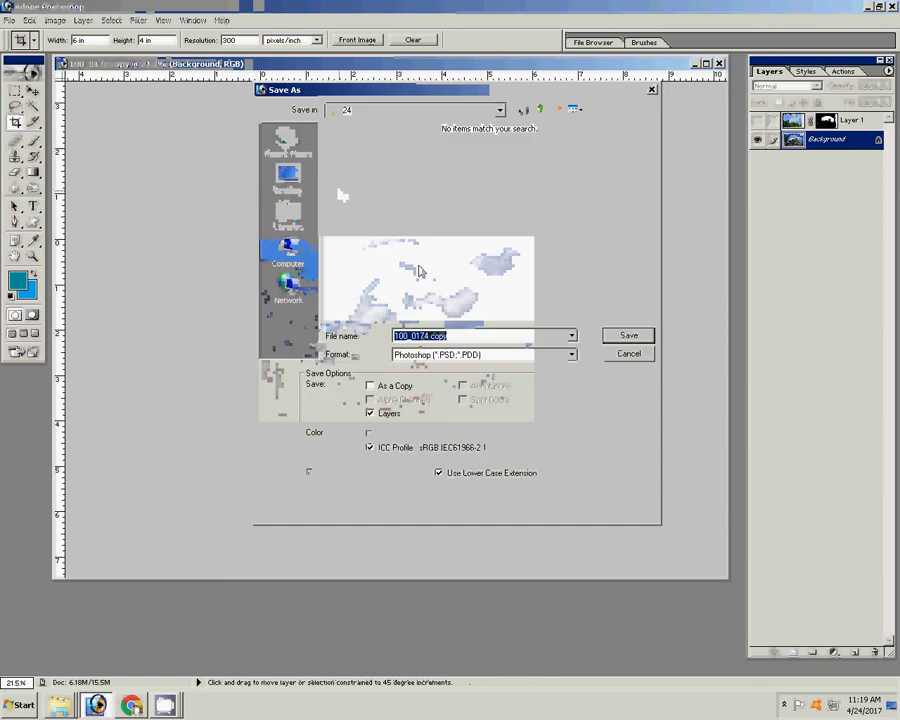
click(276, 255)
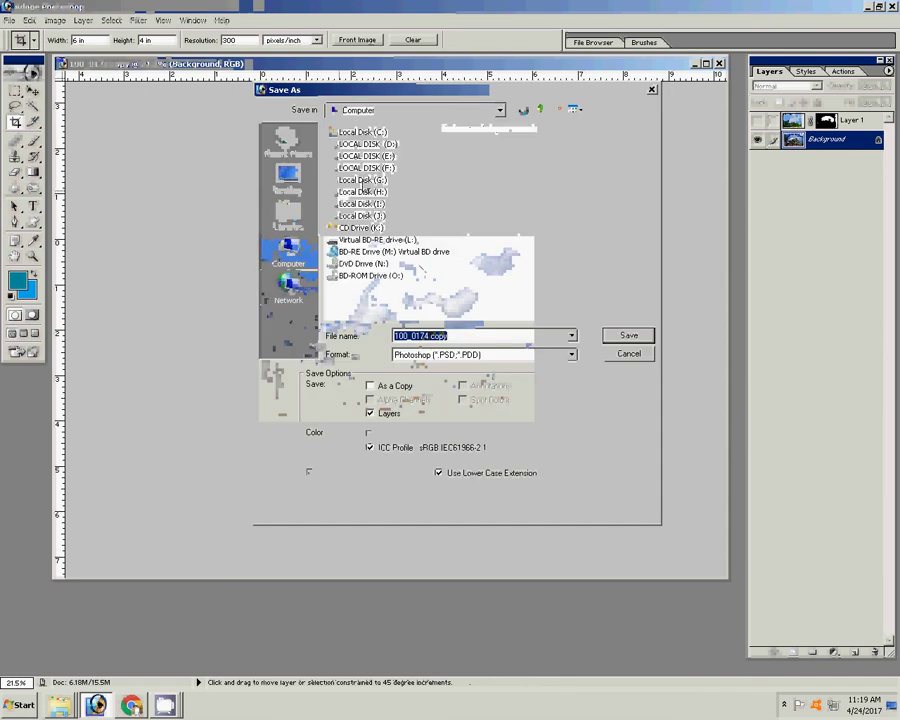
click(362, 180)
click(632, 337)
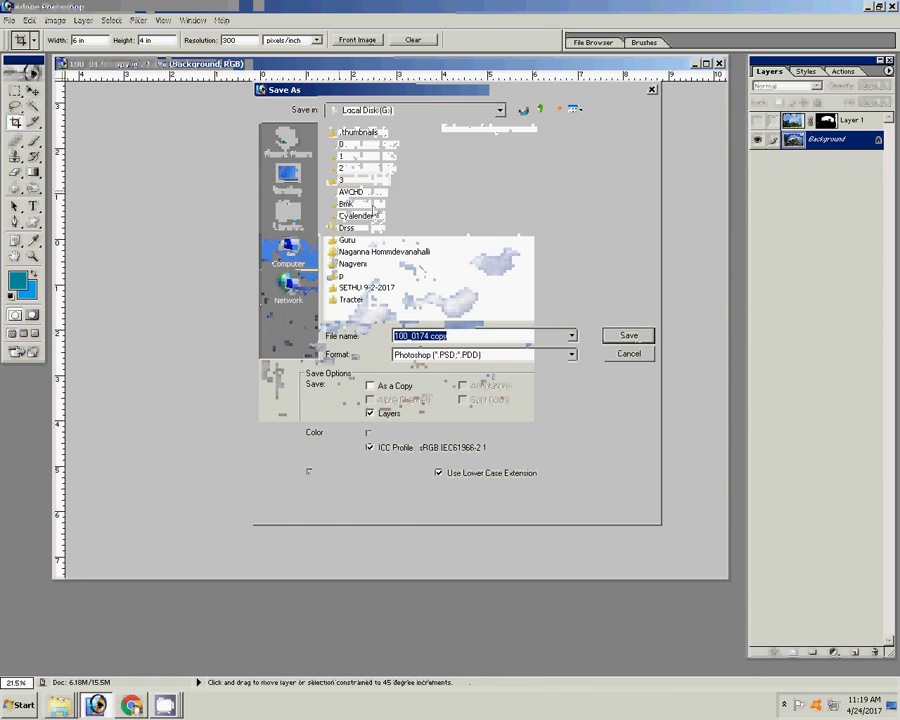
click(628, 336)
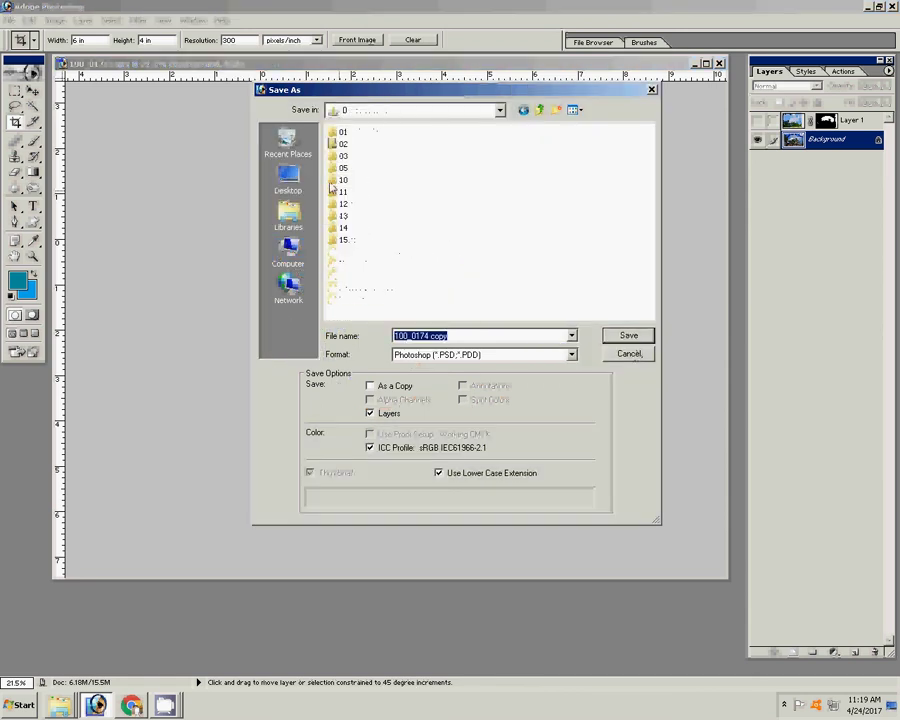
click(472, 156)
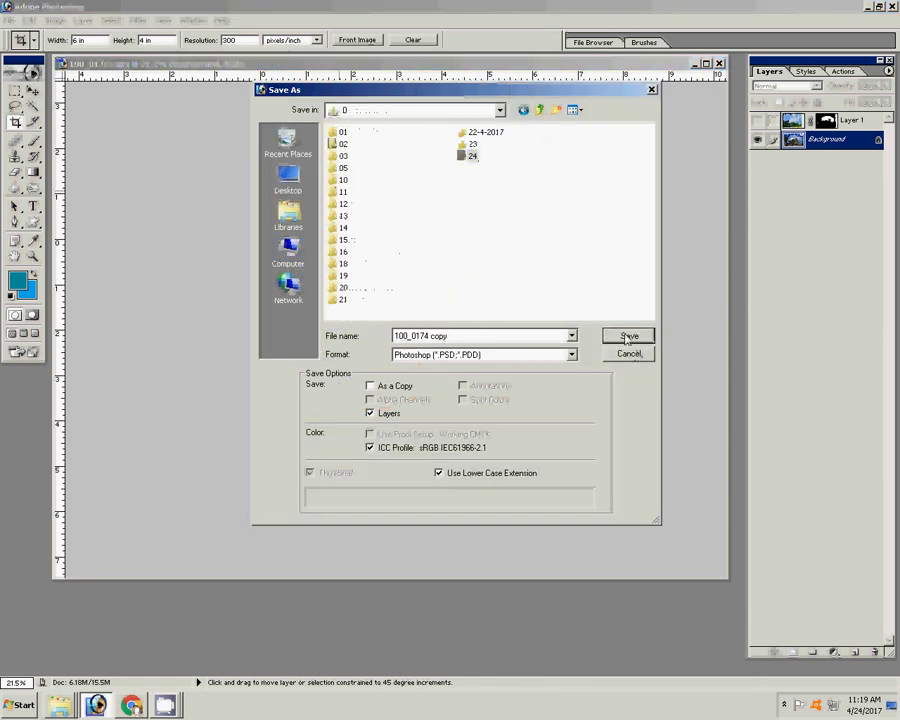
key(Return)
Step: Save it as a JPEG named 5-4x6=1, accepting the default JPEG options
click(466, 356)
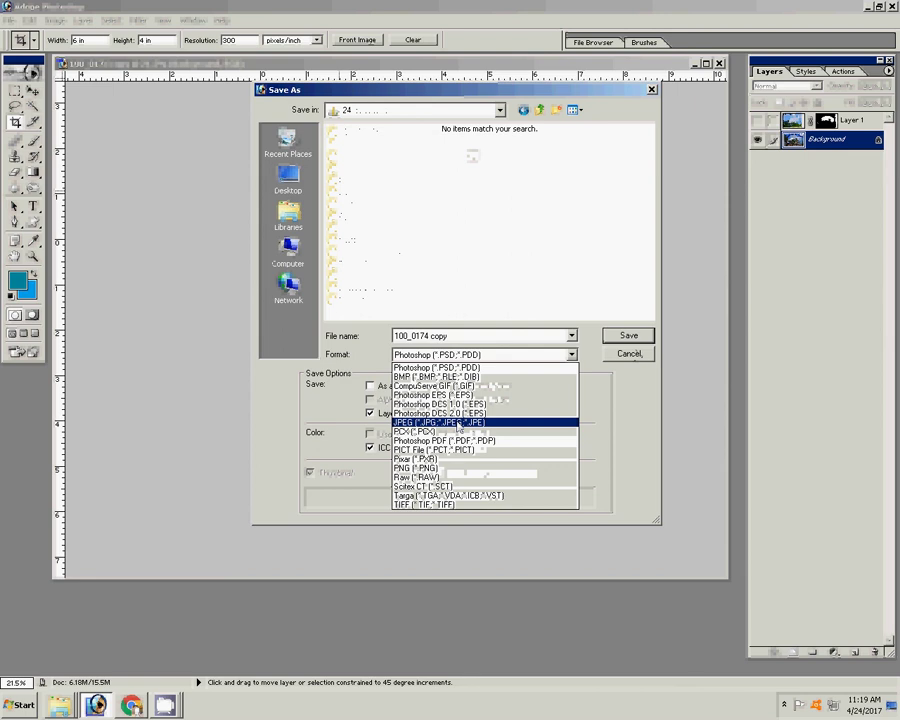
click(458, 424)
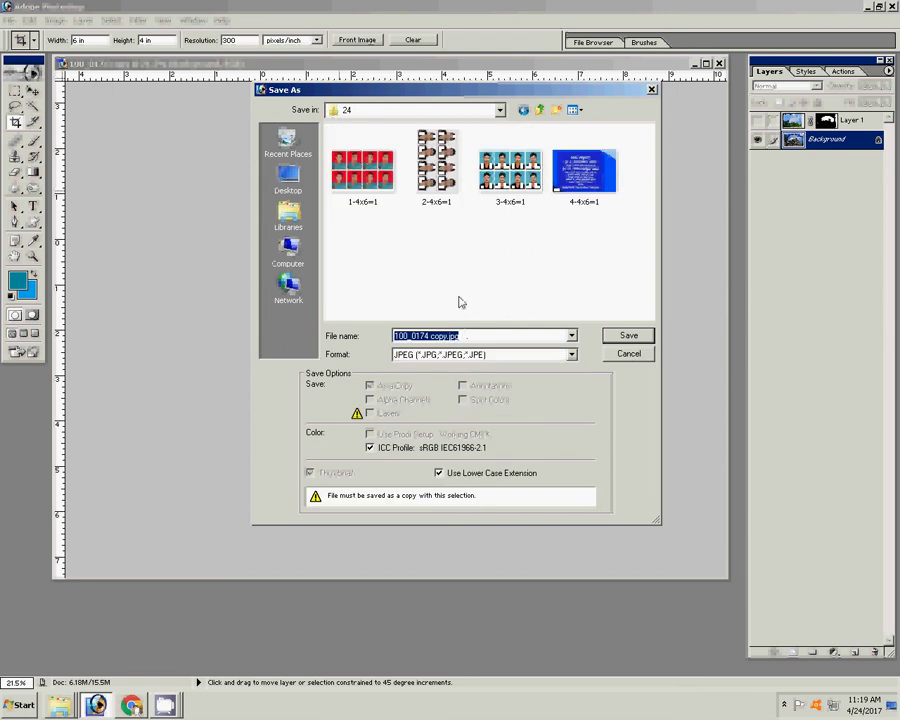
text(5-4x)
text(6=1)
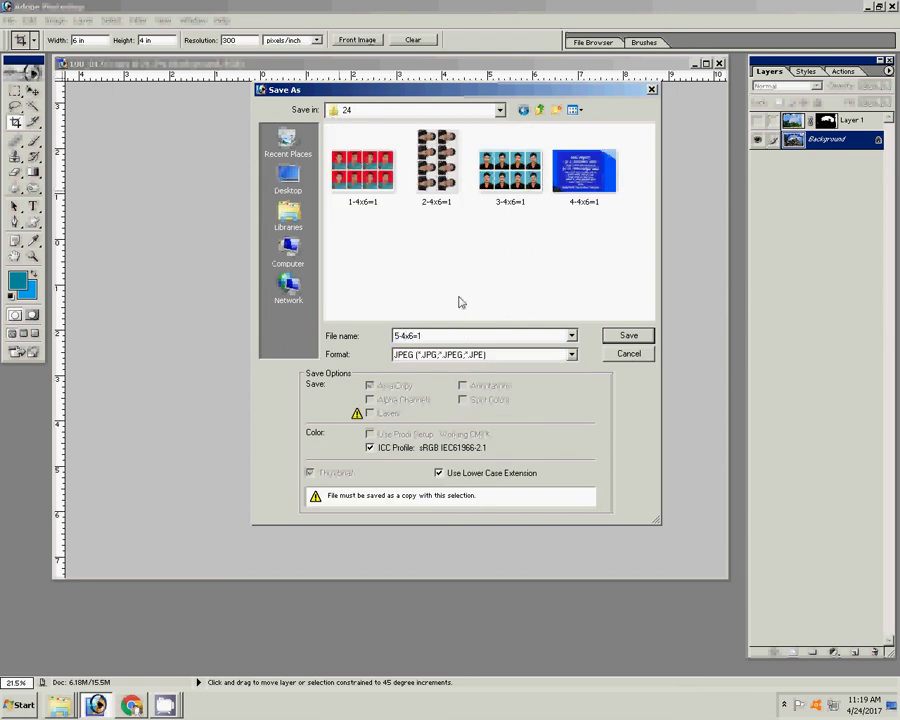
key(Return)
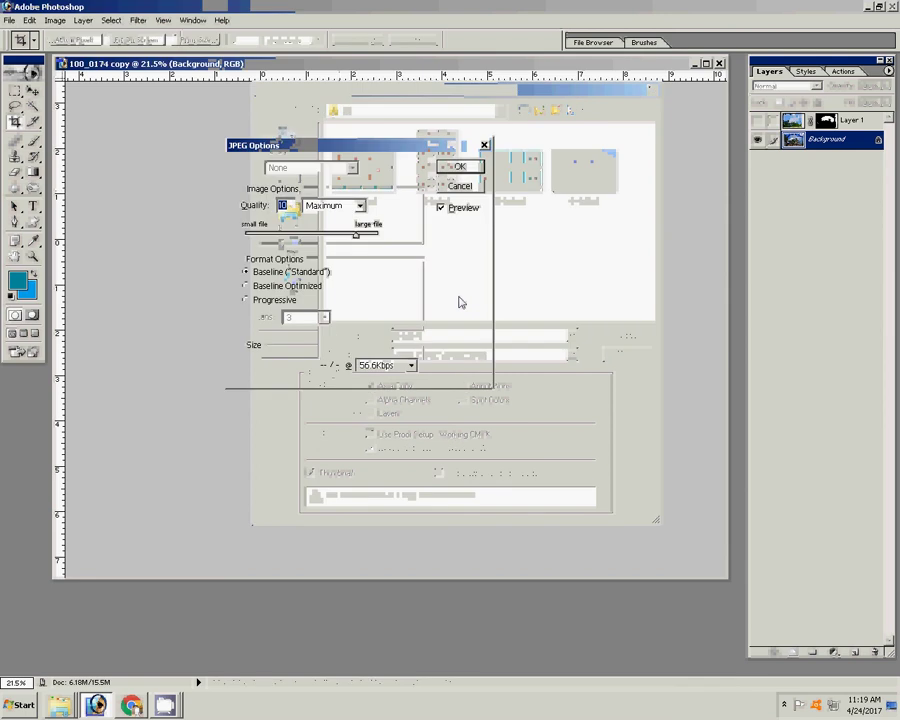
key(Return)
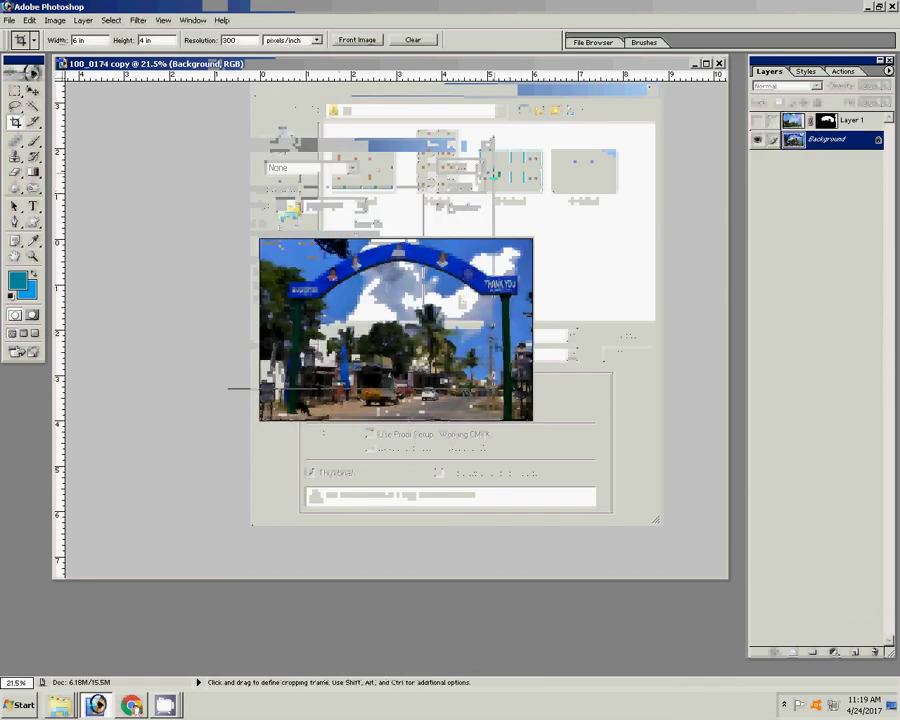
key(v)
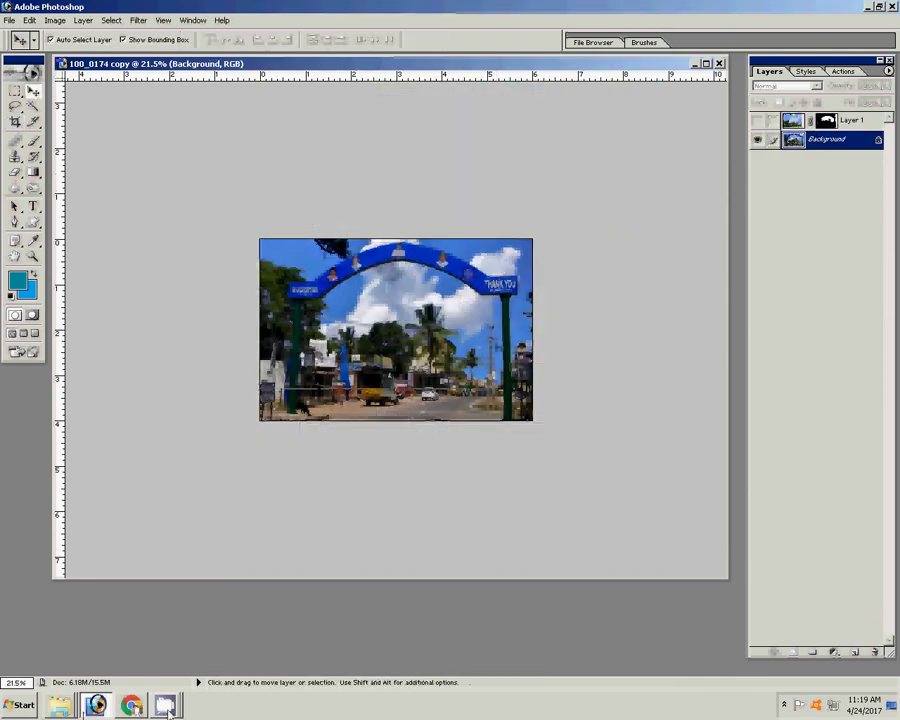